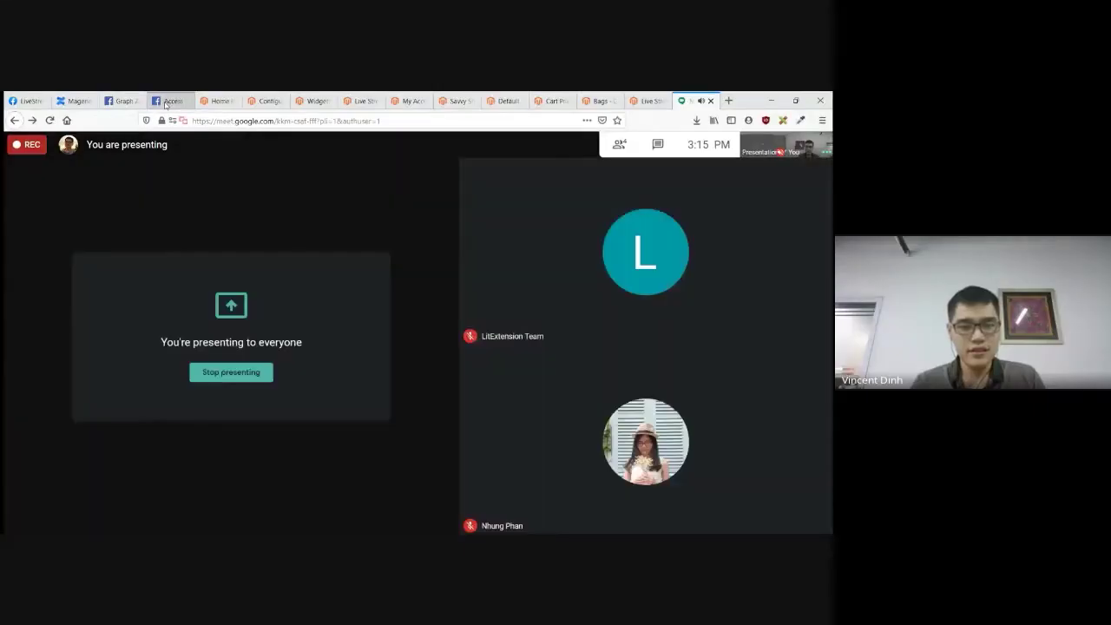
- Go to the Magento store configuration and look over the General and Facebook Live Streaming settings
left_click(167, 101)
left_click(262, 102)
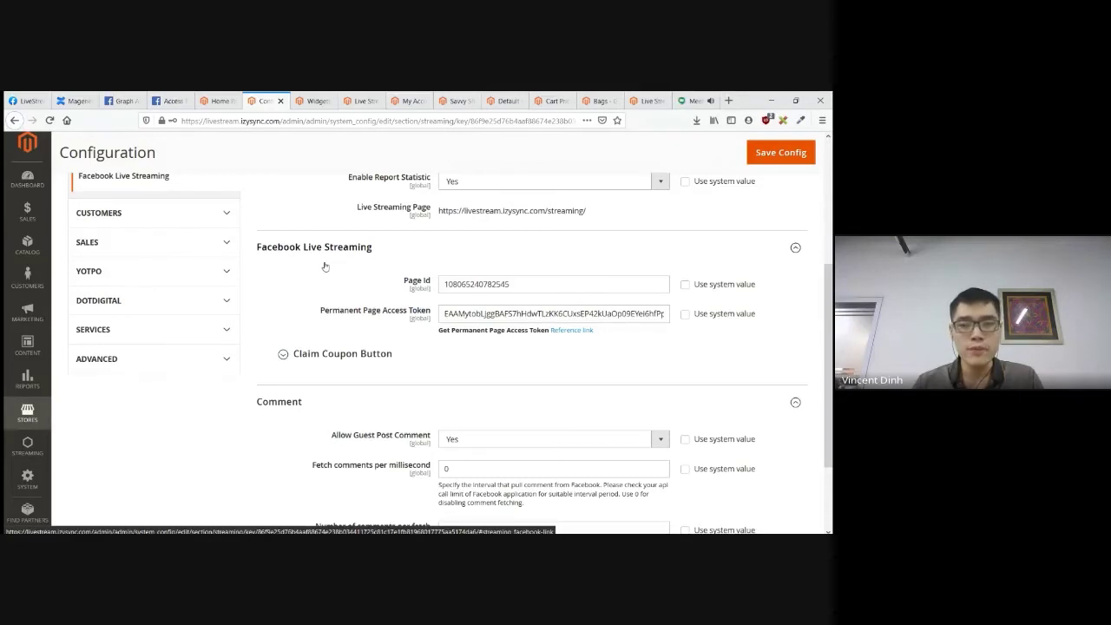
scroll(326, 269, "up", 5)
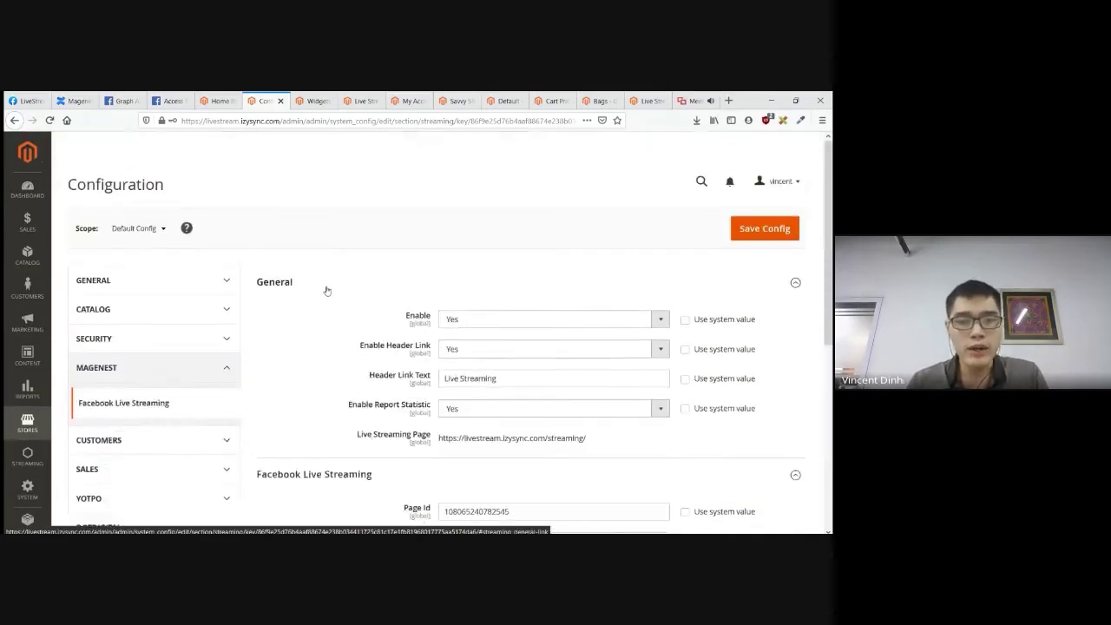
scroll(325, 286, "down", 1)
scroll(325, 286, "up", 1)
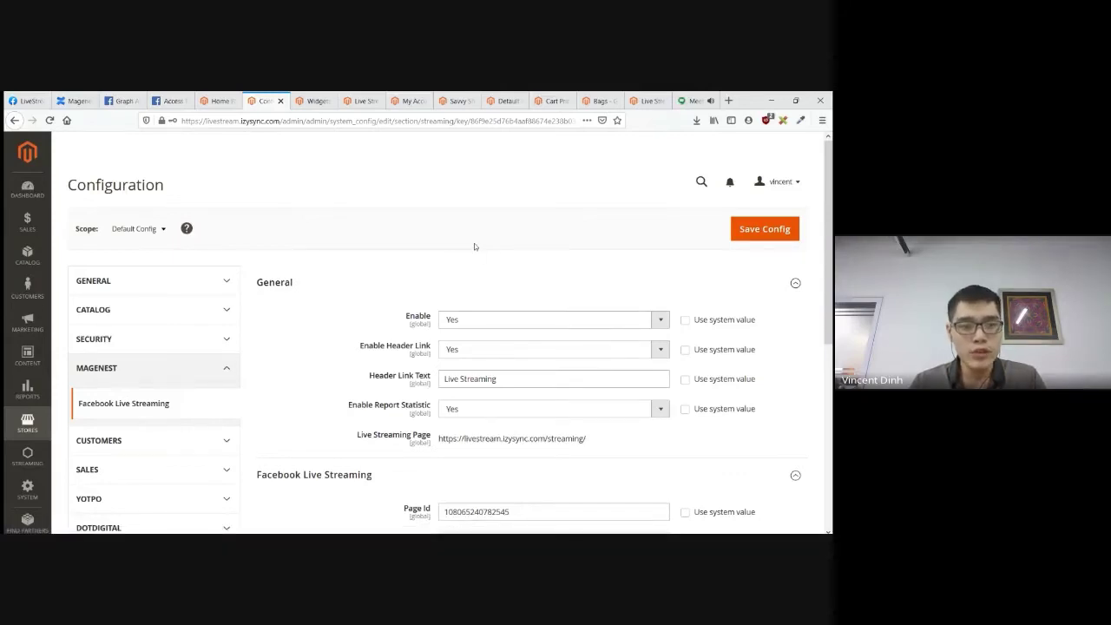
scroll(422, 264, "down", 3)
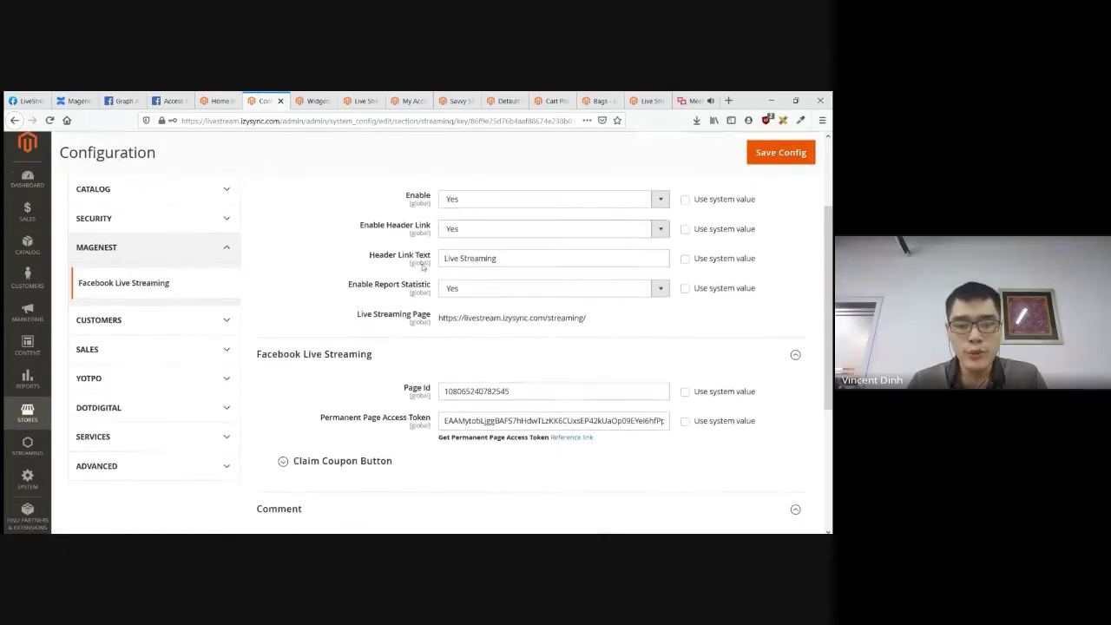
scroll(421, 269, "down", 2)
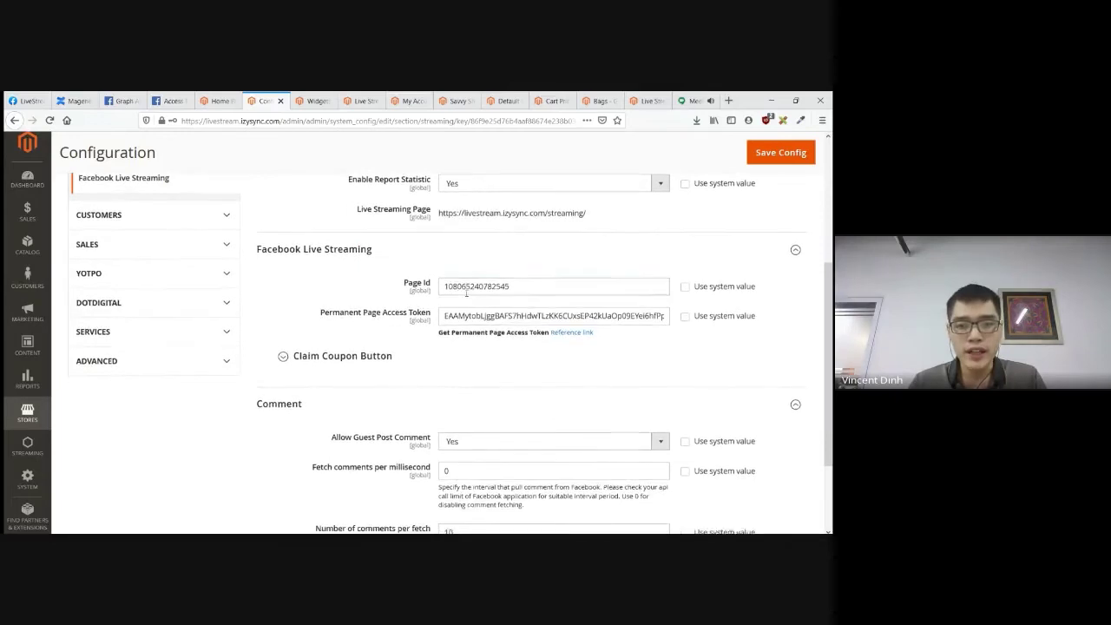
- Examine the Page Id and Permanent Page Access Token values in the Facebook Live Streaming section
double_click(466, 288)
left_click(528, 286)
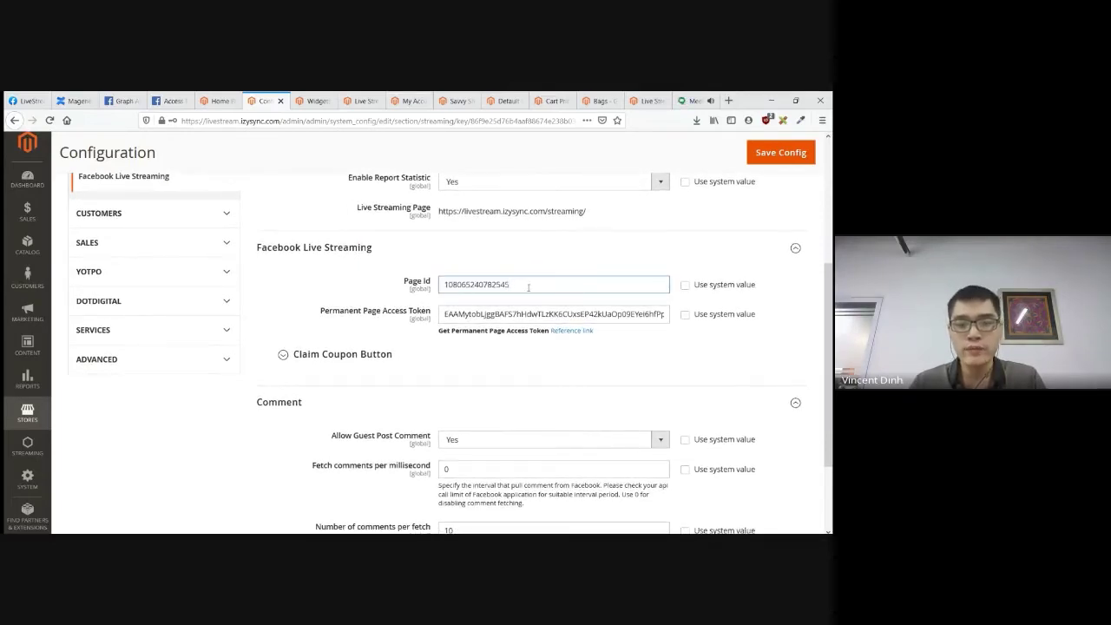
left_click_drag(529, 287, 434, 287)
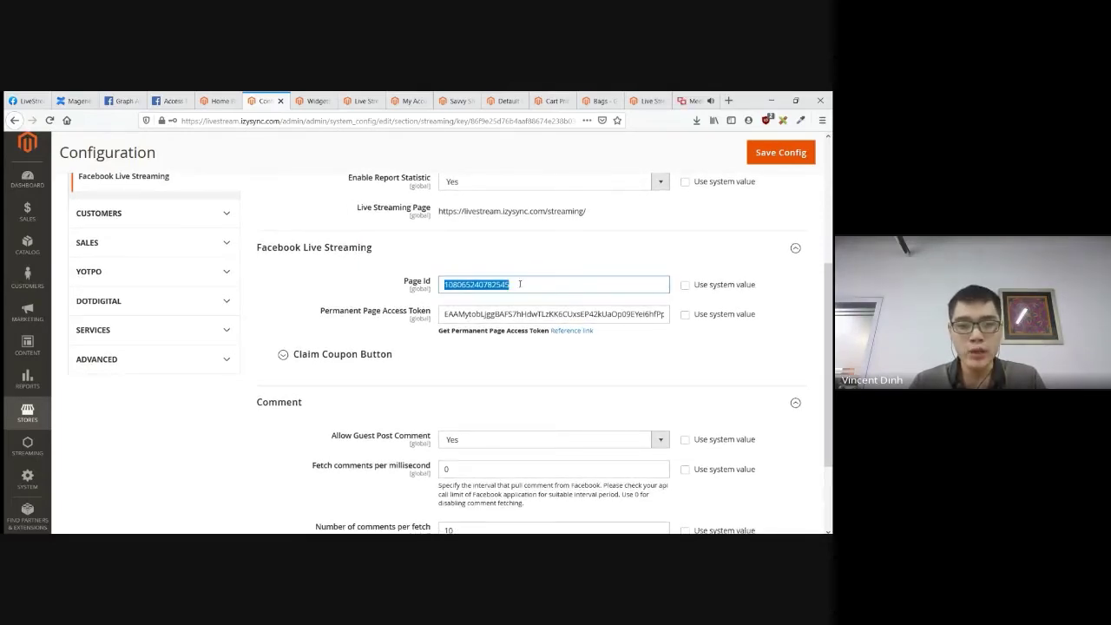
left_click(520, 284)
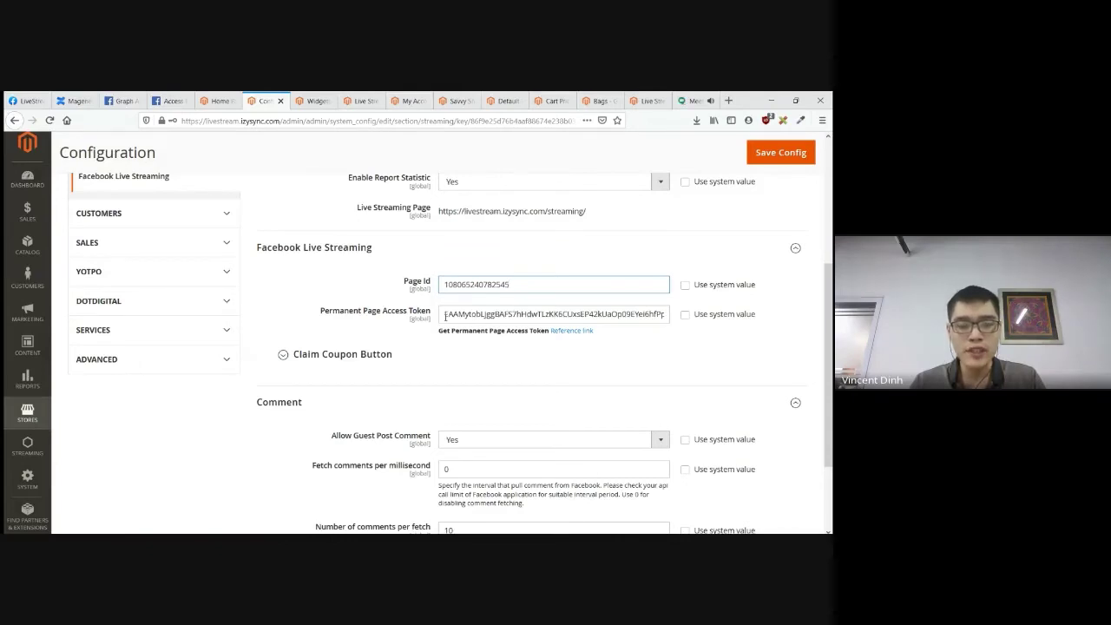
left_click_drag(444, 314, 473, 318)
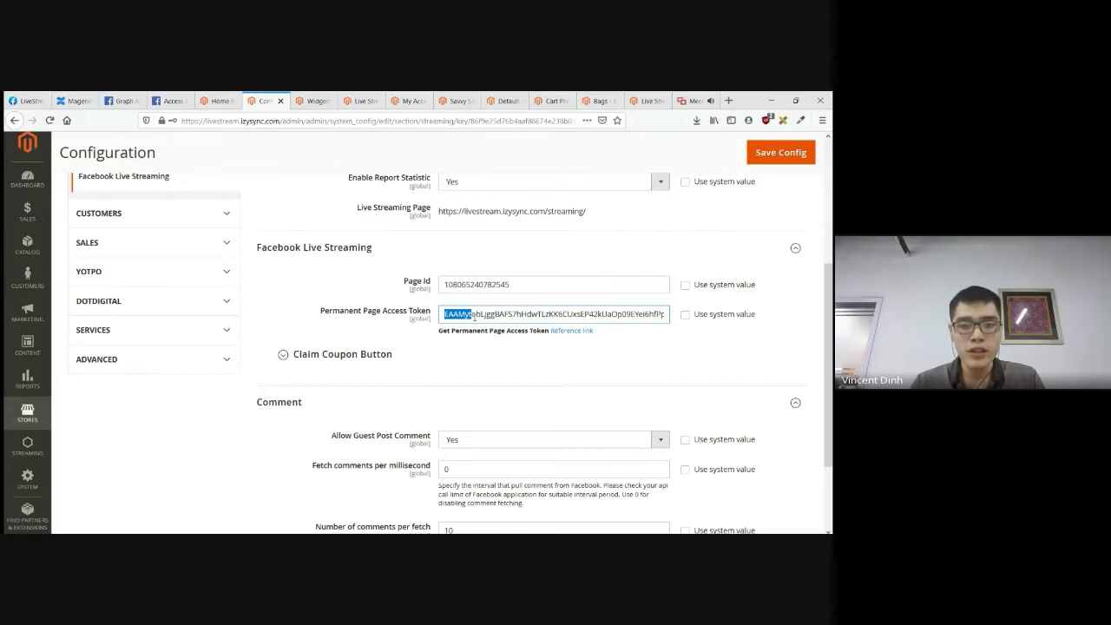
left_click(475, 316)
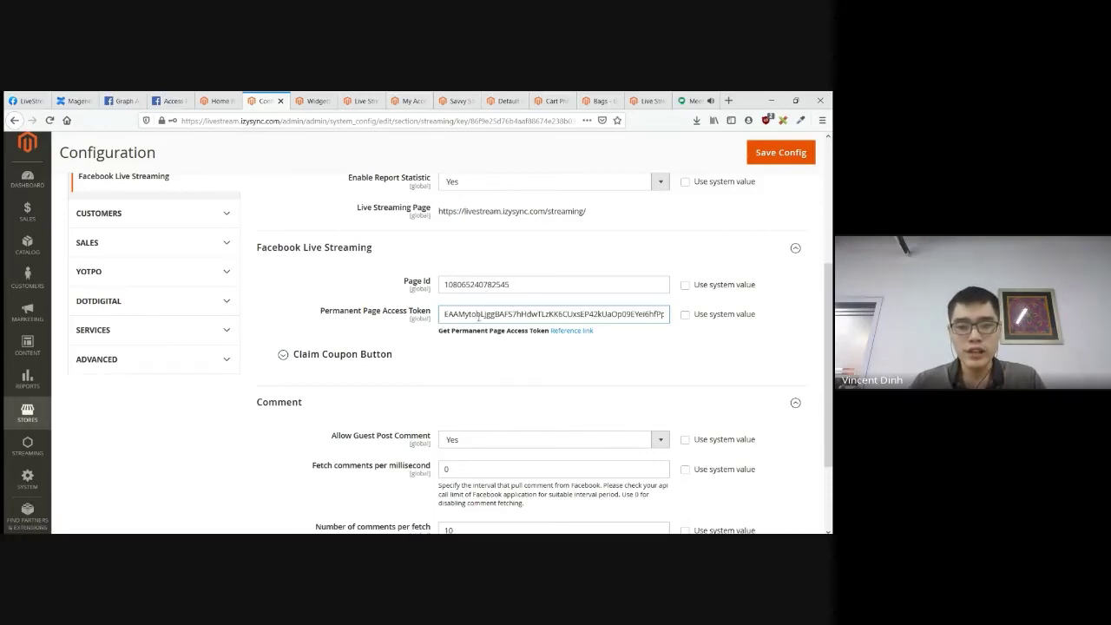
left_click_drag(445, 316, 668, 316)
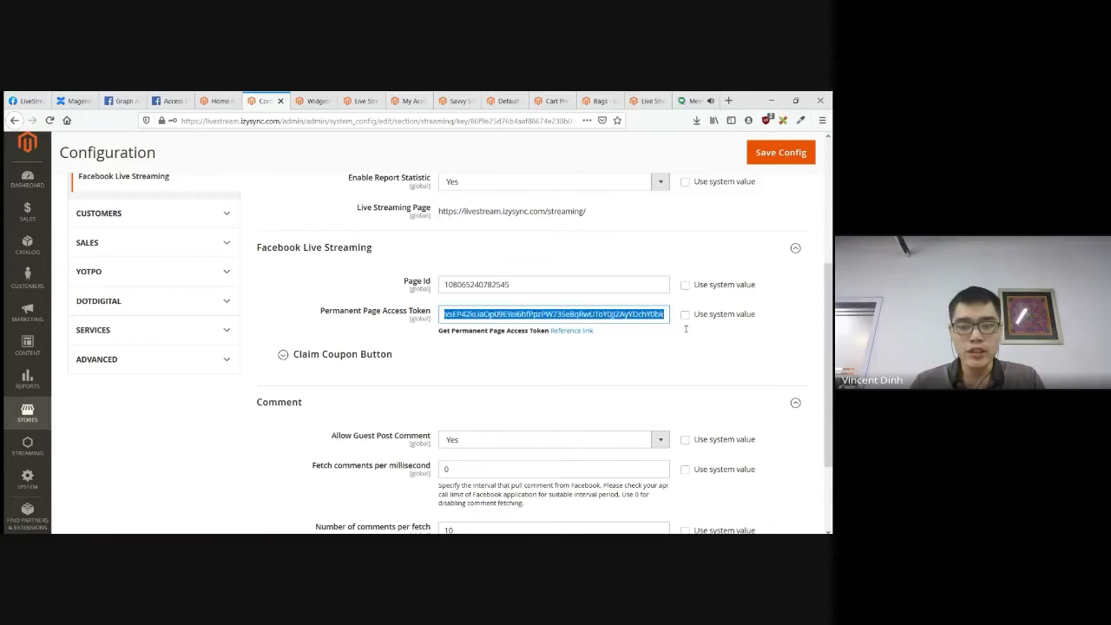
left_click(585, 314)
double_click(546, 291)
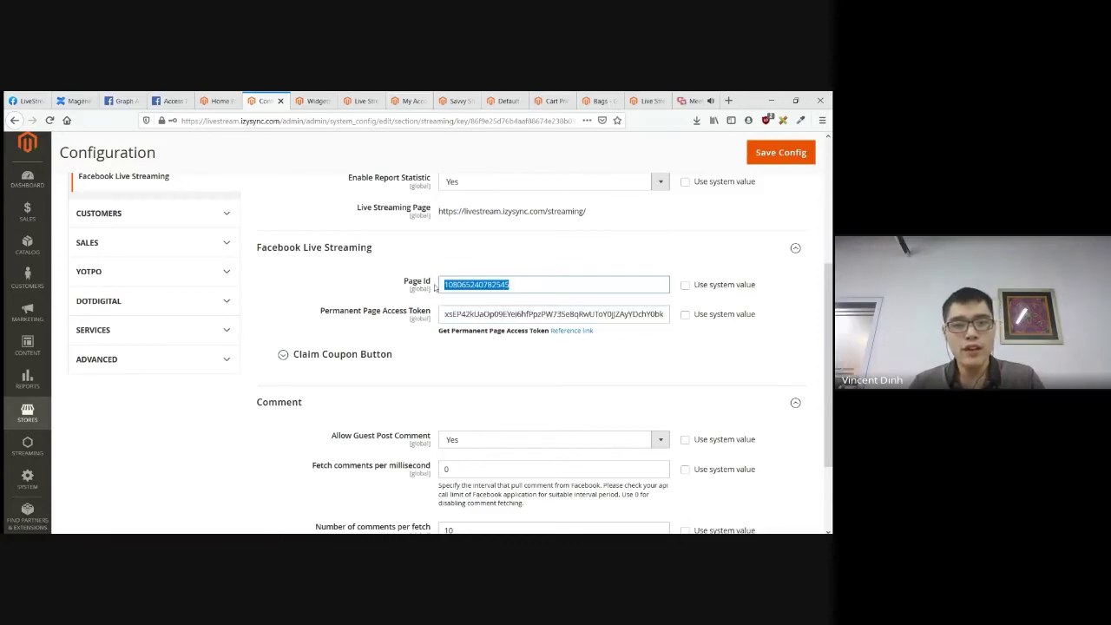
left_click(447, 315)
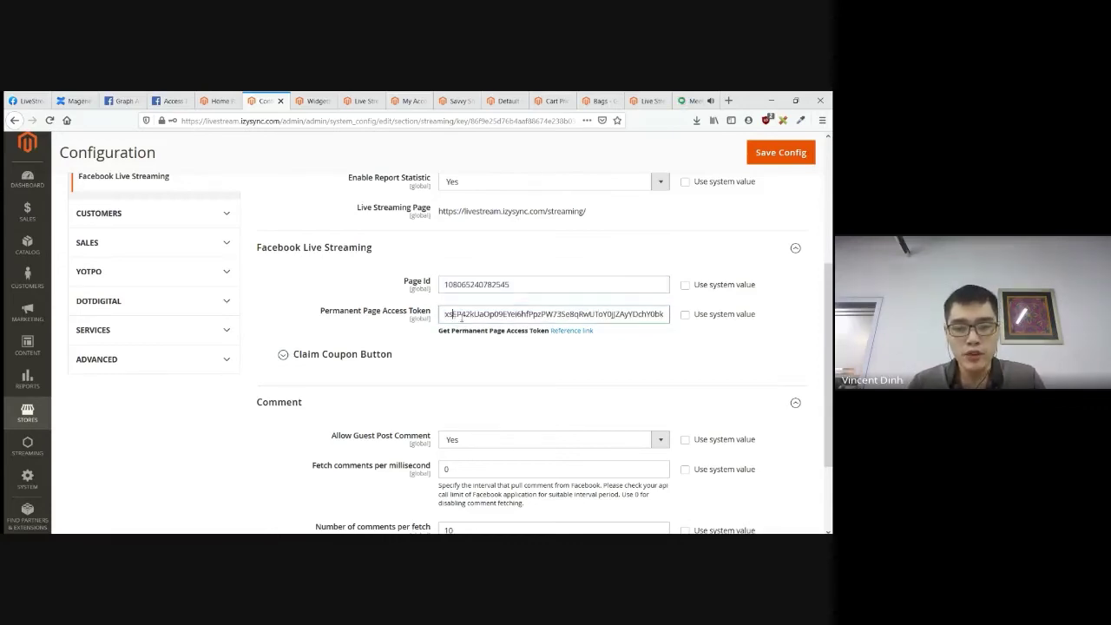
left_click_drag(447, 316, 622, 316)
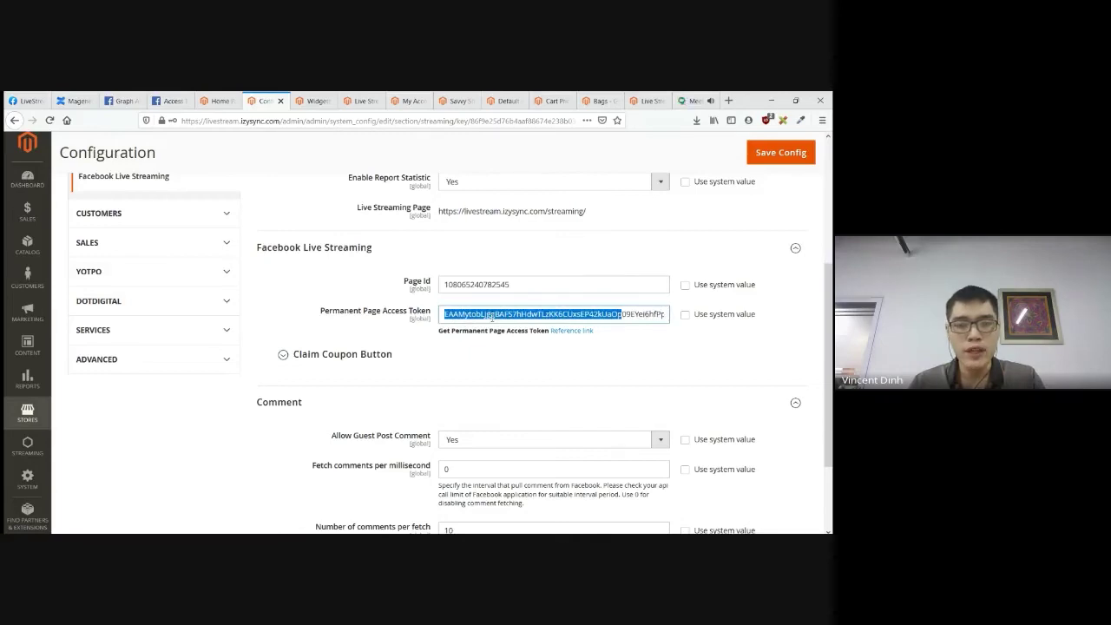
left_click(621, 316)
- Review the Enable and Enable Header Link settings under General, and check the header link on the Luma storefront
scroll(641, 308, "up", 5)
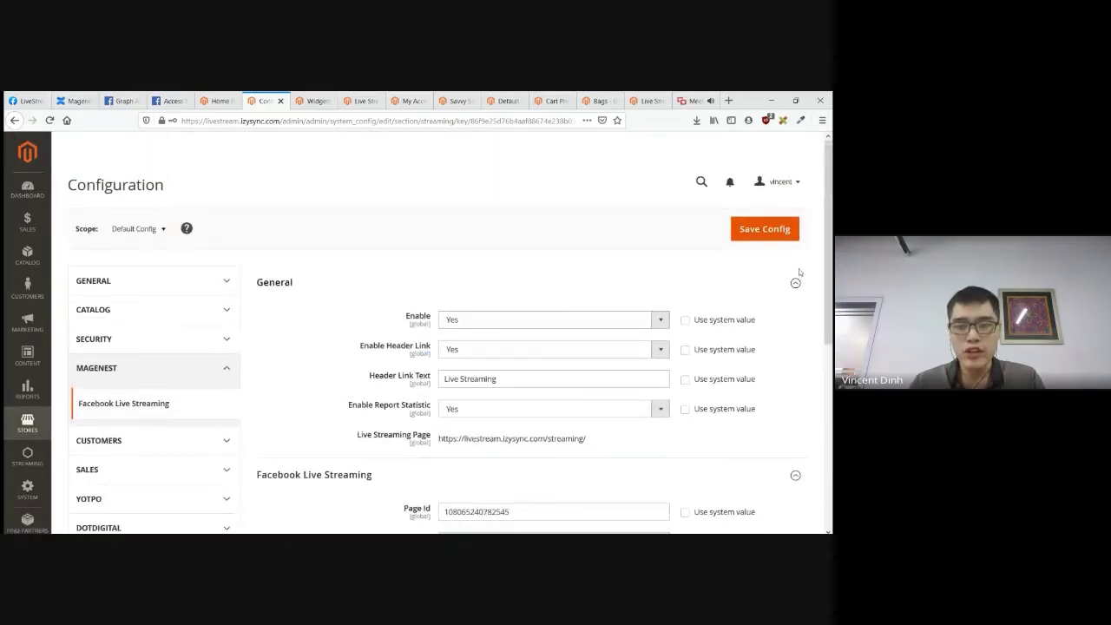
scroll(826, 286, "down", 1)
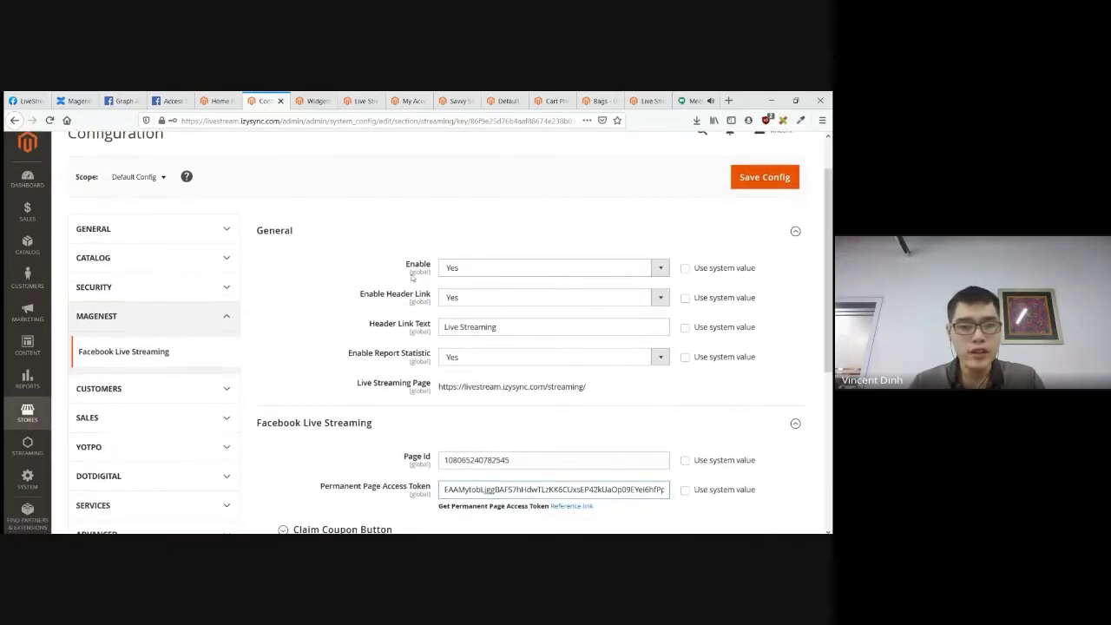
left_click_drag(405, 265, 479, 280)
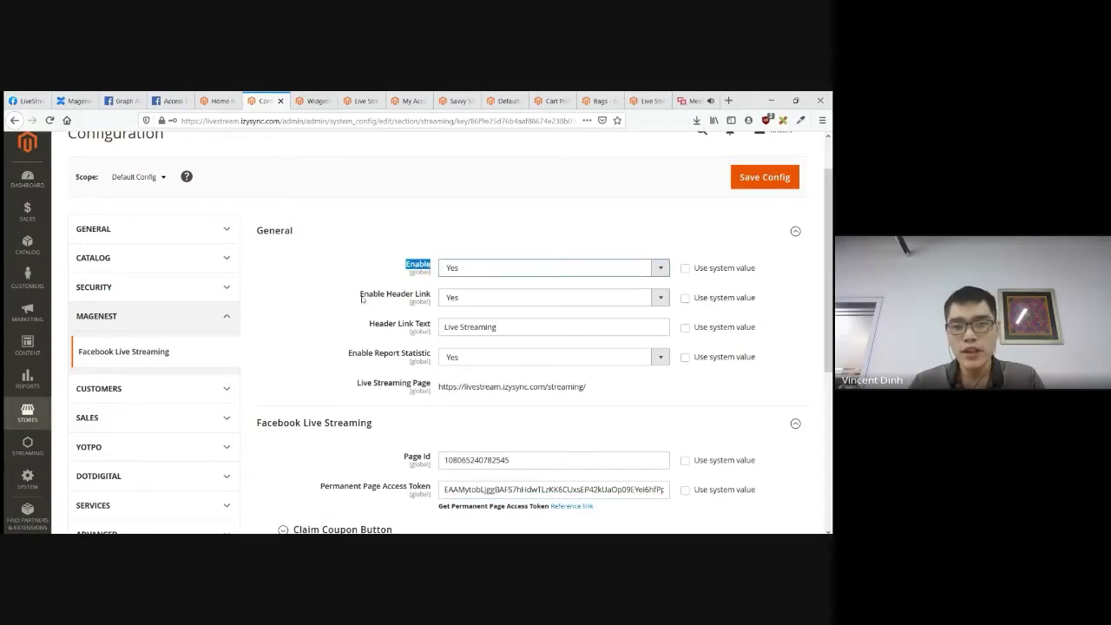
left_click_drag(360, 294, 432, 299)
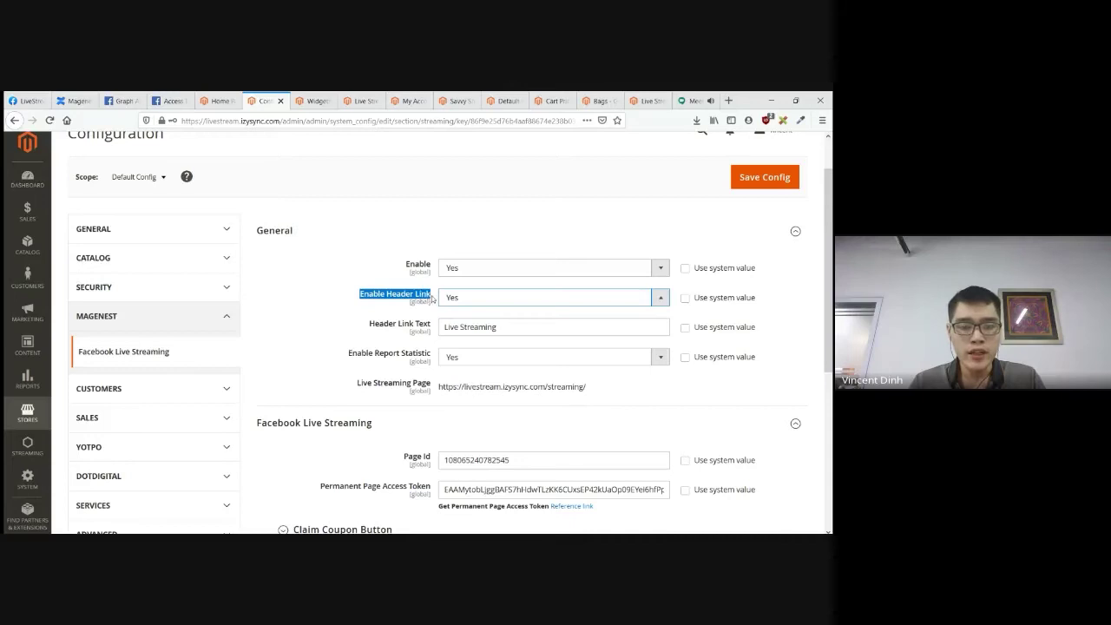
left_click(360, 101)
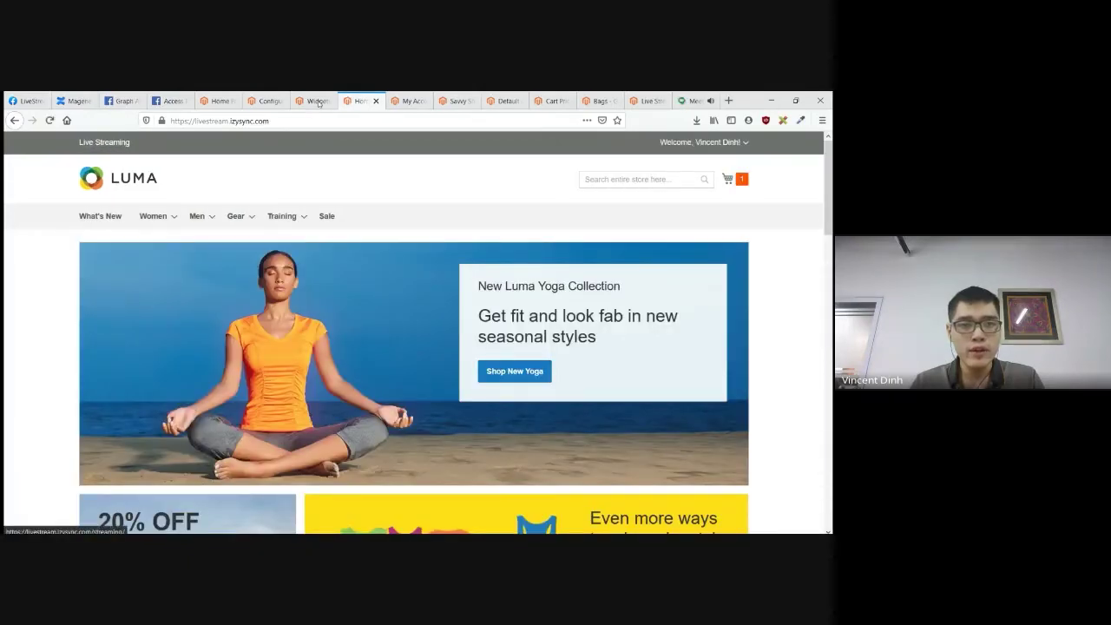
- Return to the store configuration, place its page beside the storefront page, and review the Header Link Text setting
left_click(313, 102)
left_click_drag(265, 101, 314, 105)
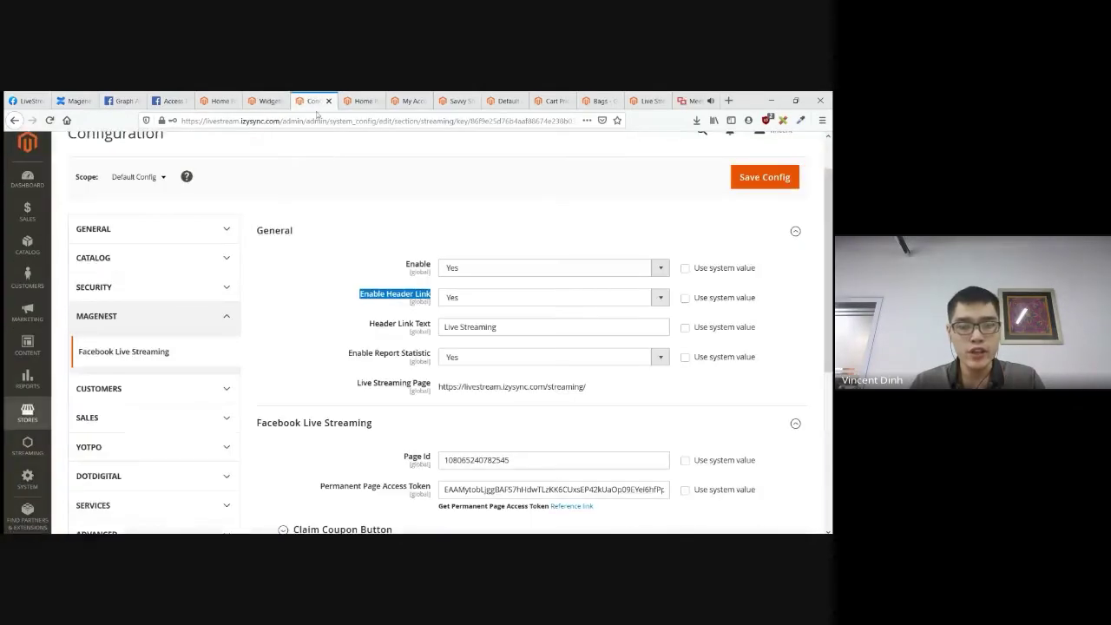
triple_click(487, 330)
left_click(488, 330)
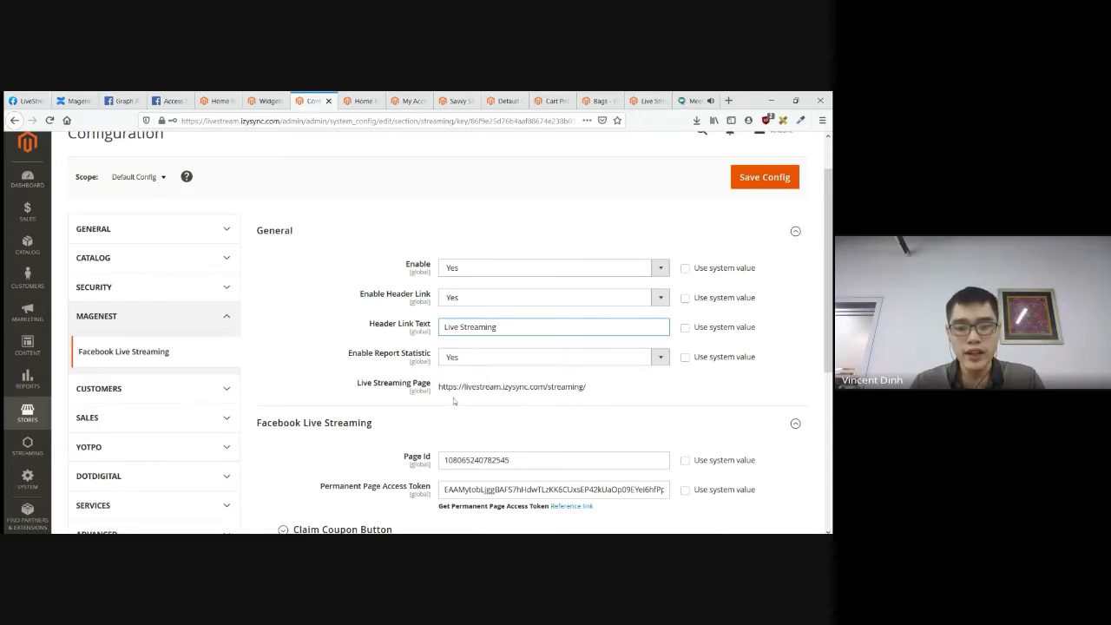
- Open the Live Streaming Page address from the General settings in a separate page and read its notice
left_click_drag(447, 389, 590, 395)
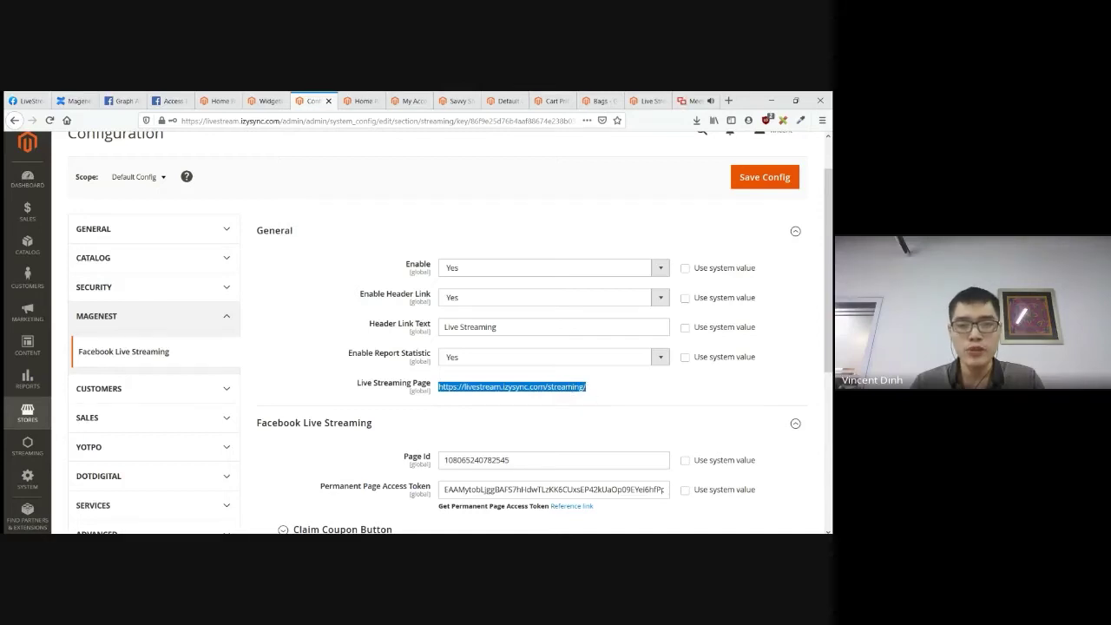
left_click_drag(512, 386, 335, 101)
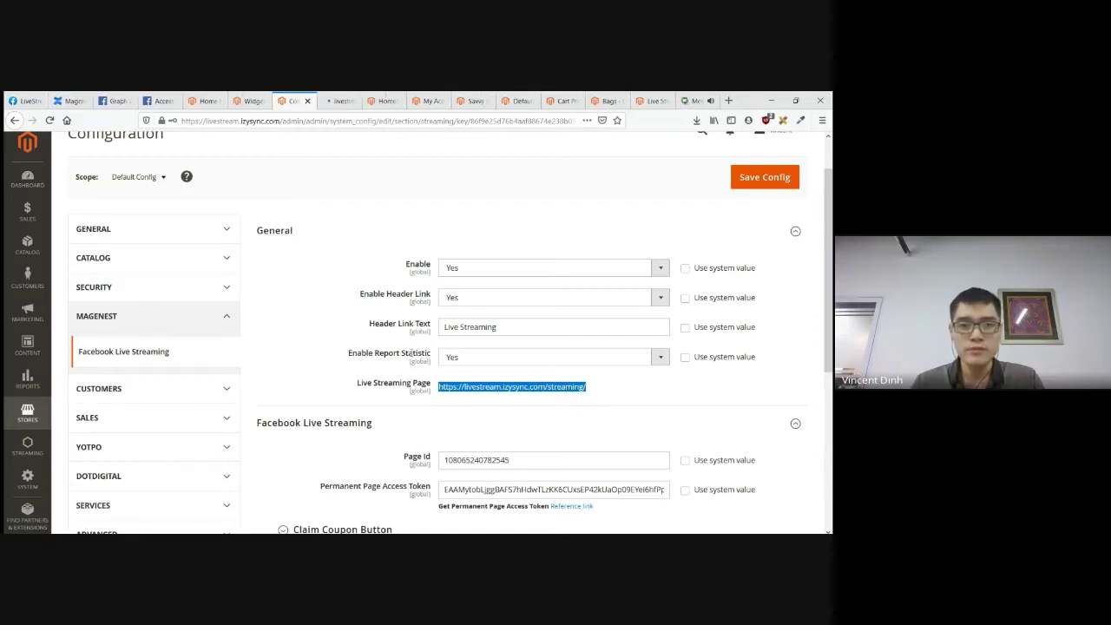
left_click(337, 101)
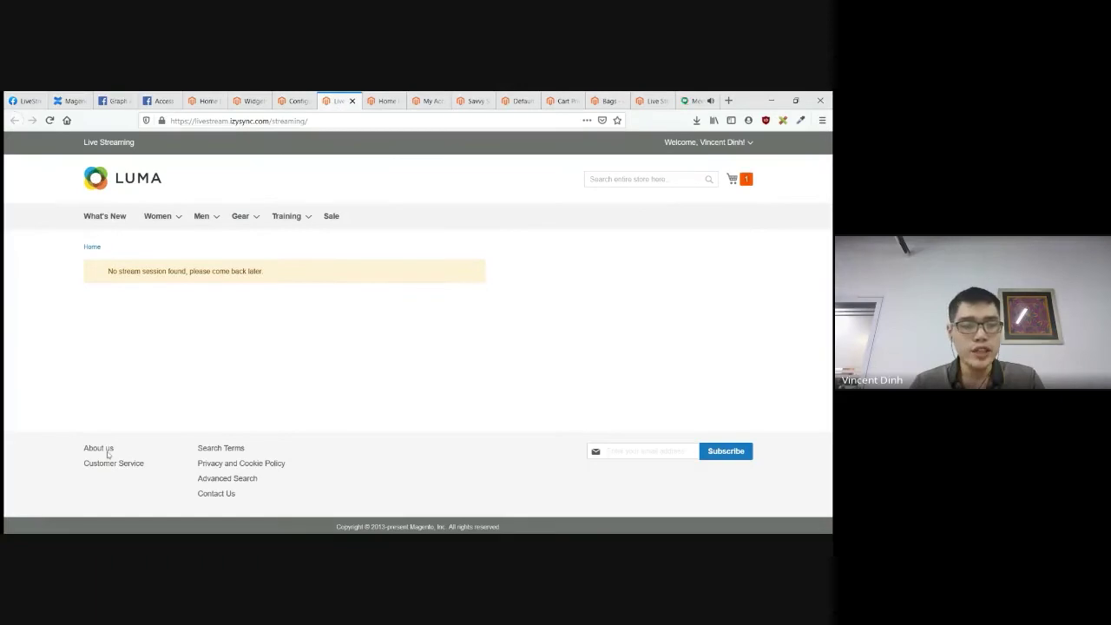
left_click_drag(107, 274, 293, 281)
left_click(293, 281)
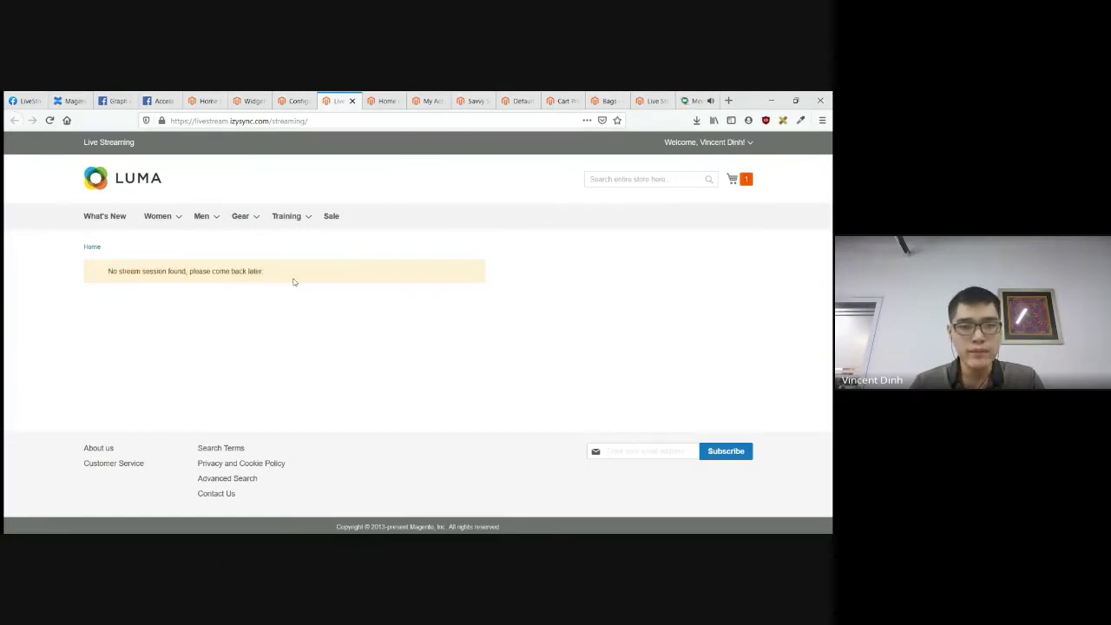
- Return to the store configuration, expand the Claim Coupon Button settings and examine the coupon text size
left_click(289, 102)
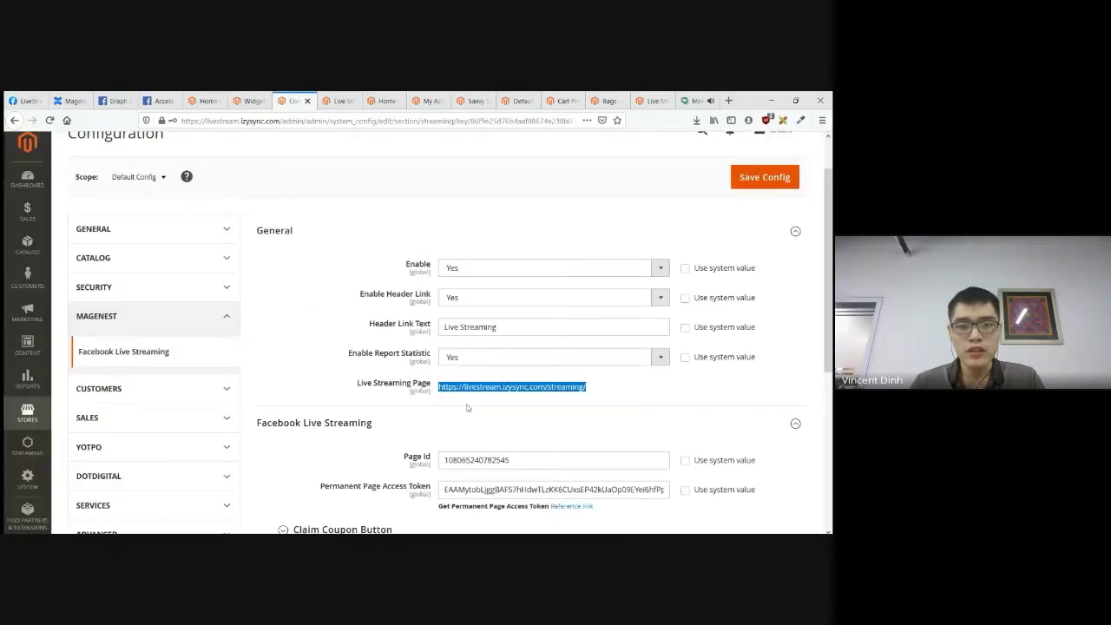
left_click(470, 393)
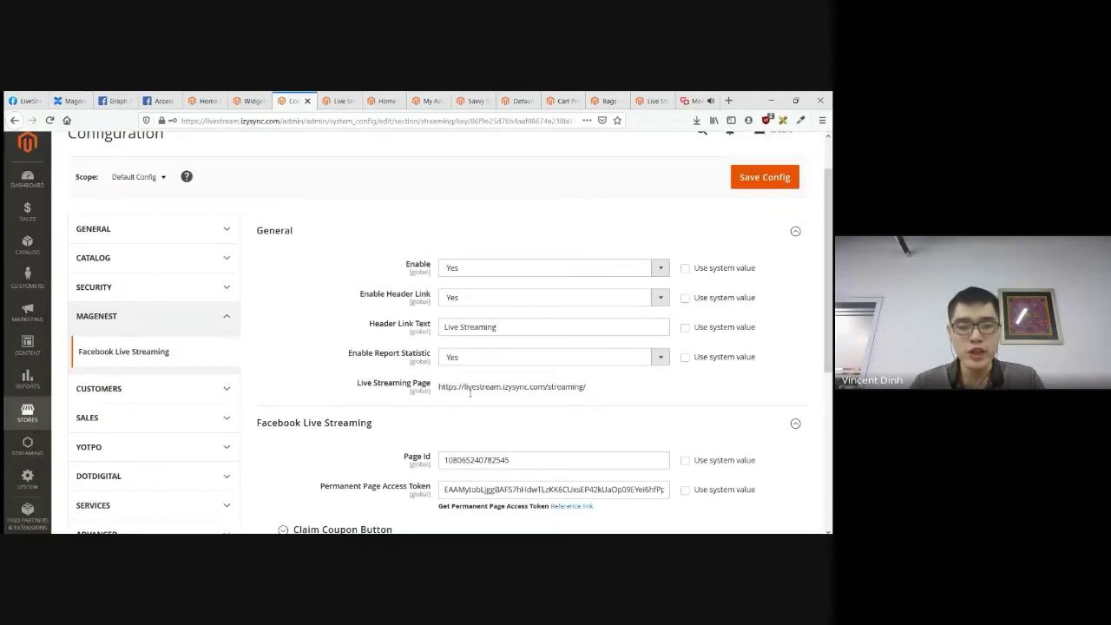
scroll(470, 393, "down", 3)
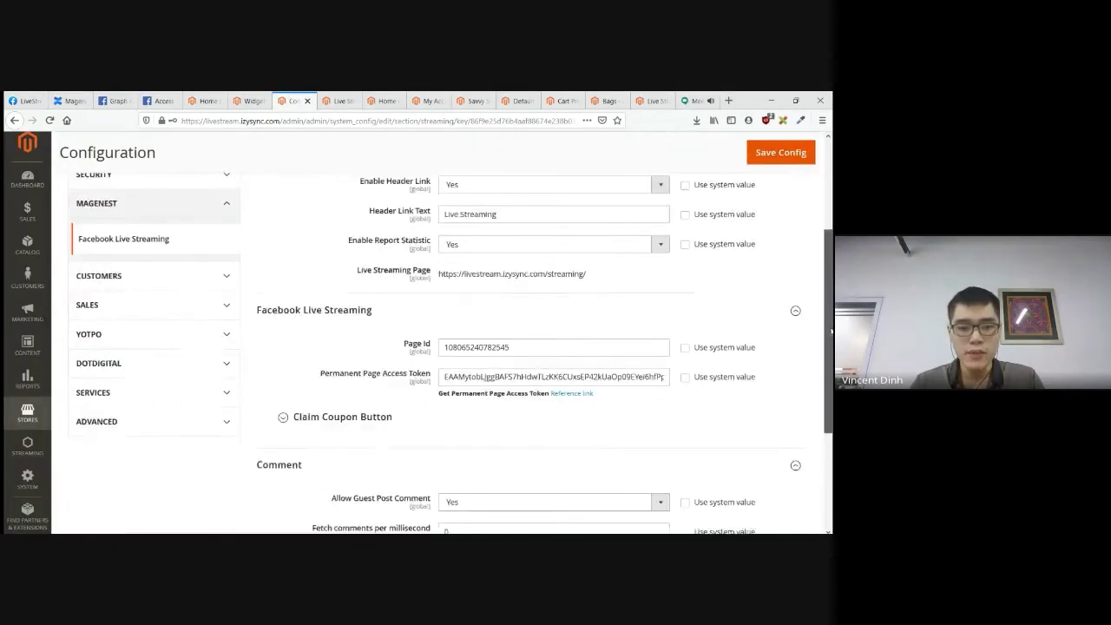
left_click(342, 385)
scroll(336, 343, "down", 2)
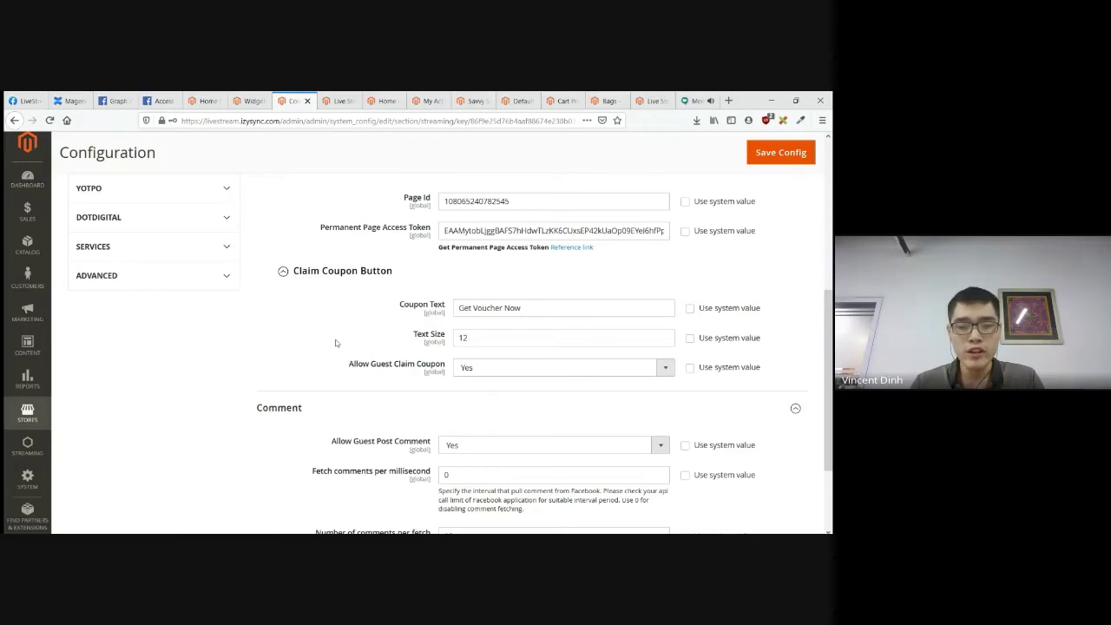
double_click(462, 338)
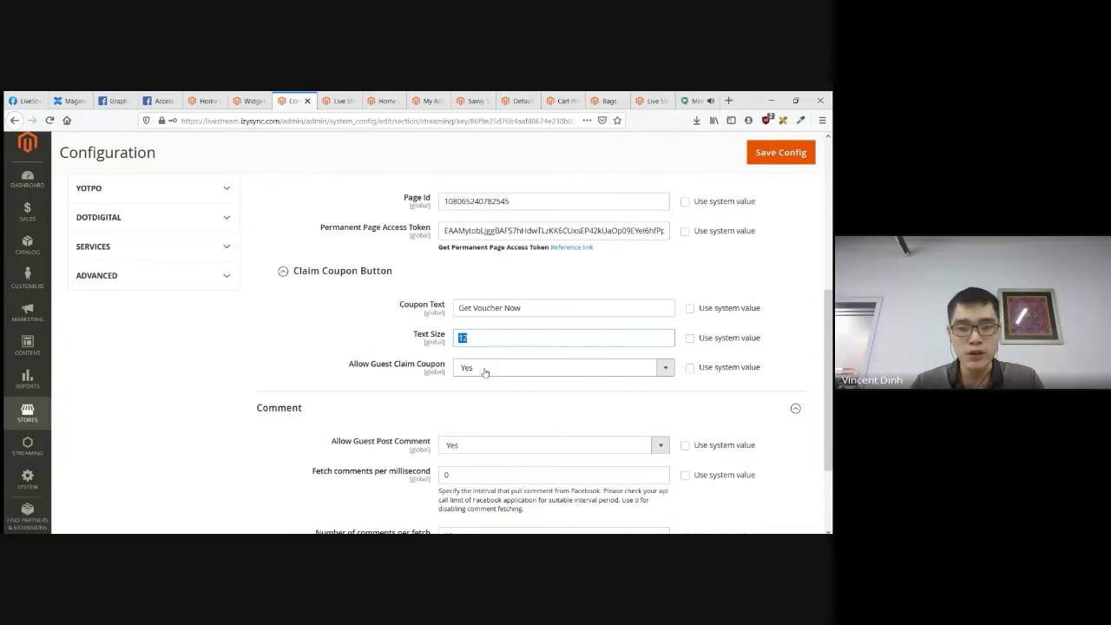
- Examine the Comment settings for guest posting and the comment fetch interval, including the note on disabling fetching
left_click_drag(826, 315, 829, 352)
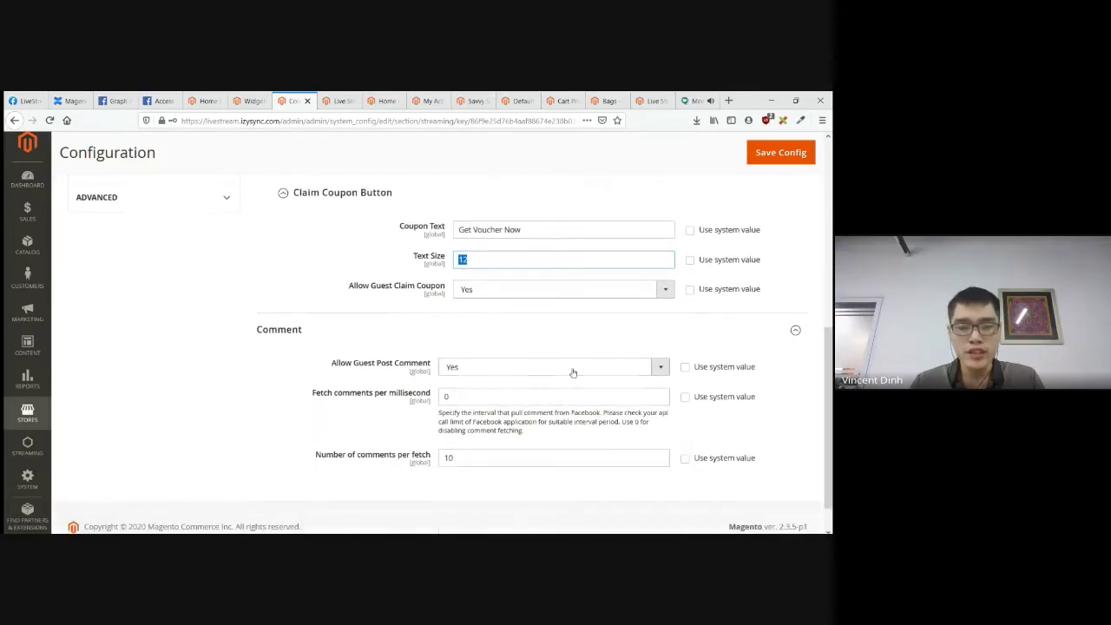
left_click(525, 375)
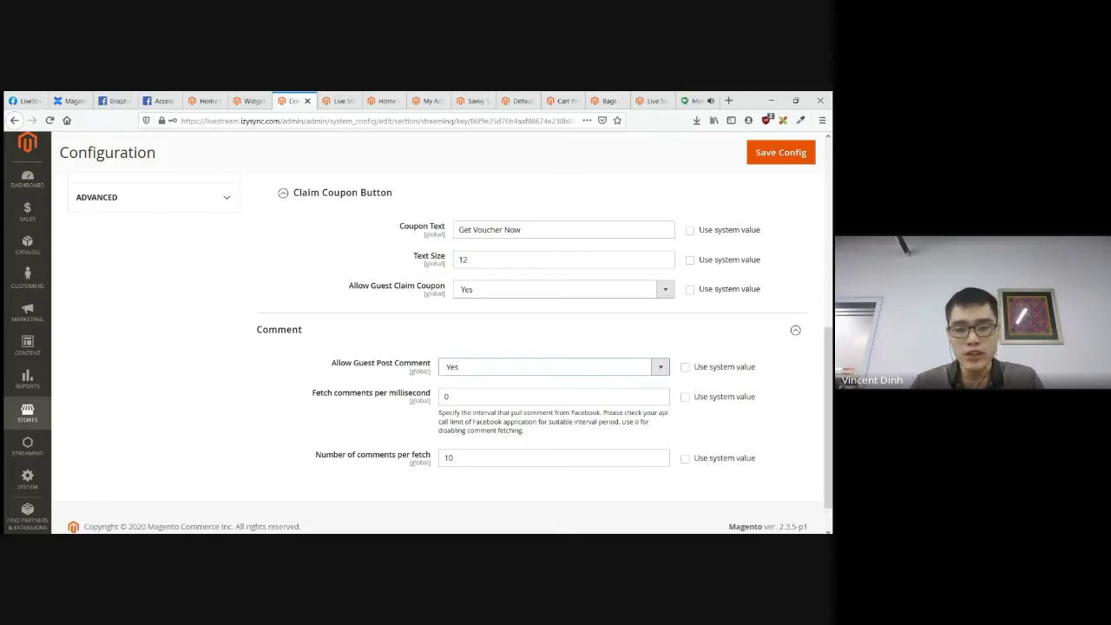
left_click(334, 388)
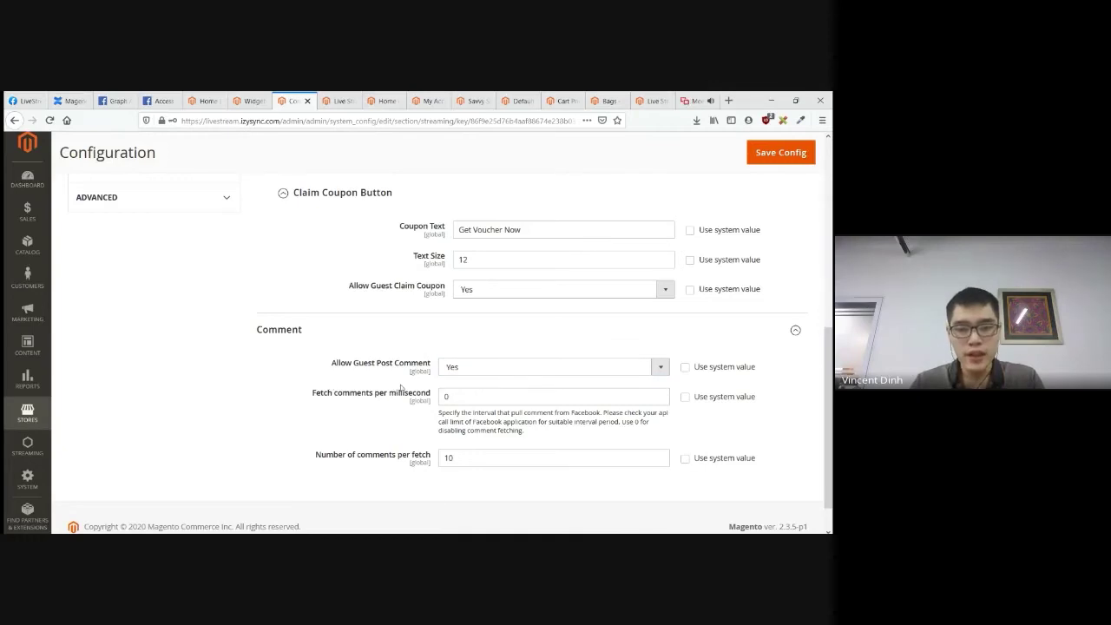
left_click_drag(446, 398, 434, 400)
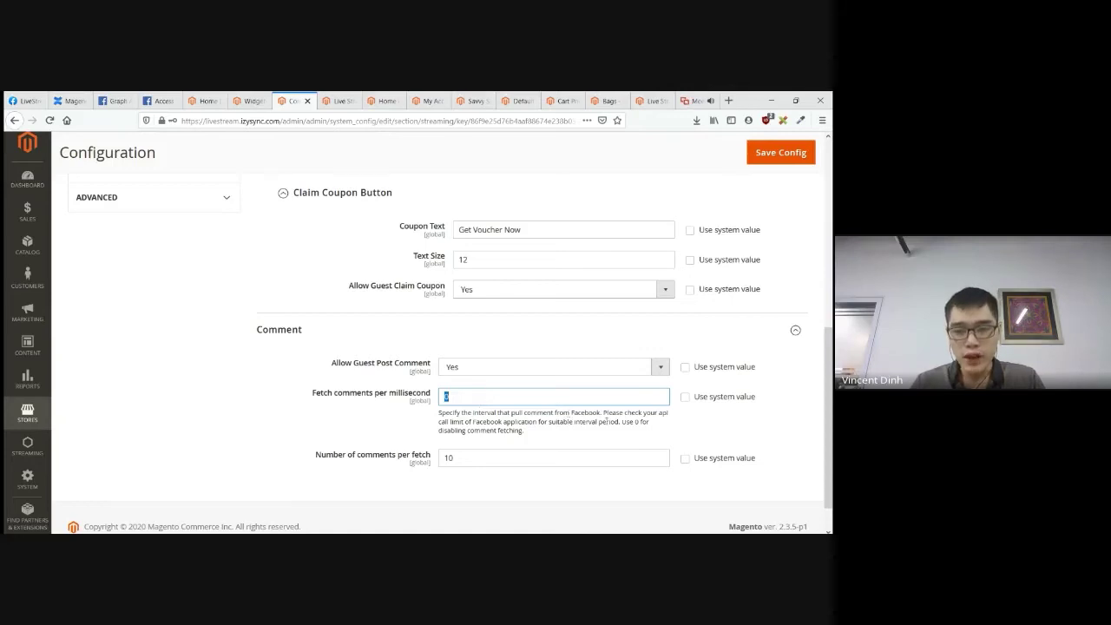
left_click_drag(633, 422, 639, 436)
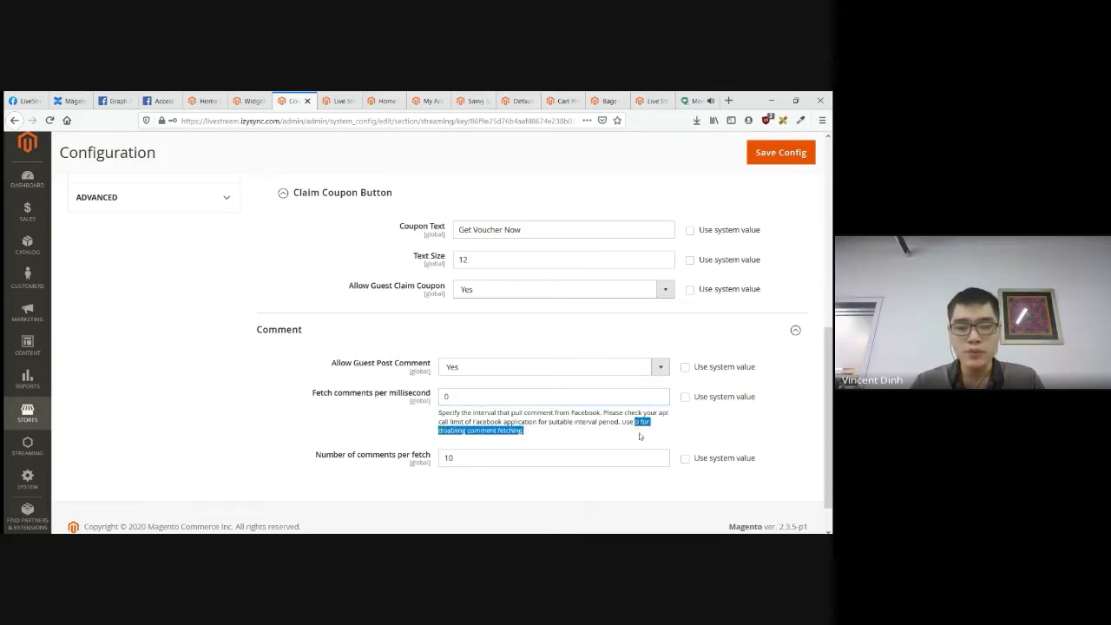
- Set the comment fetch interval to 5000 milliseconds in the Comment settings
left_click(640, 435)
double_click(476, 402)
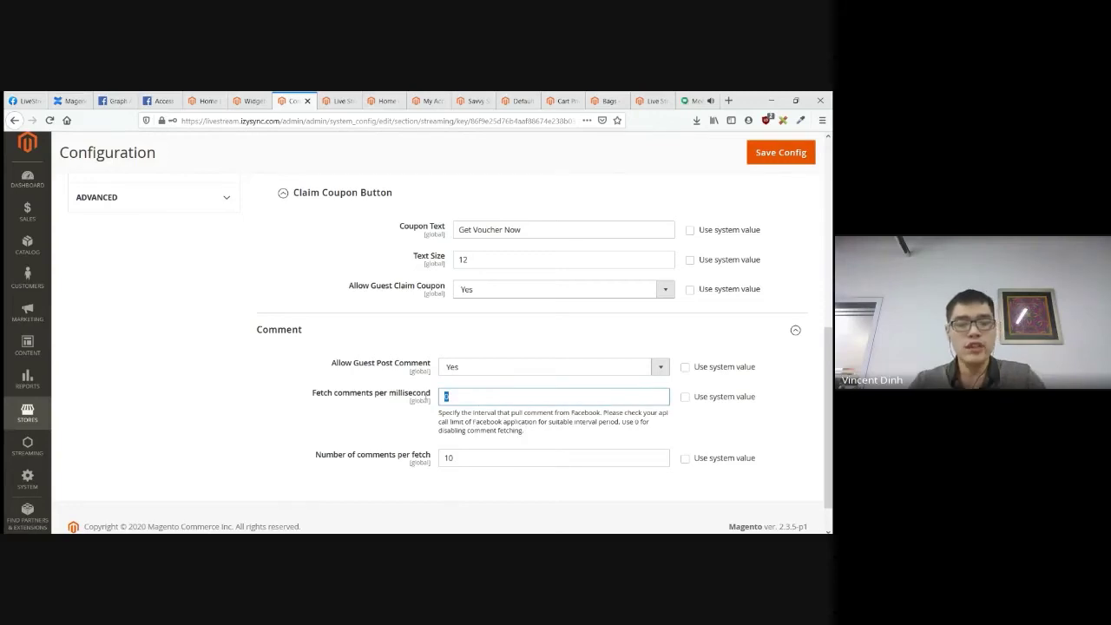
type("000")
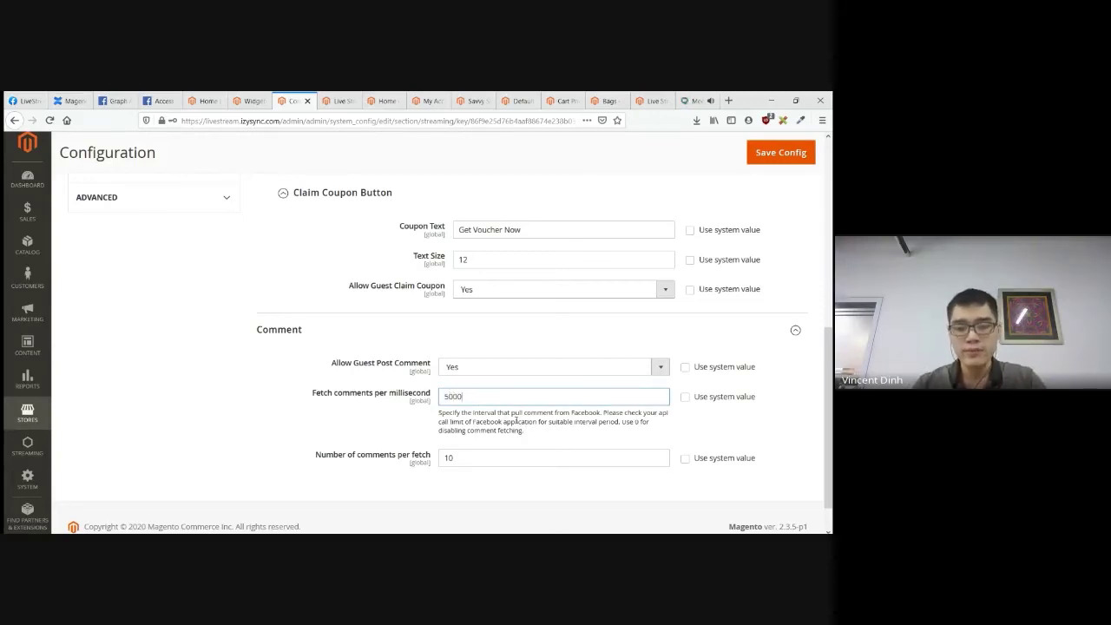
key("Tab")
- Review the number of comments per fetch and save the live streaming configuration
left_click(471, 463)
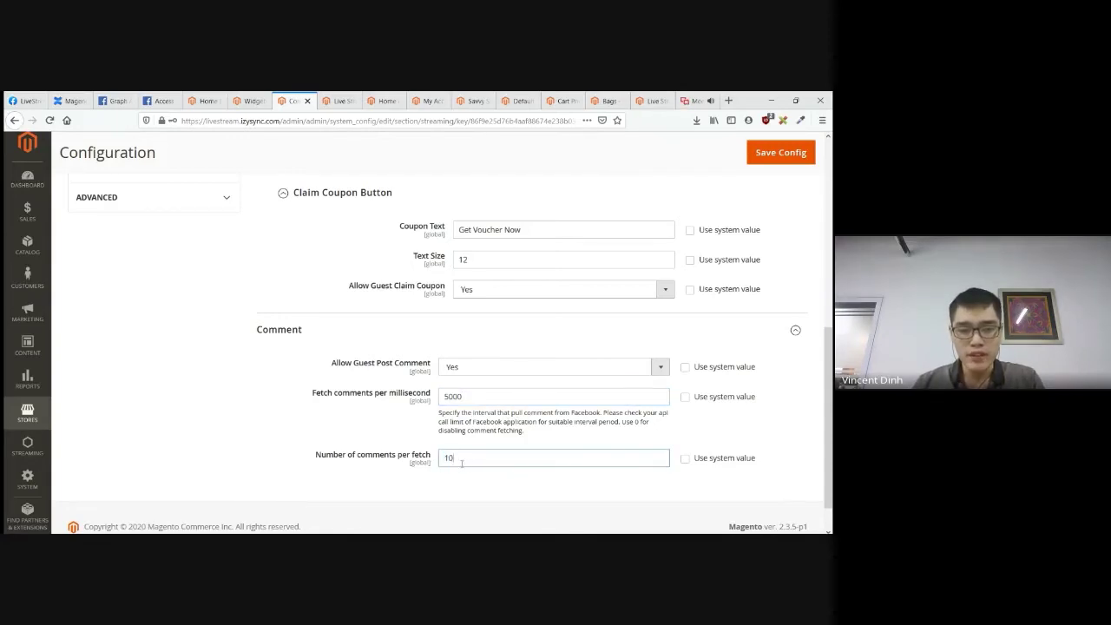
double_click(462, 463)
left_click(495, 461)
double_click(465, 460)
left_click(465, 460)
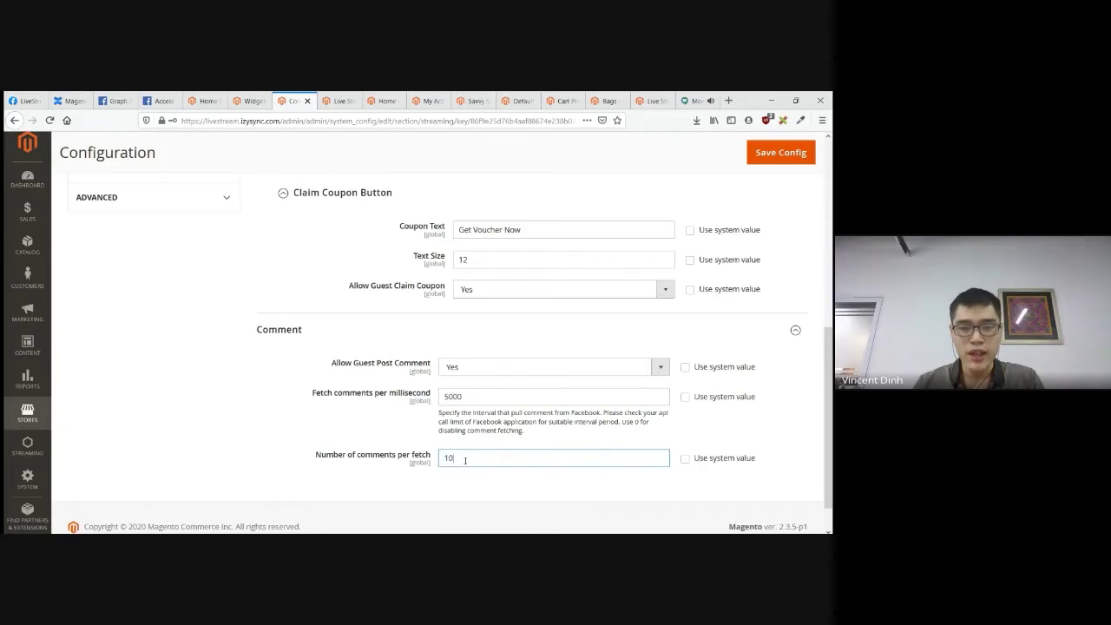
left_click(791, 163)
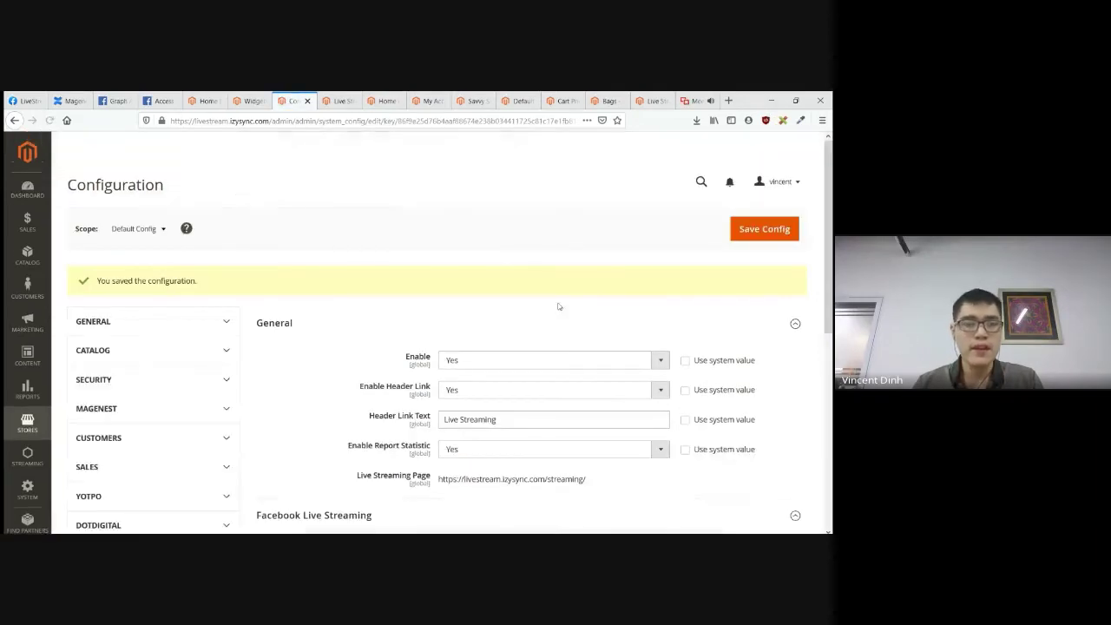
- From the Widgets list, create a new widget of type Products Live Streaming List with the Magento Luma design theme
left_click(27, 356)
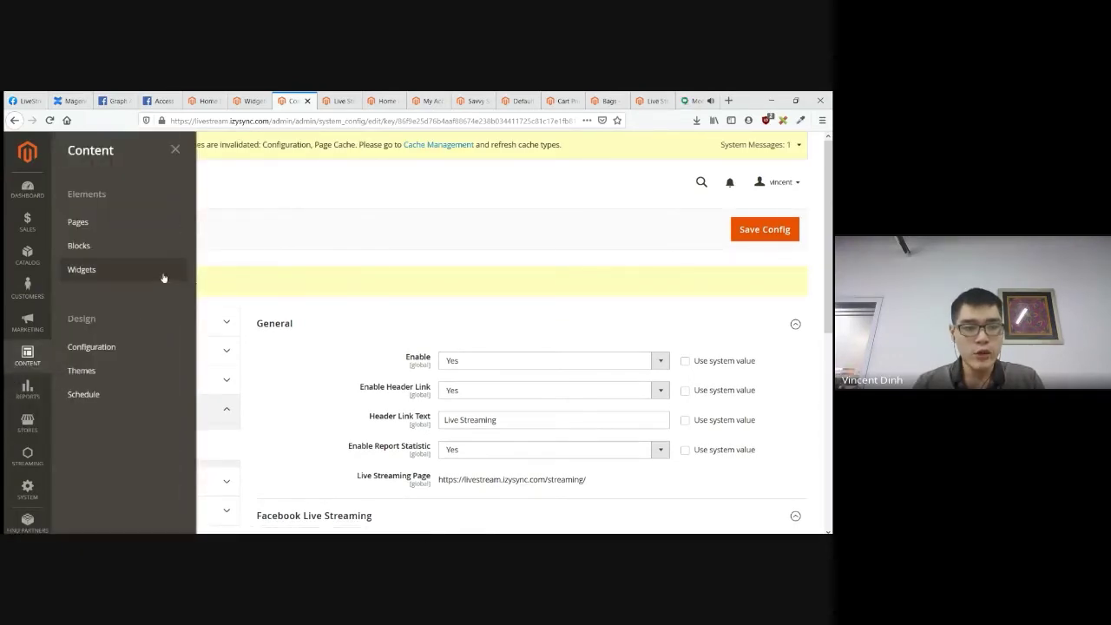
left_click(163, 278)
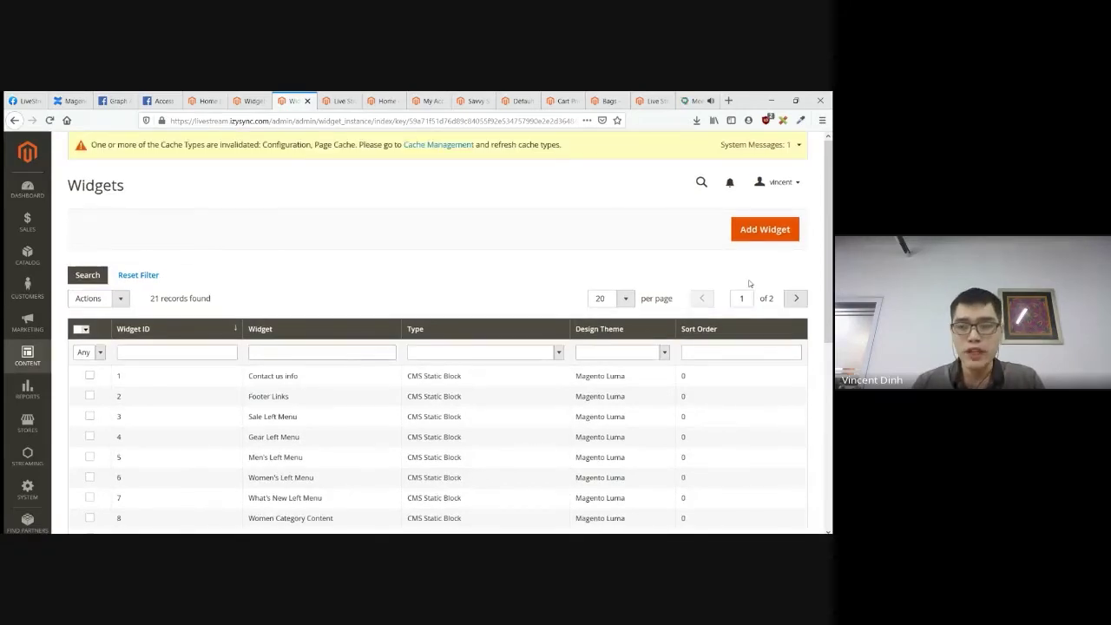
scroll(752, 278, "down", 2)
scroll(755, 269, "up", 2)
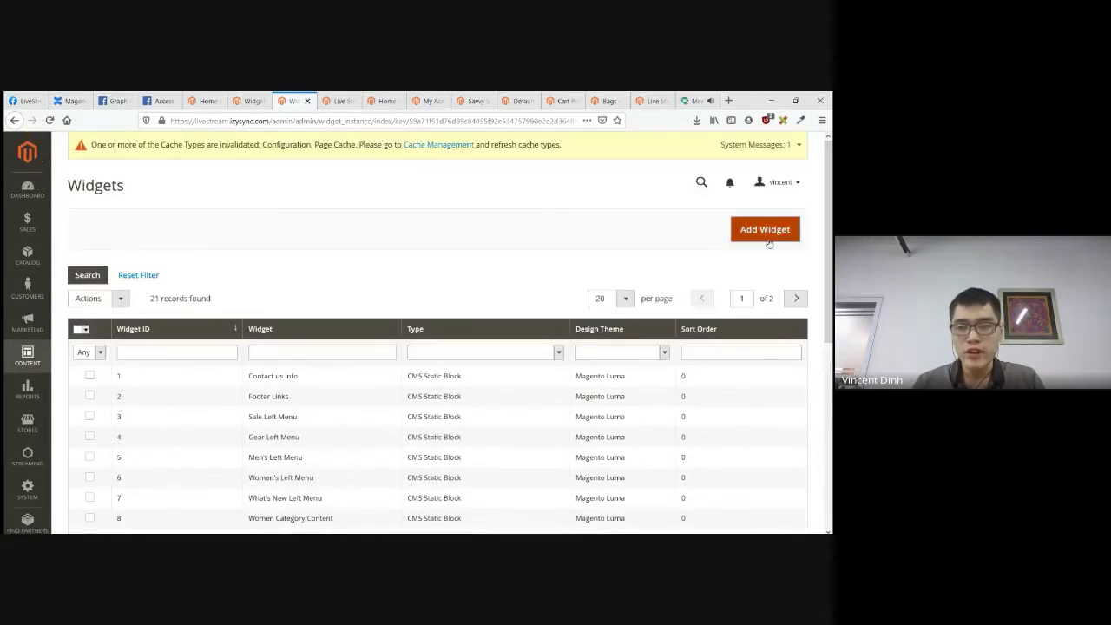
left_click(768, 240)
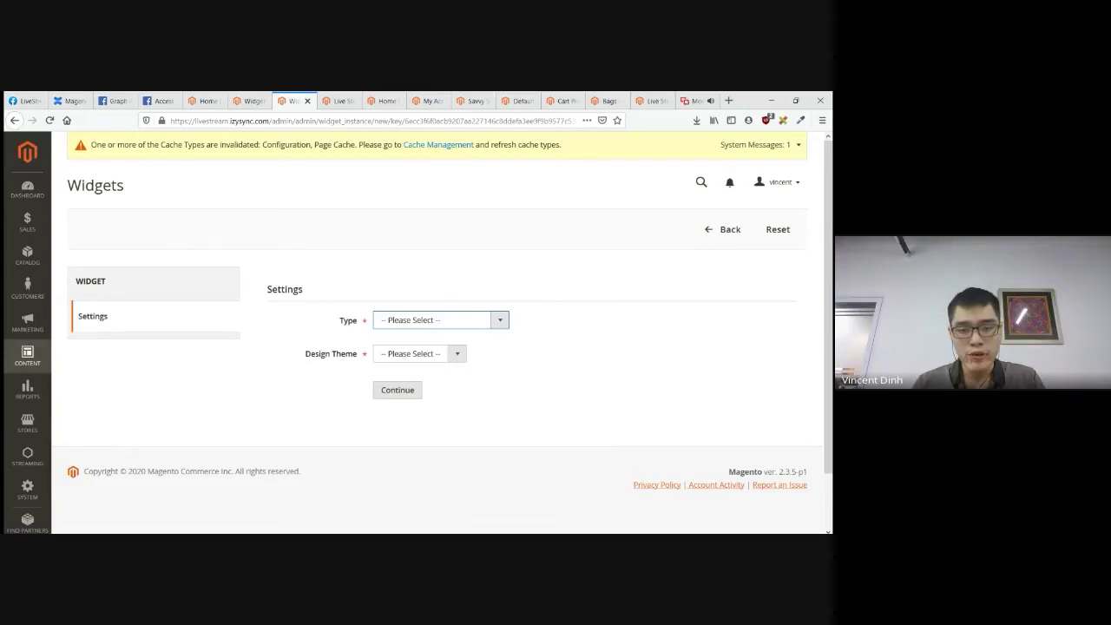
left_click(446, 452)
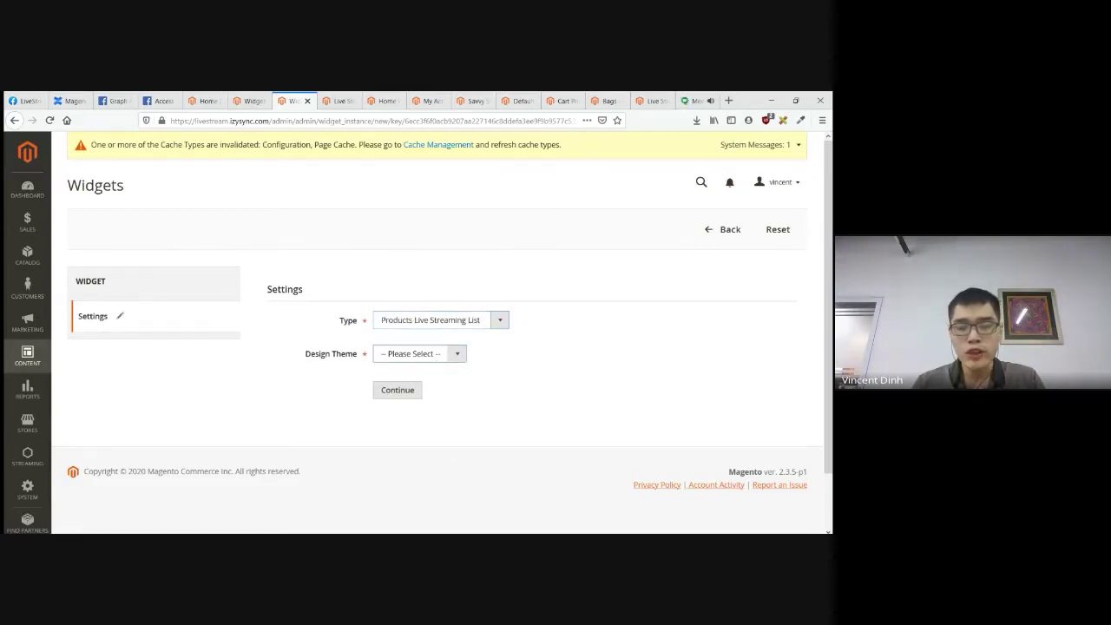
left_click(428, 397)
left_click(419, 393)
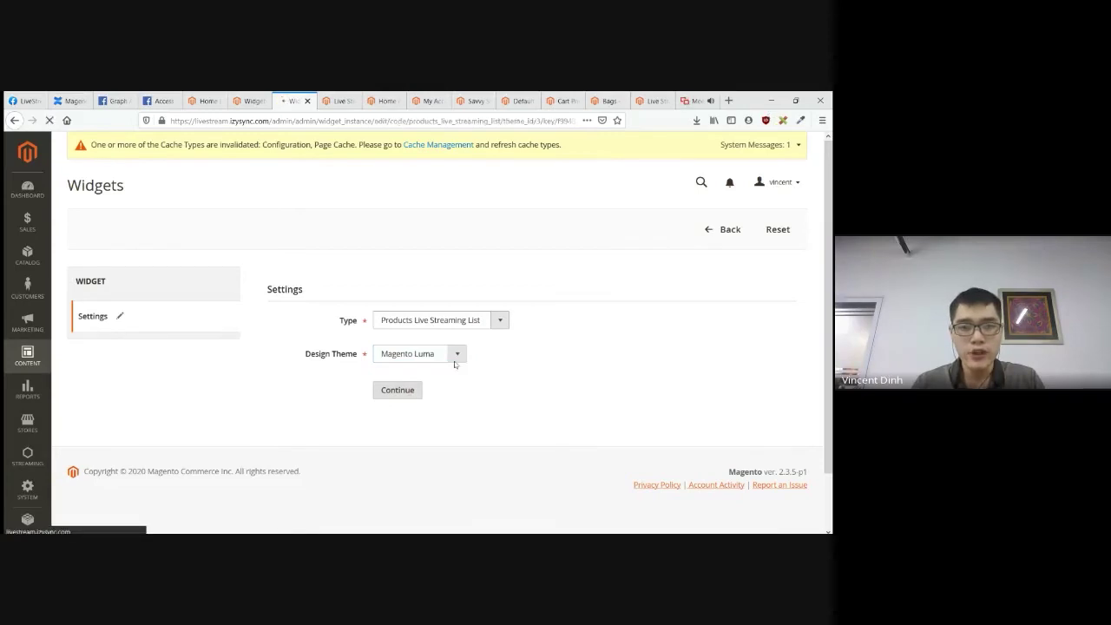
- Title the widget "bags for live streaming" and assign it to All Store Views
scroll(496, 351, "down", 2)
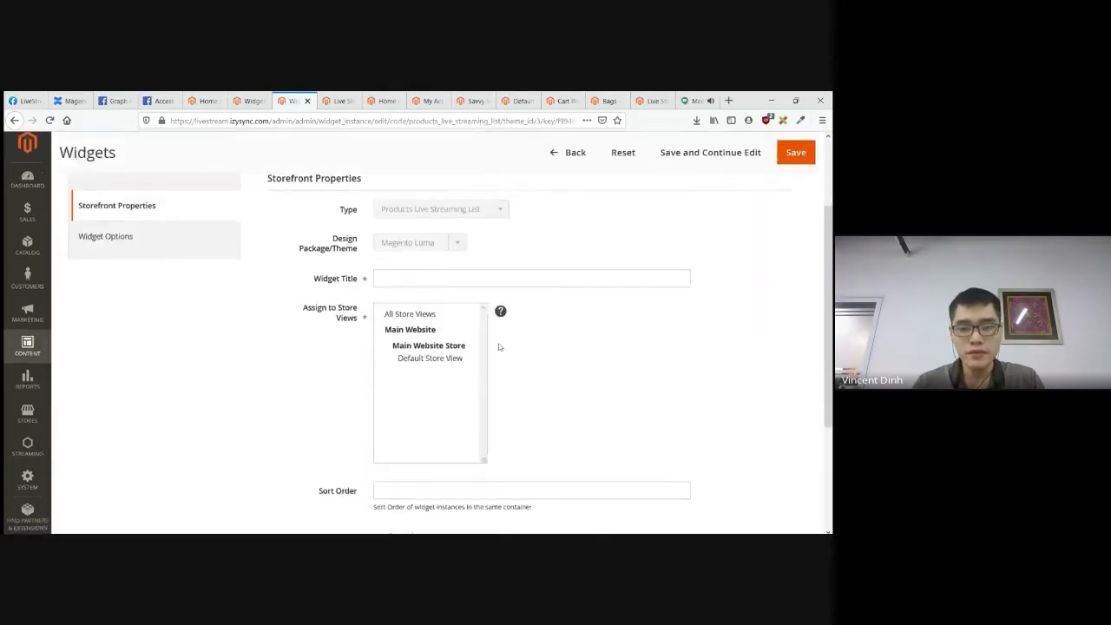
scroll(494, 347, "up", 2)
scroll(491, 347, "up", 1)
left_click(470, 395)
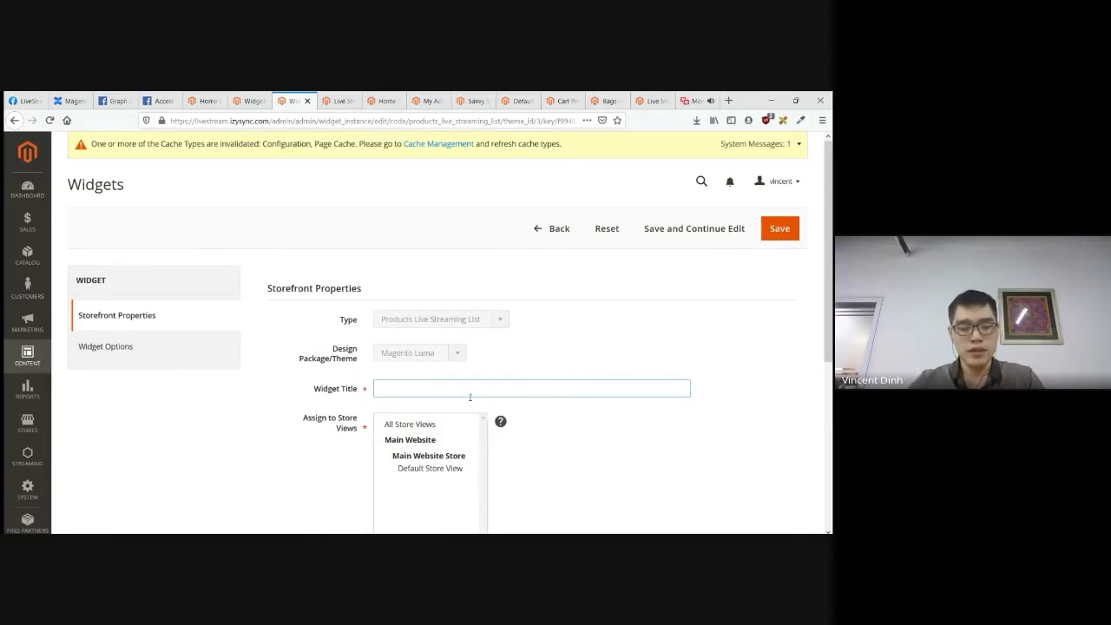
type("bags")
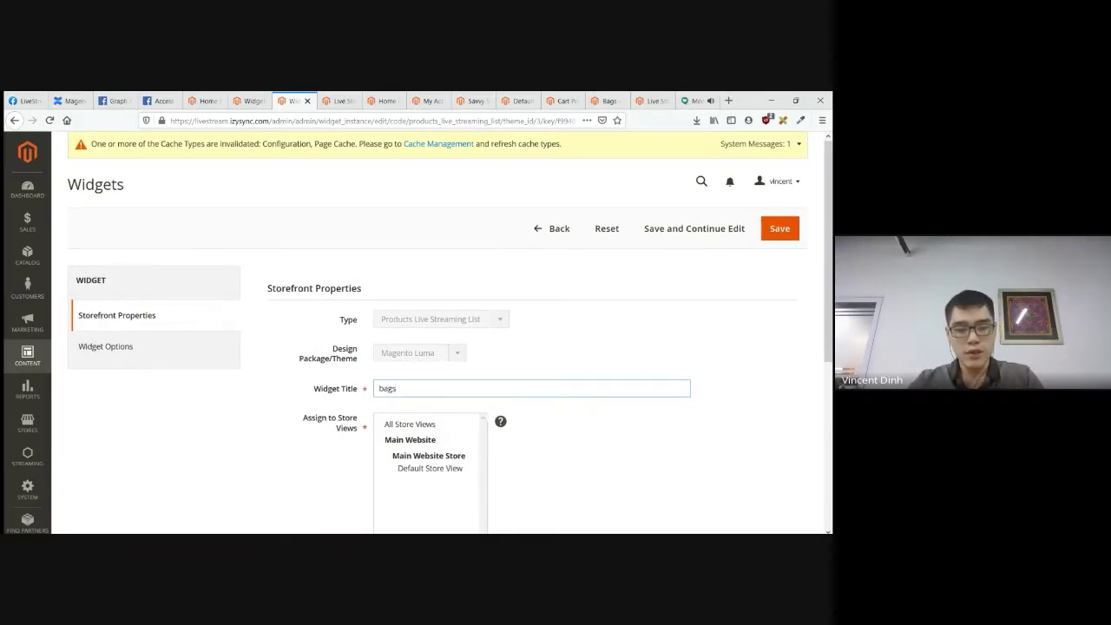
type(" for live str")
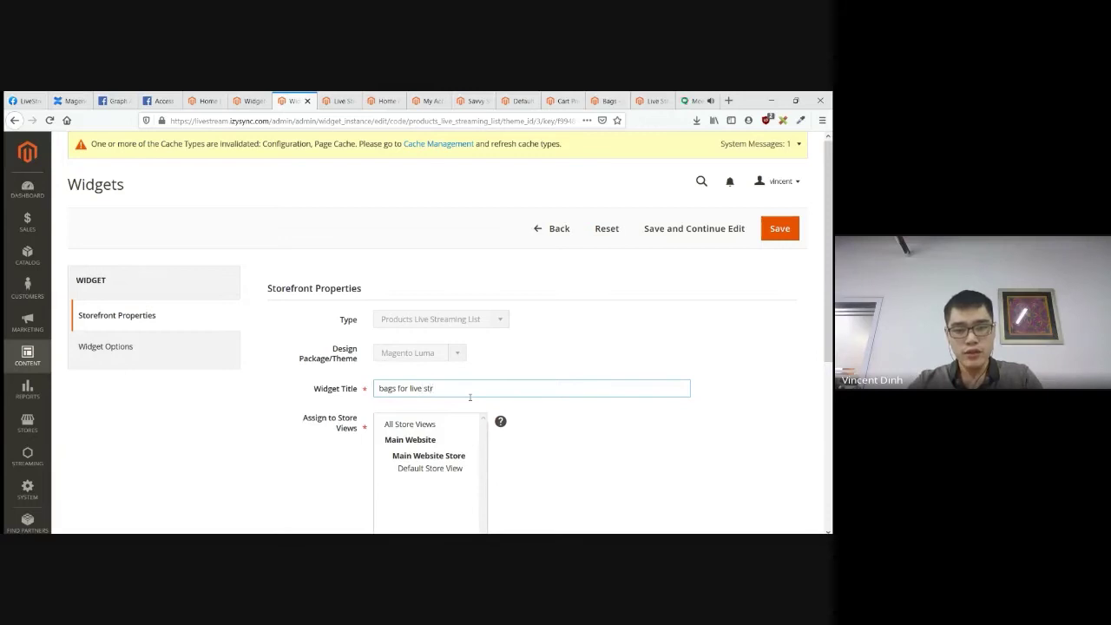
type("eaming")
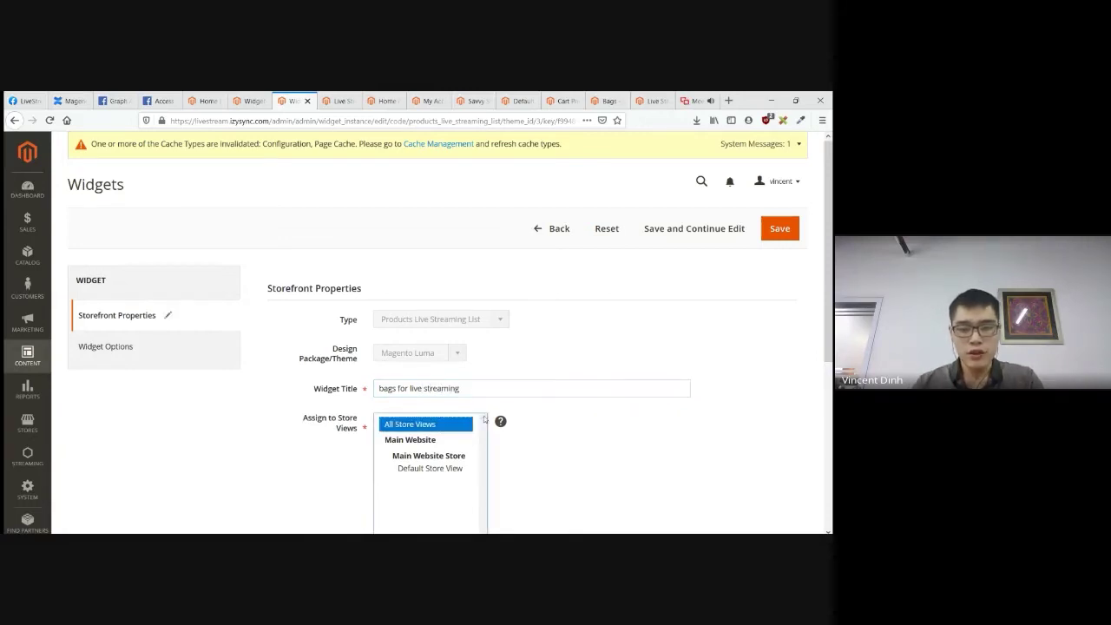
left_click(415, 424)
scroll(831, 249, "down", 4)
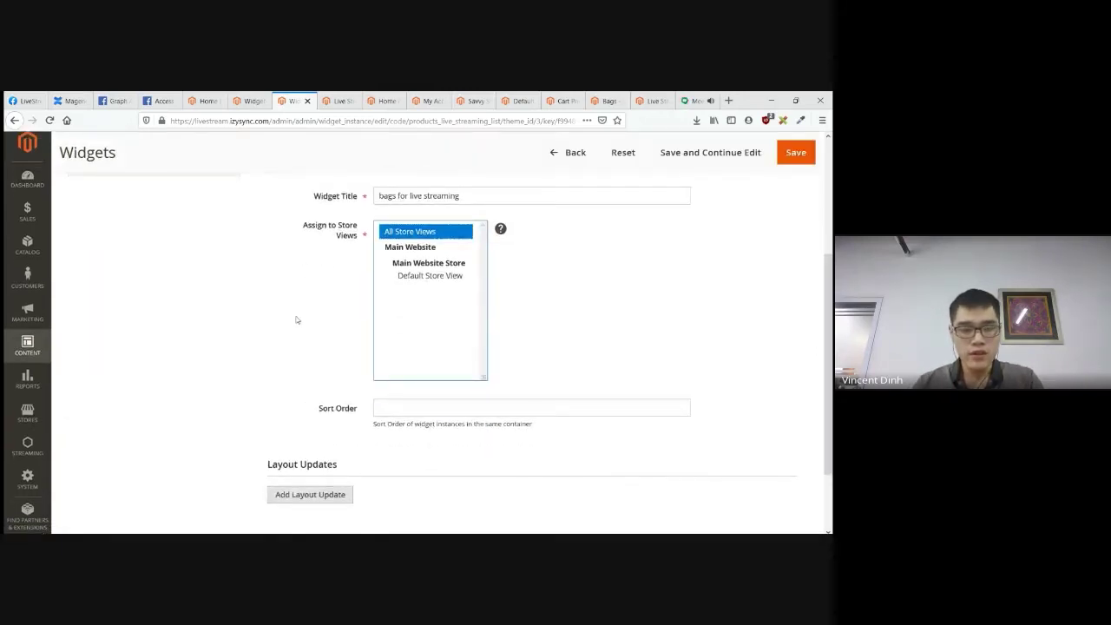
scroll(295, 318, "up", 4)
- In the widget options, set the displayed title to "Bags on sale"
left_click(171, 347)
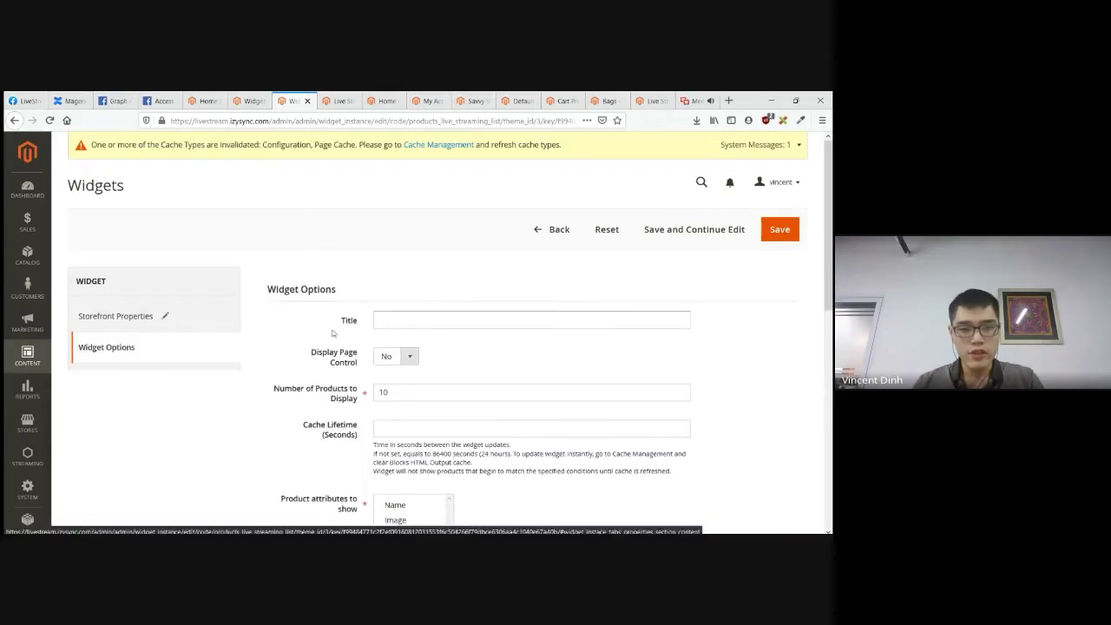
left_click(388, 322)
type("B")
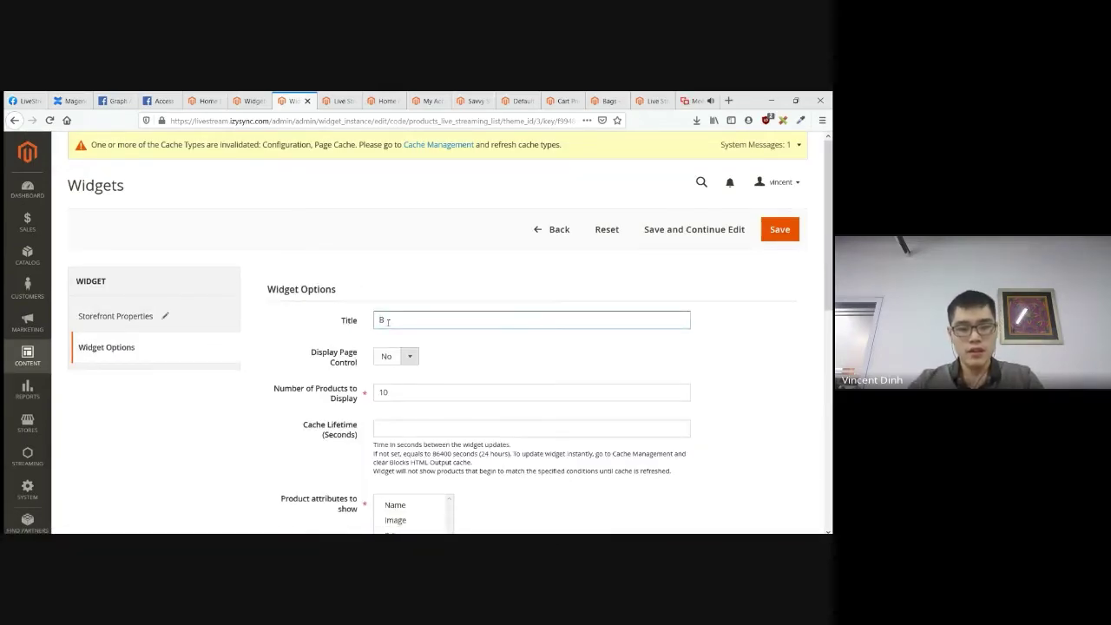
type("ags o")
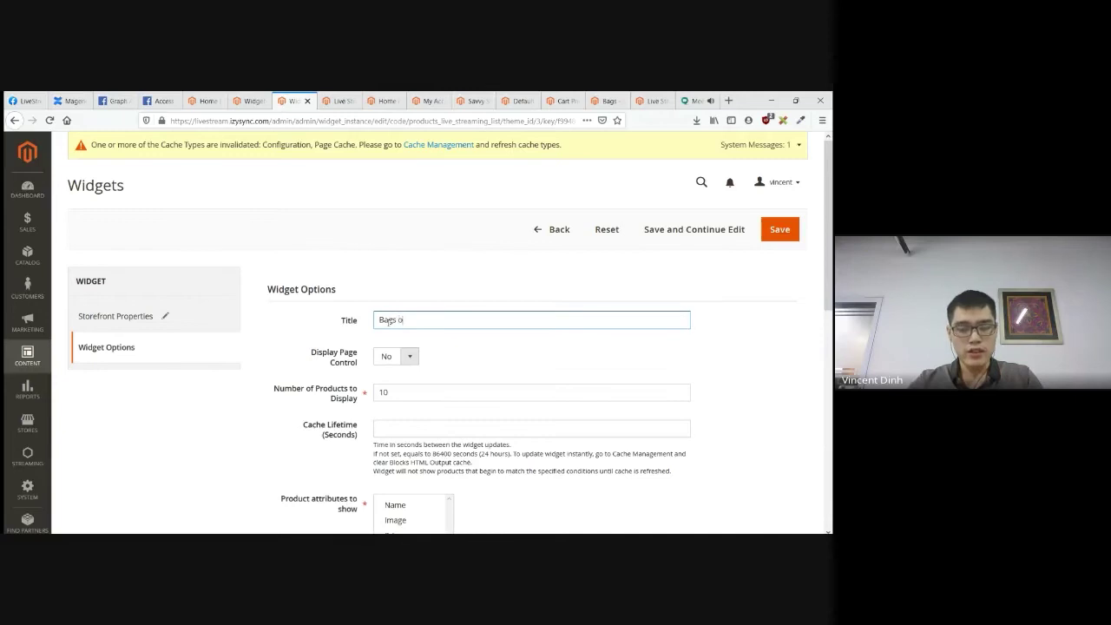
type("n sale")
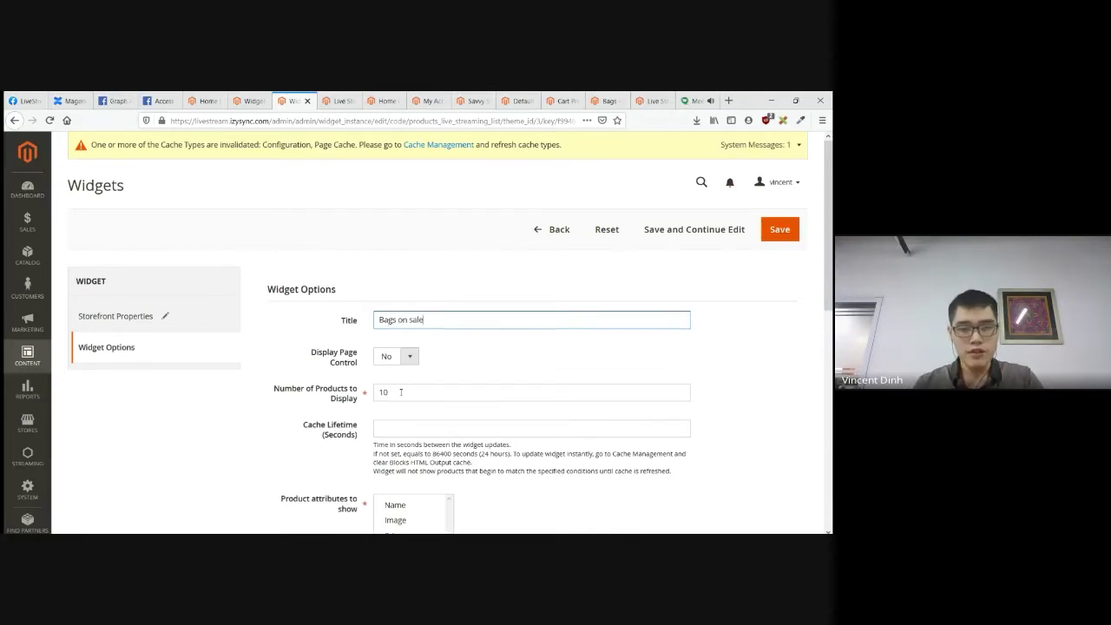
- Examine the widget's number of products to display and the note on its default cache lifetime
left_click(405, 392)
left_click_drag(404, 392, 375, 395)
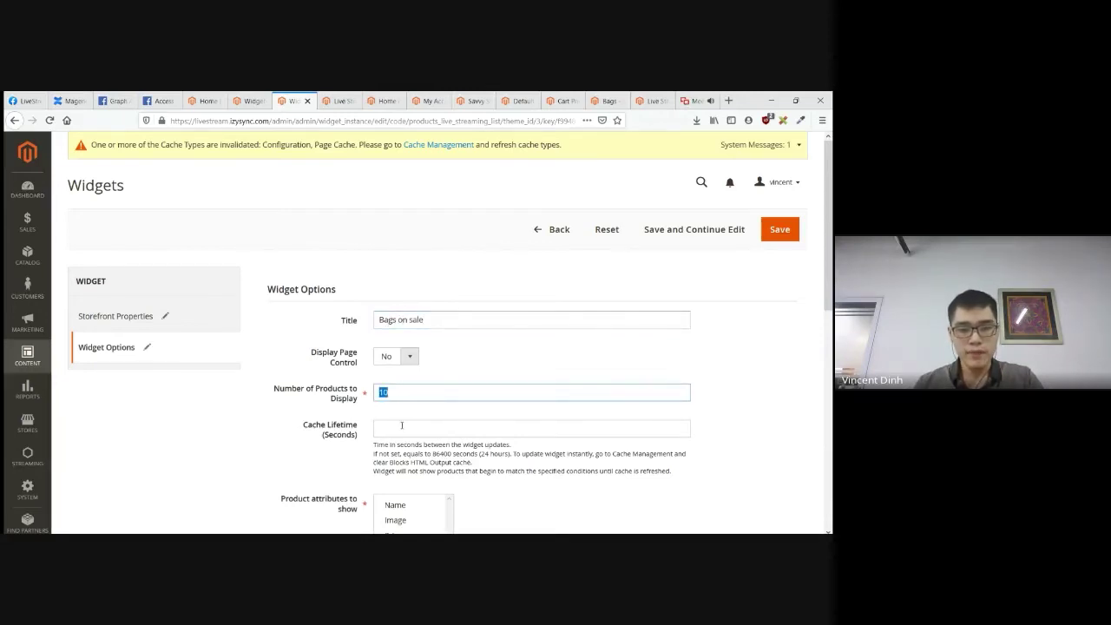
left_click(401, 425)
scroll(402, 426, "down", 2)
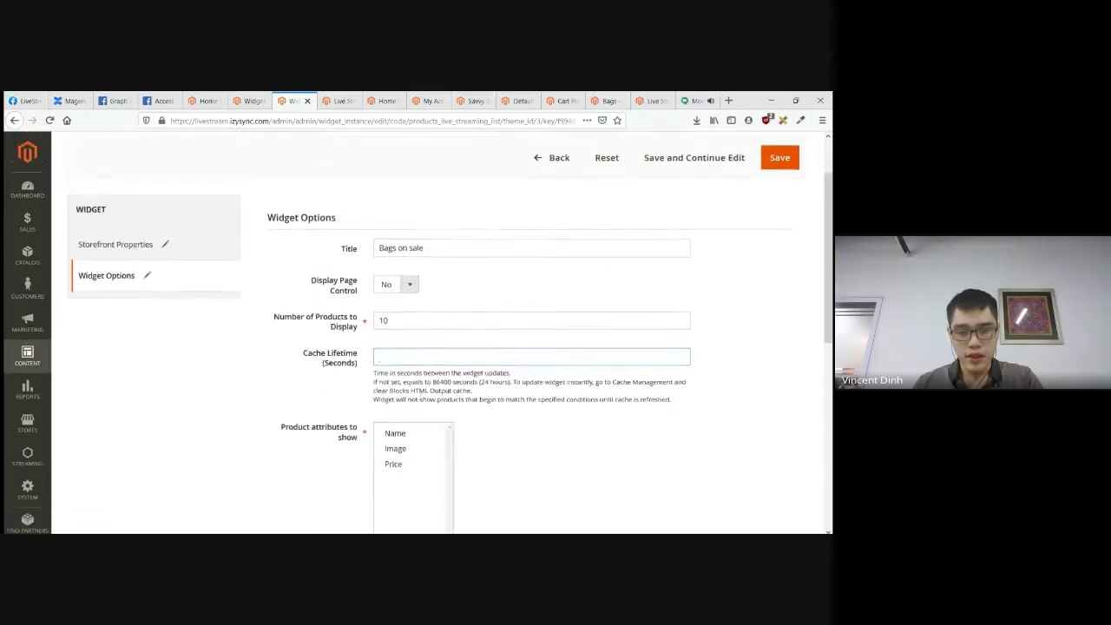
scroll(385, 374, "up", 1)
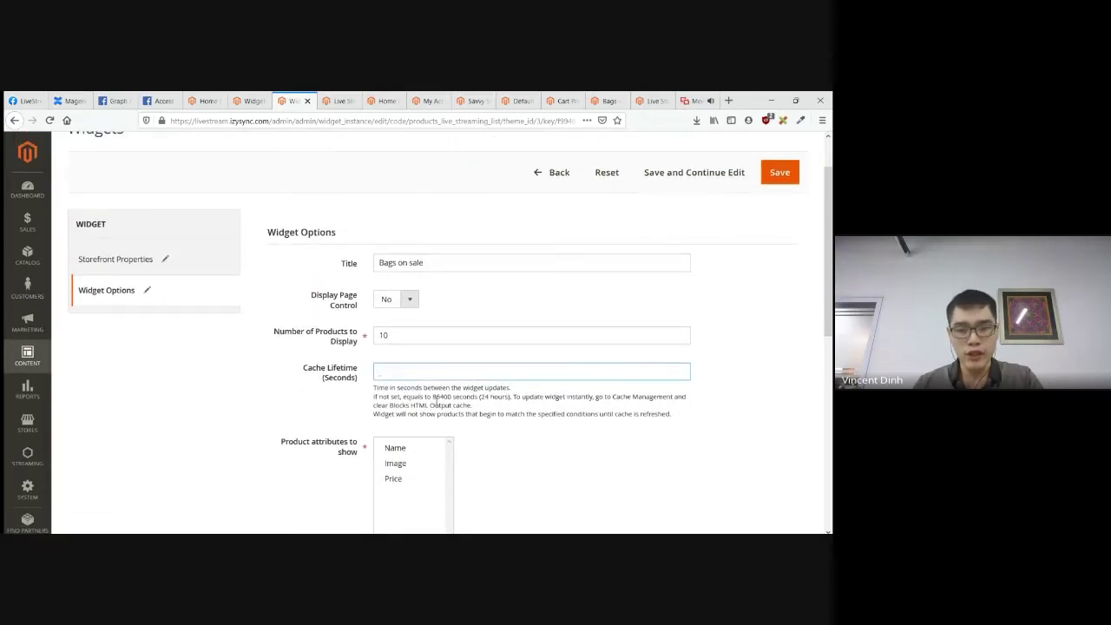
double_click(438, 396)
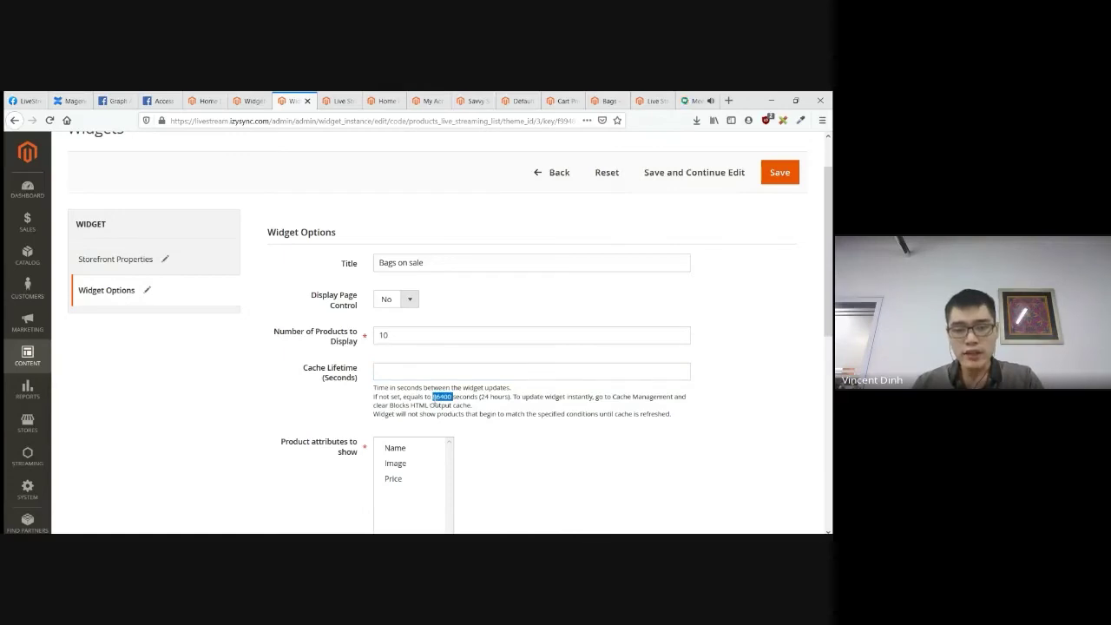
left_click(476, 400)
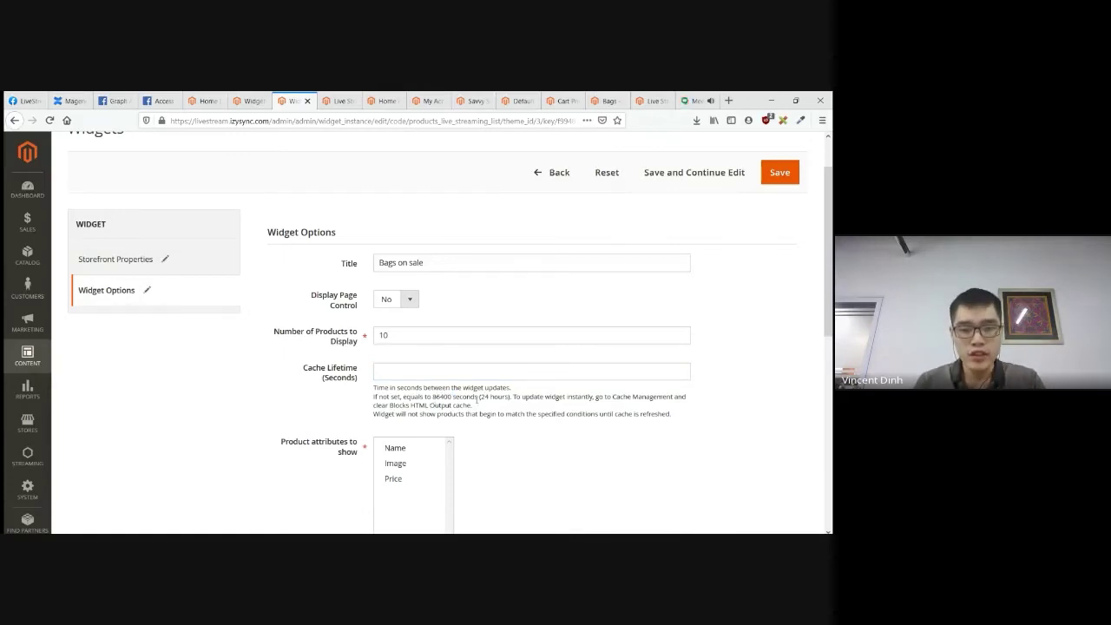
left_click_drag(480, 400, 511, 401)
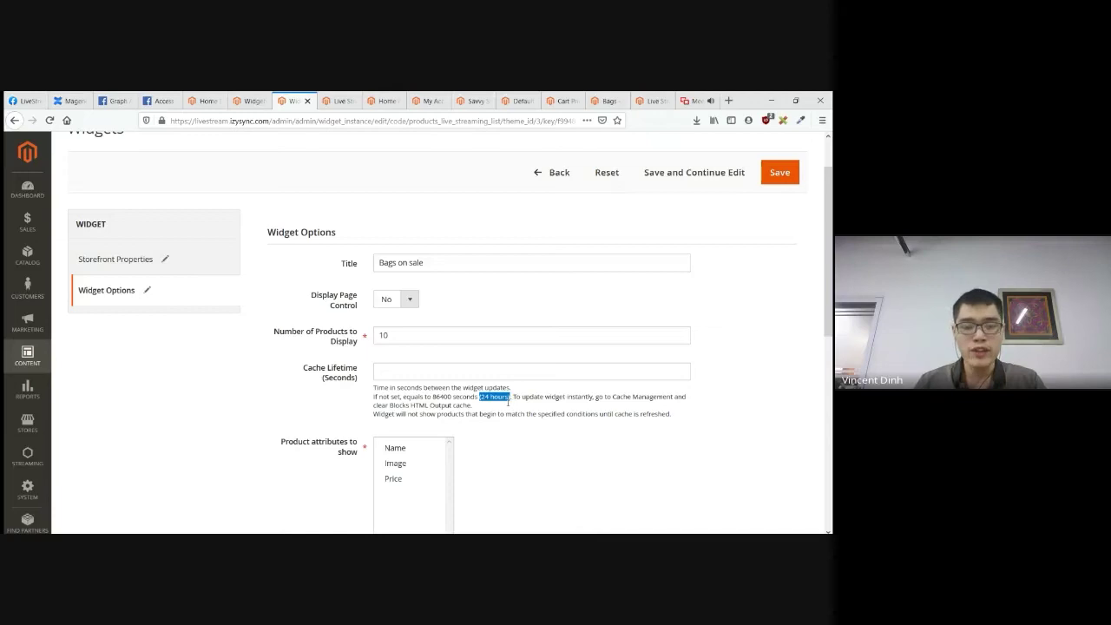
left_click(454, 398)
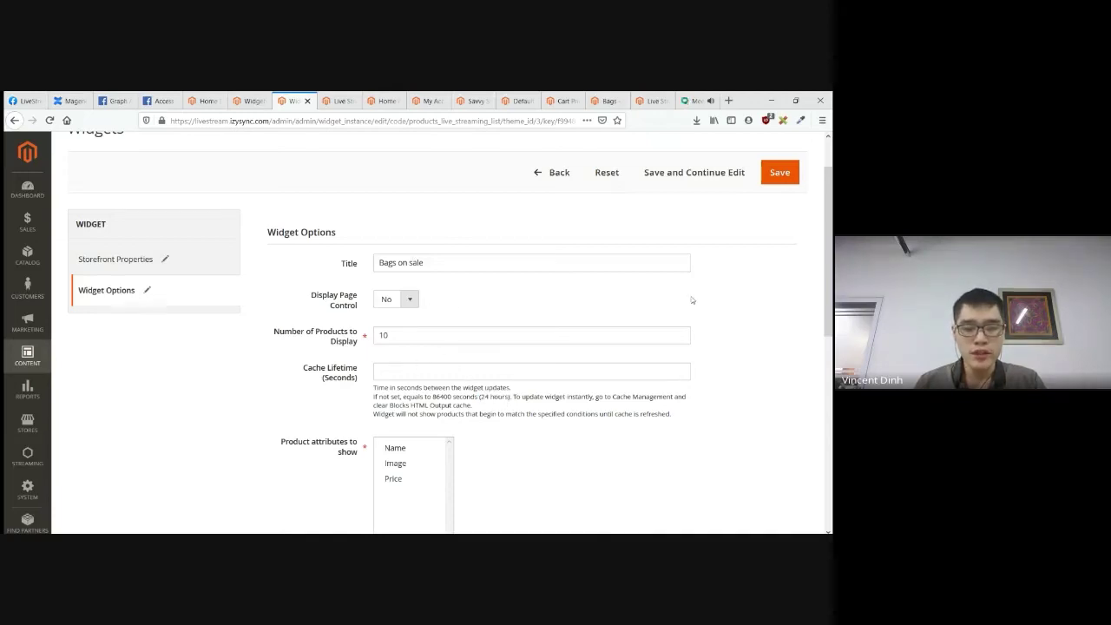
- Select Name, Image and Price as the product attributes to show and Add to Cart as the button to show
scroll(822, 222, "down", 3)
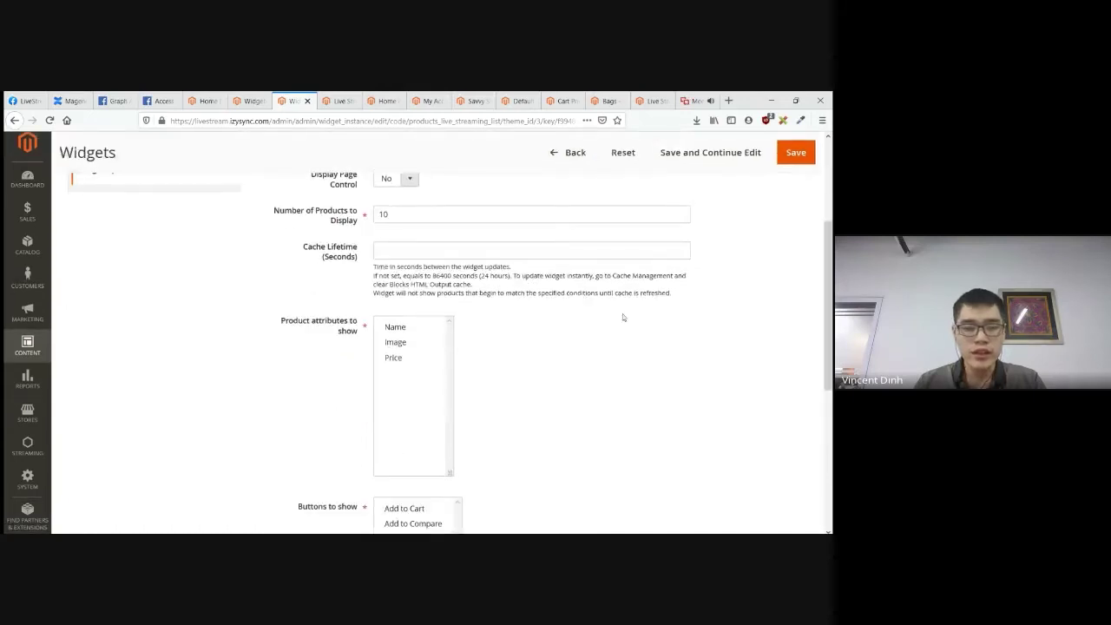
left_click(406, 328)
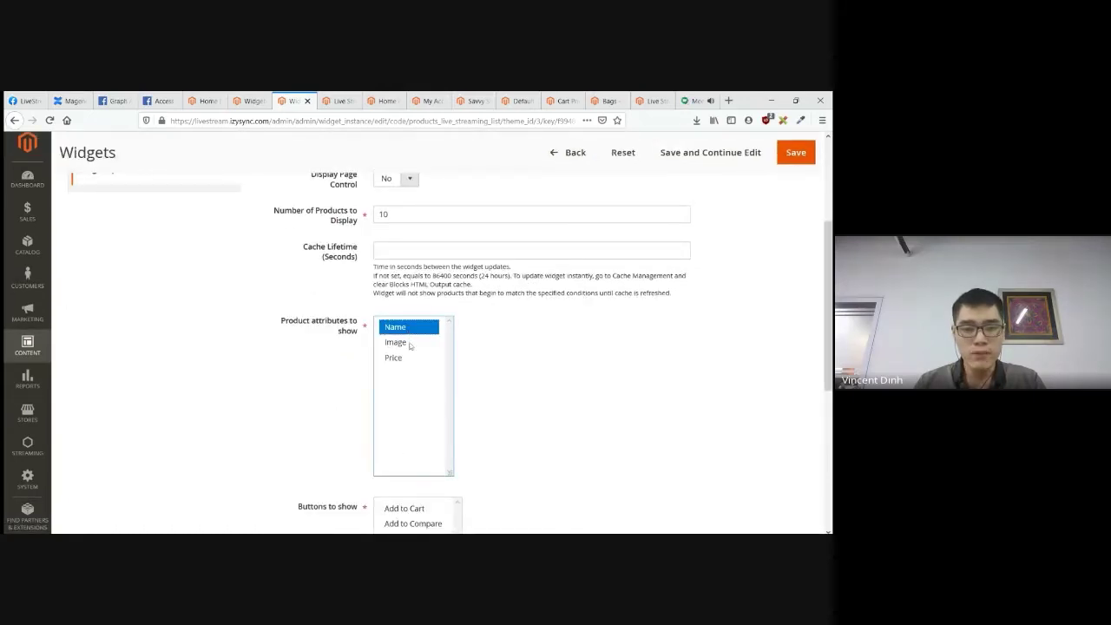
left_click(409, 344, "ctrl")
left_click(410, 359, "ctrl")
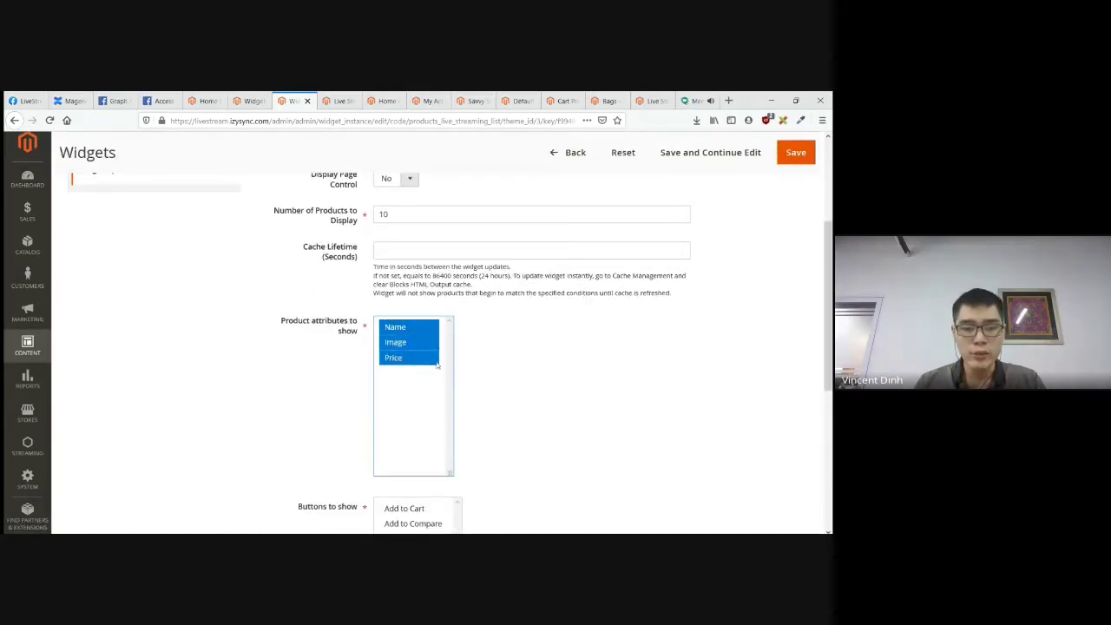
scroll(473, 367, "down", 3)
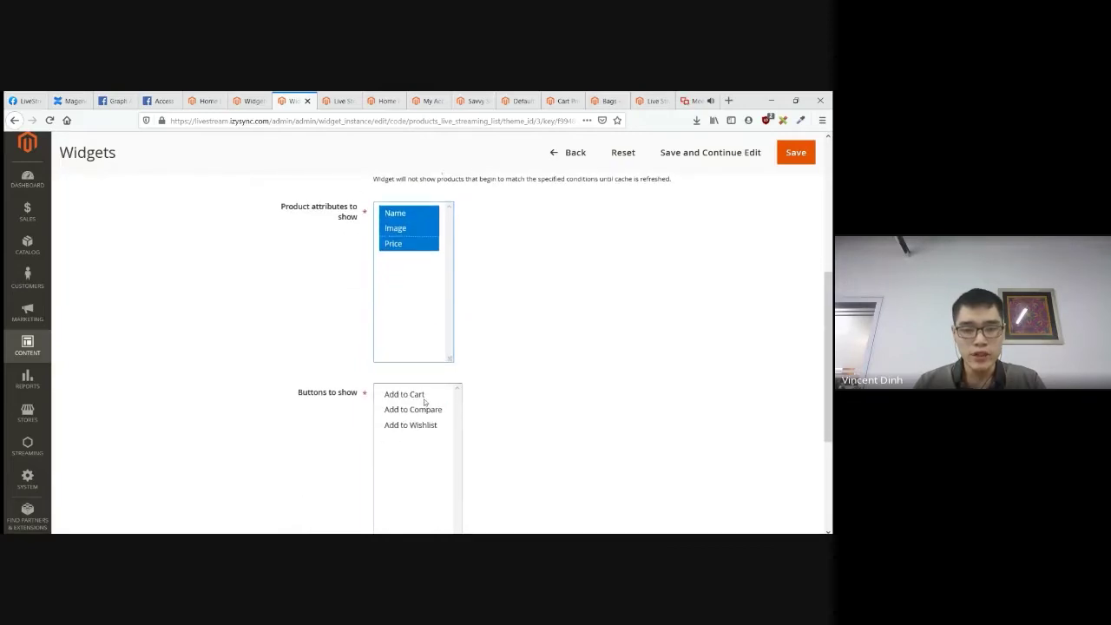
left_click(425, 397)
- Add a widget condition that the category is Bags, found under Gear in the category tree
scroll(665, 359, "down", 3)
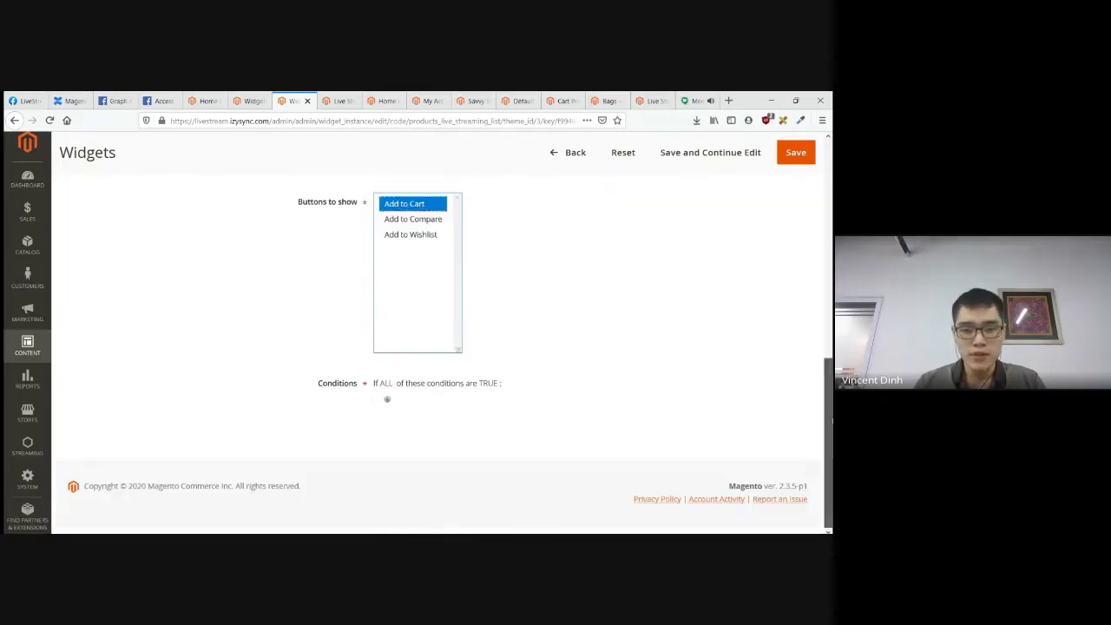
left_click(387, 401)
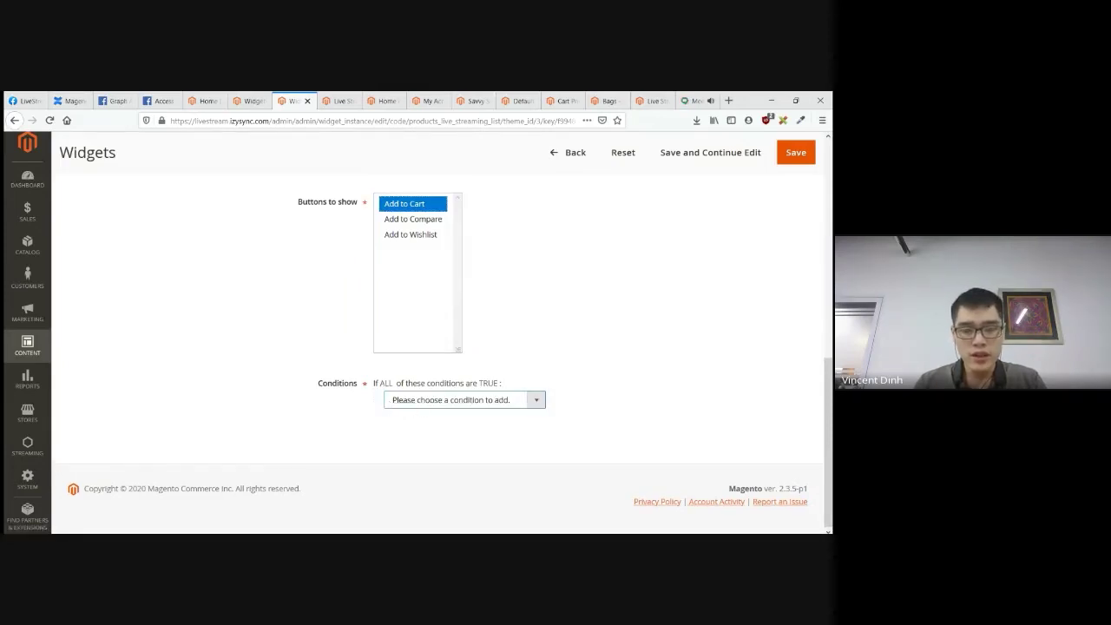
left_click(434, 266)
left_click(429, 399)
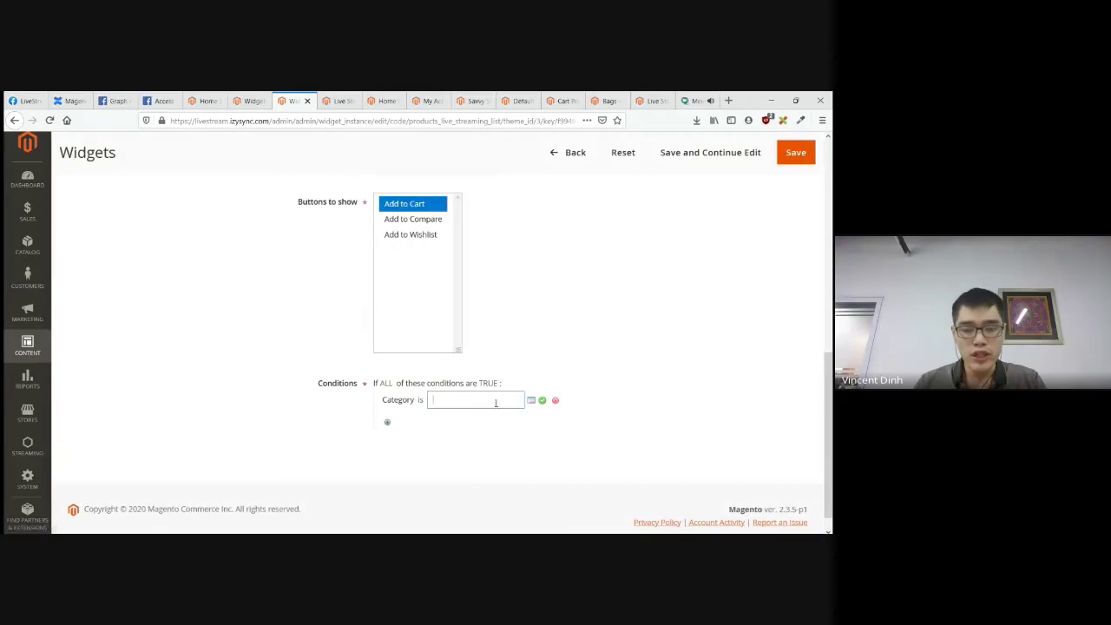
left_click(531, 400)
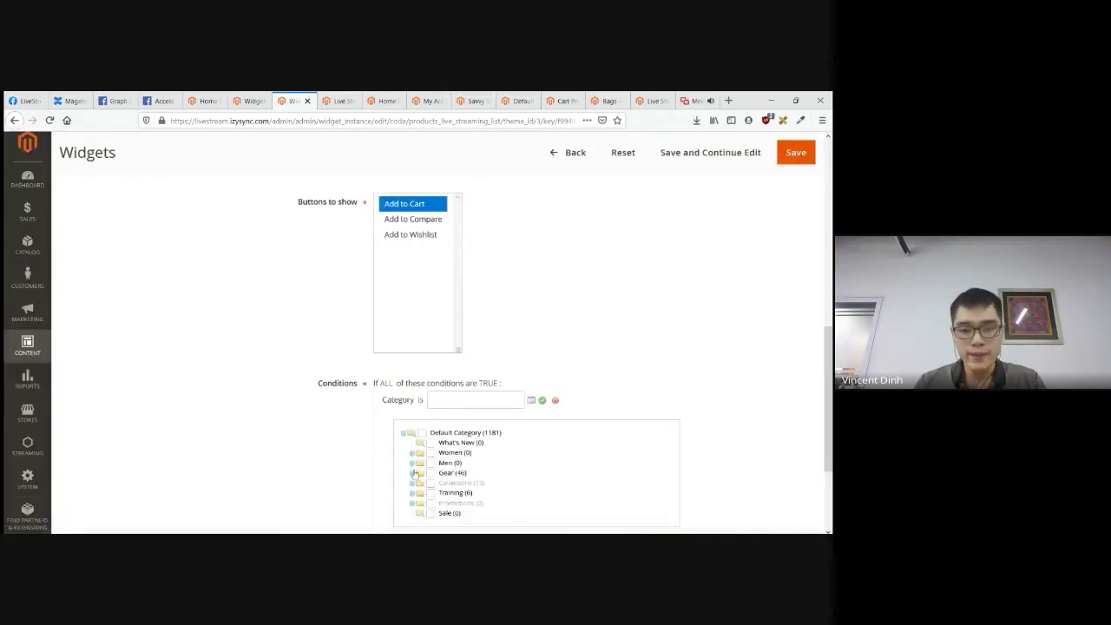
left_click(413, 473)
left_click(439, 482)
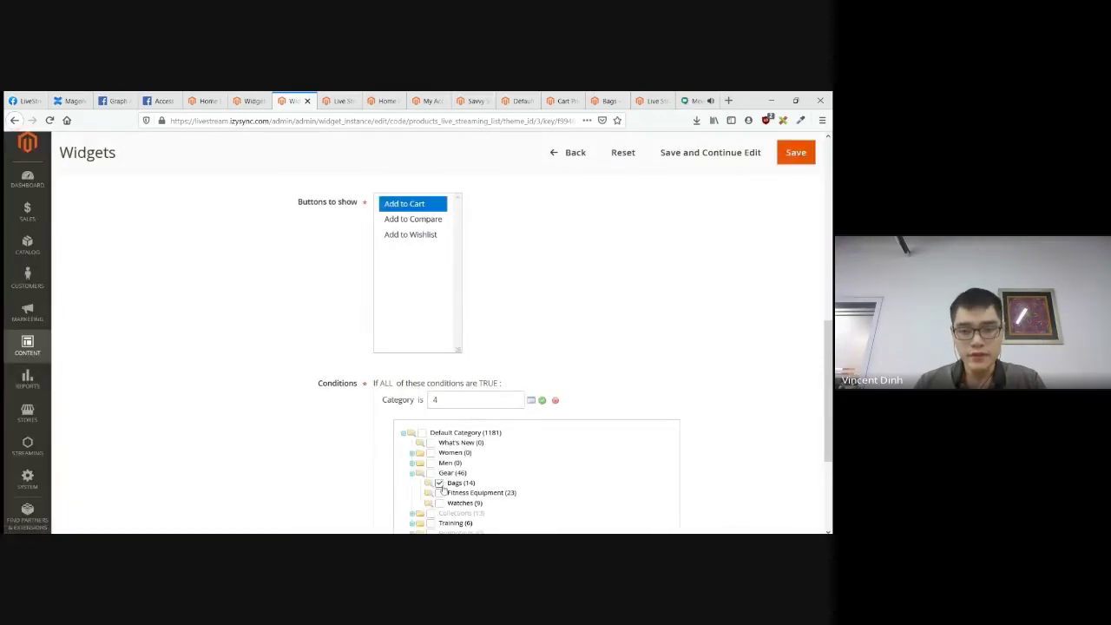
left_click(541, 400)
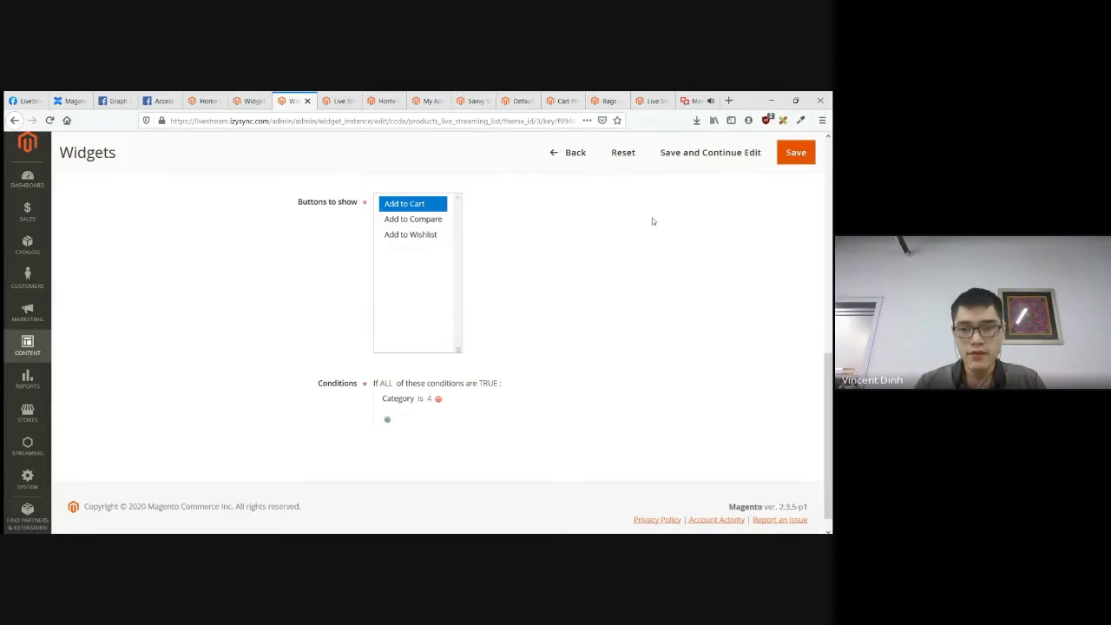
- Save the widget and flush the Magento cache from Cache Management
left_click(796, 161)
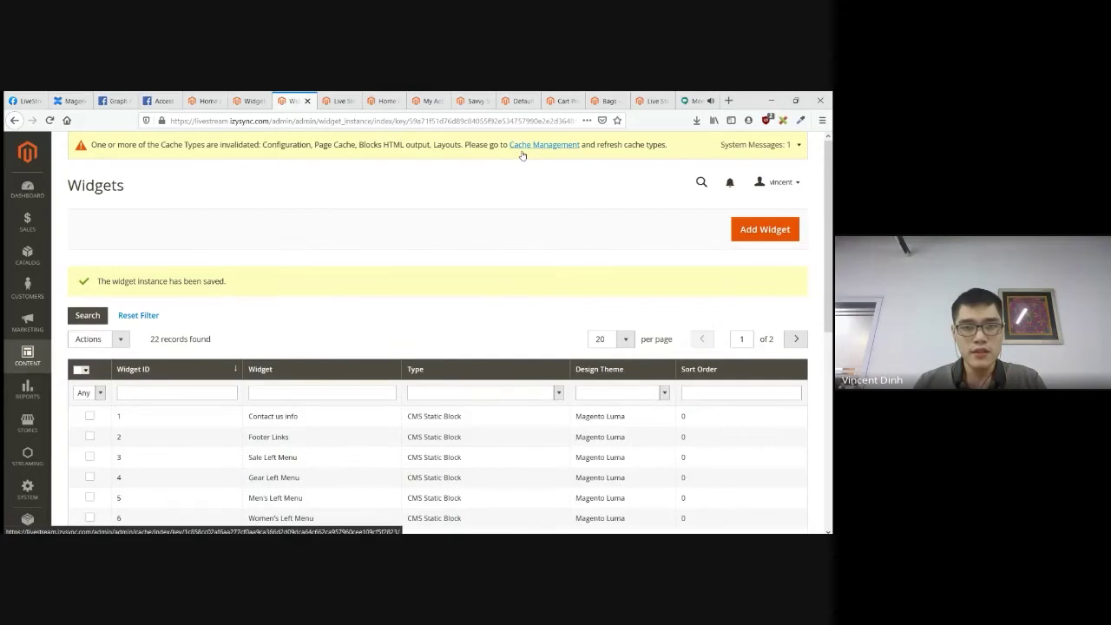
left_click(521, 151)
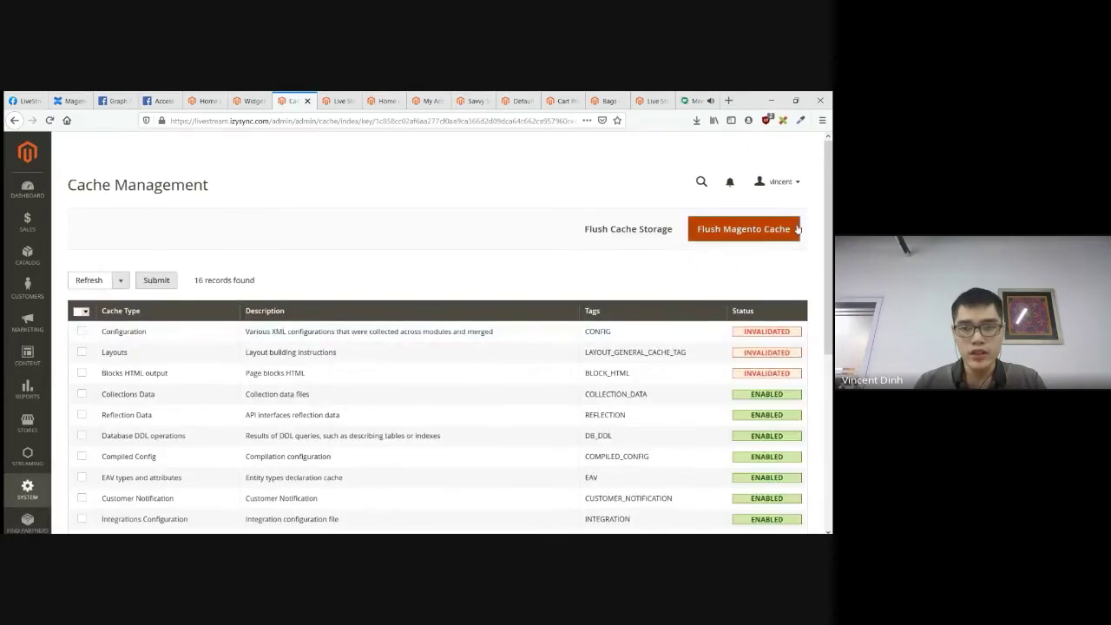
left_click(797, 228)
left_click(520, 232)
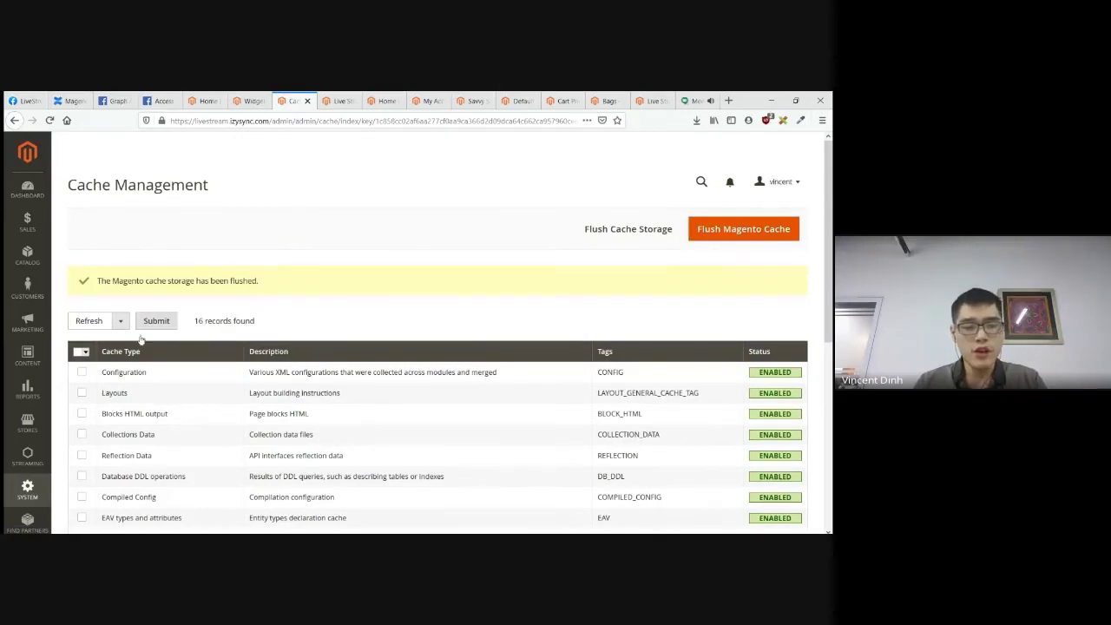
- Create a new streaming session named "Daily streaming" and assign it the "bags for live streaming" product widget
left_click(32, 454)
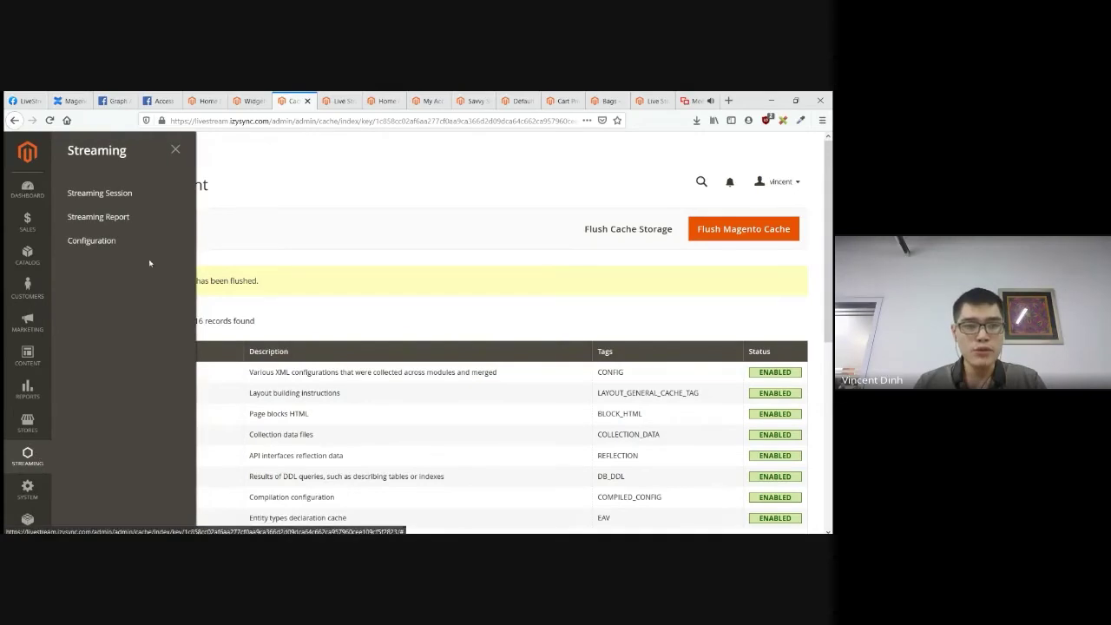
left_click(166, 192)
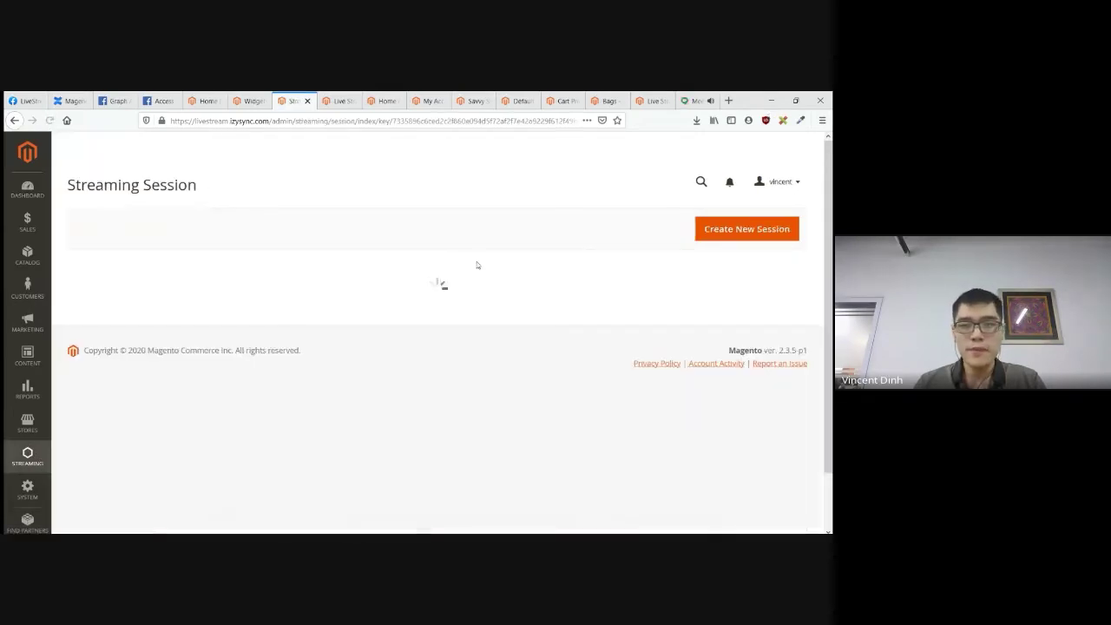
left_click(724, 236)
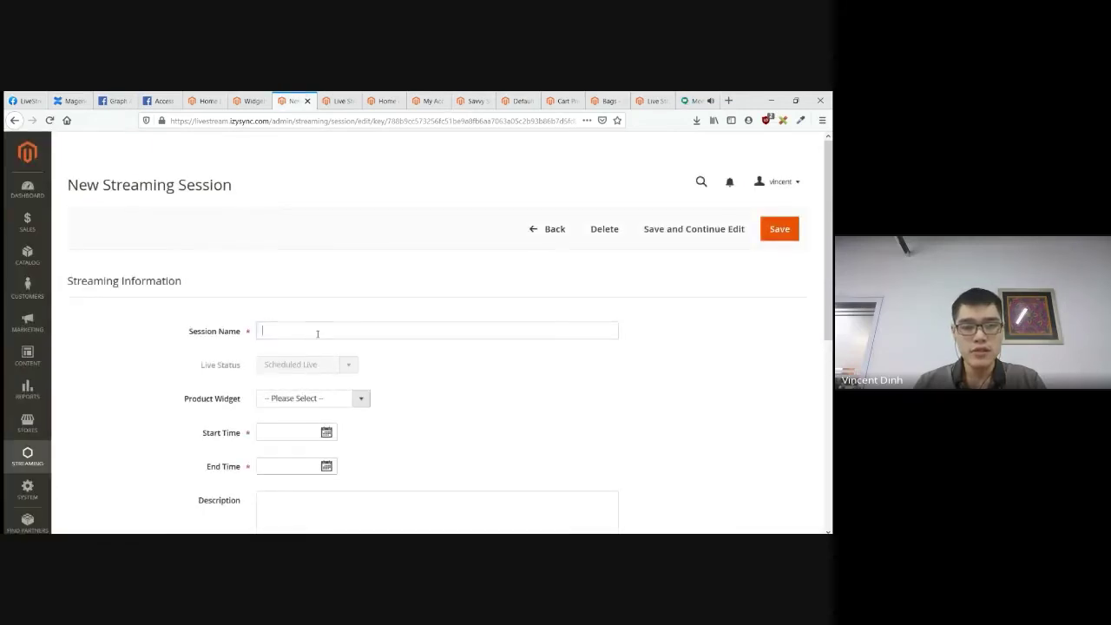
type("Dail")
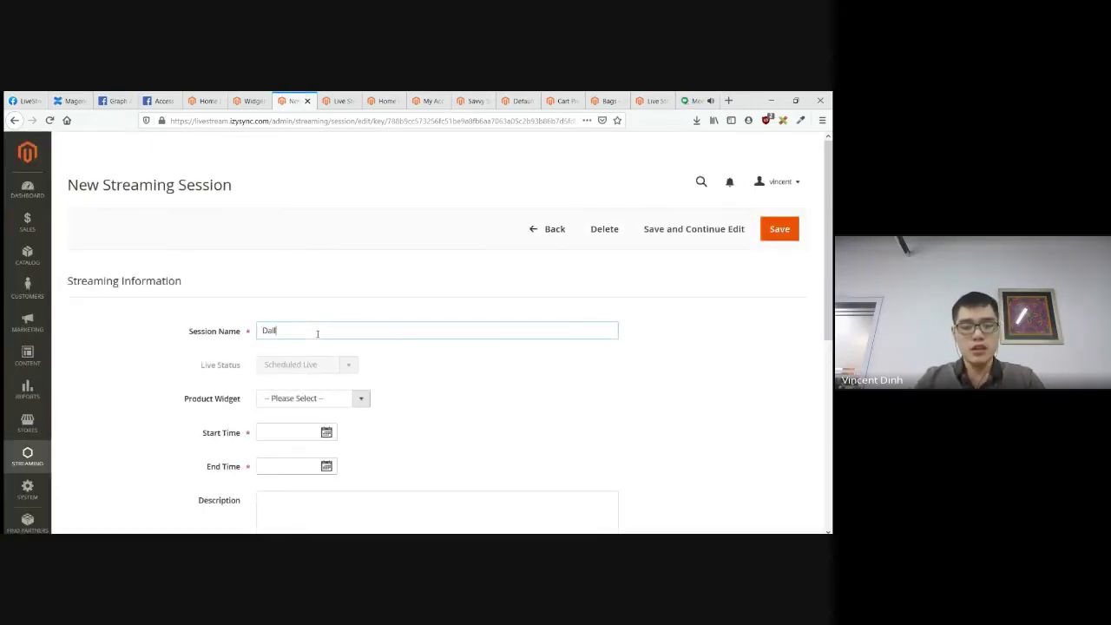
type("y st")
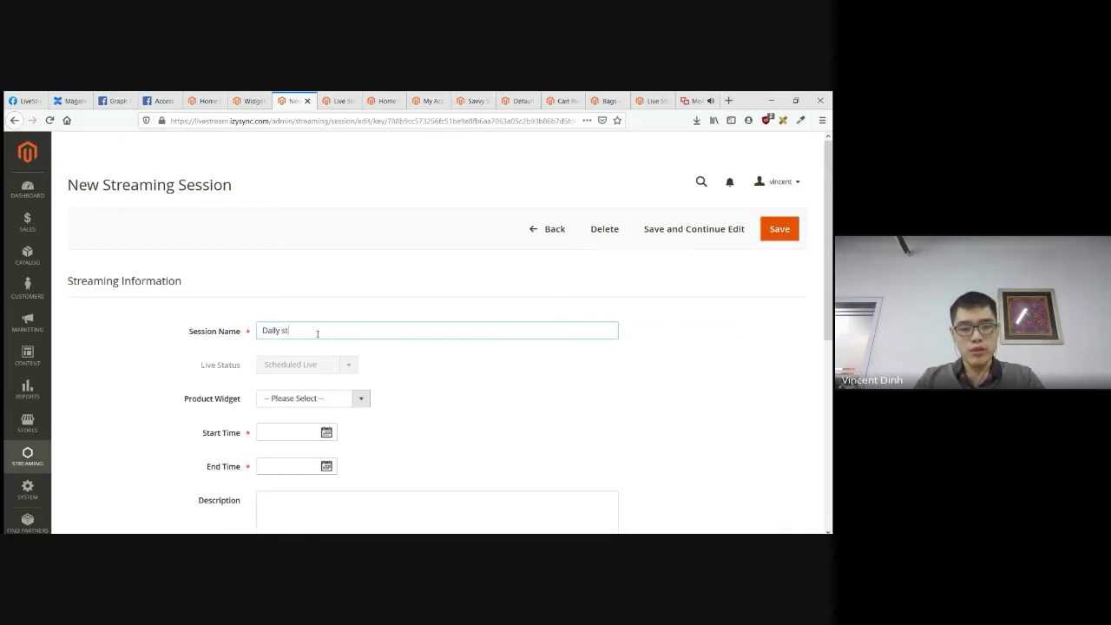
type("reaming")
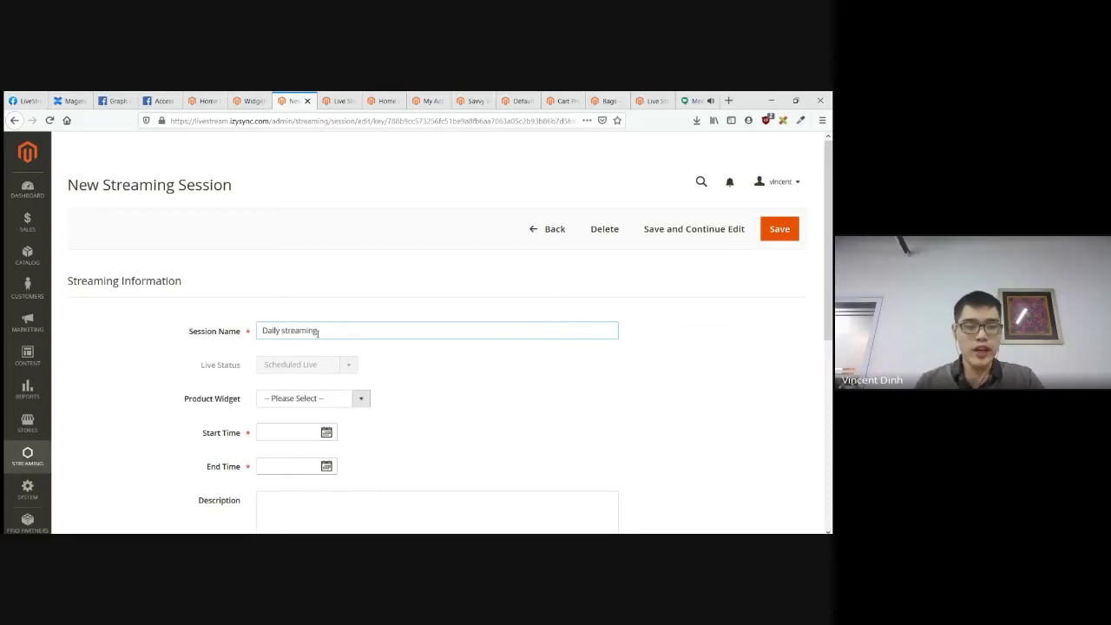
left_click(322, 404)
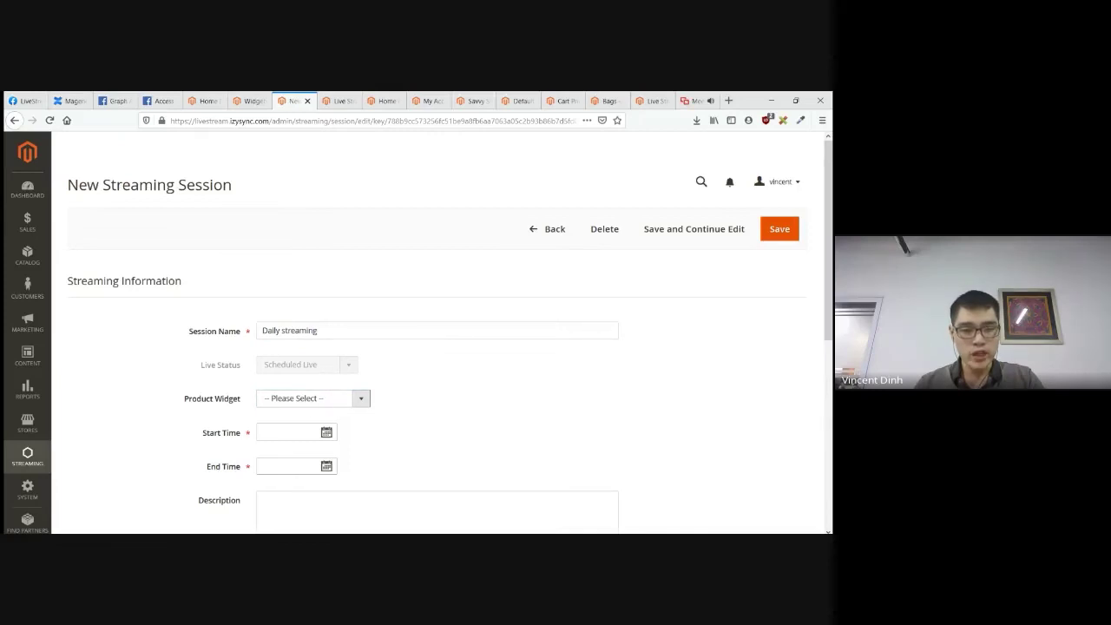
left_click(315, 466)
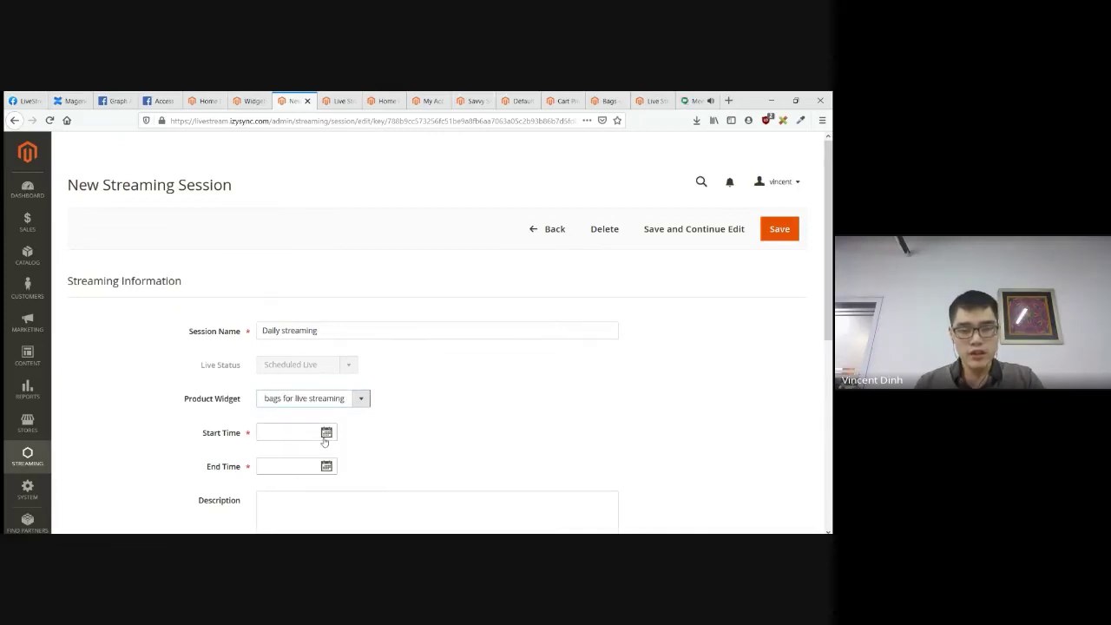
- Schedule the session on October 1, 2020, with start time 15:23:00 and end time 15:33:00
left_click(325, 436)
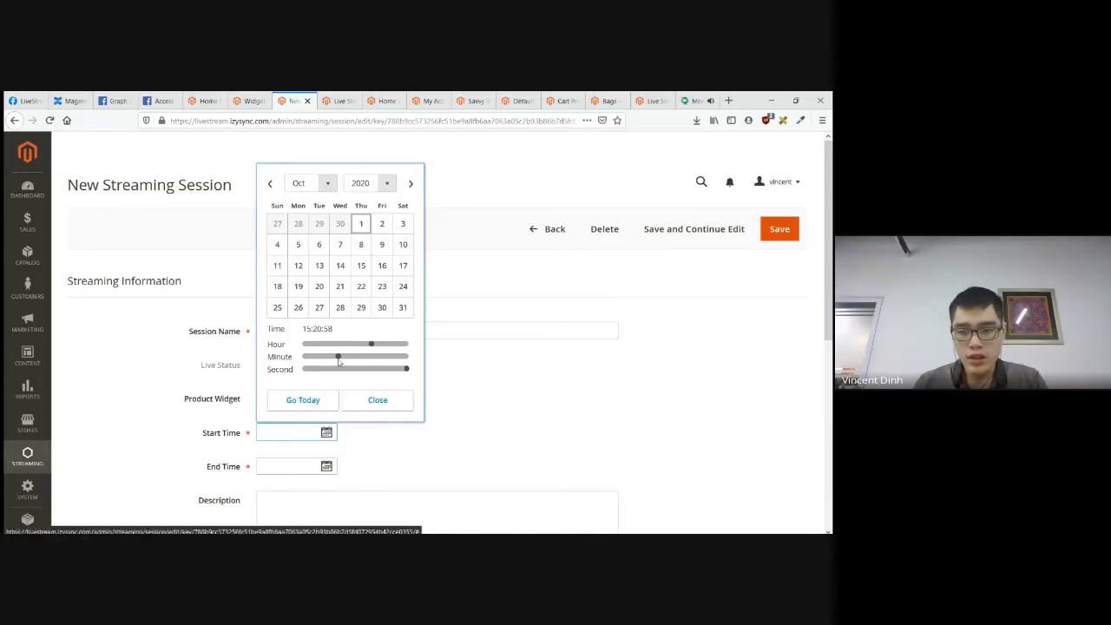
left_click(339, 358)
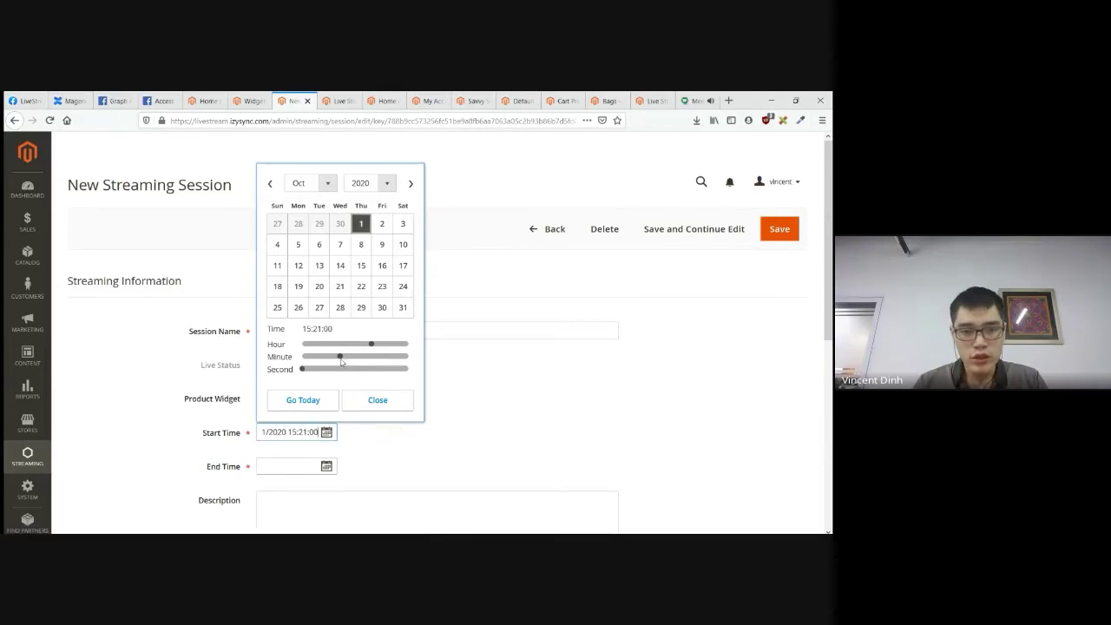
left_click(344, 356)
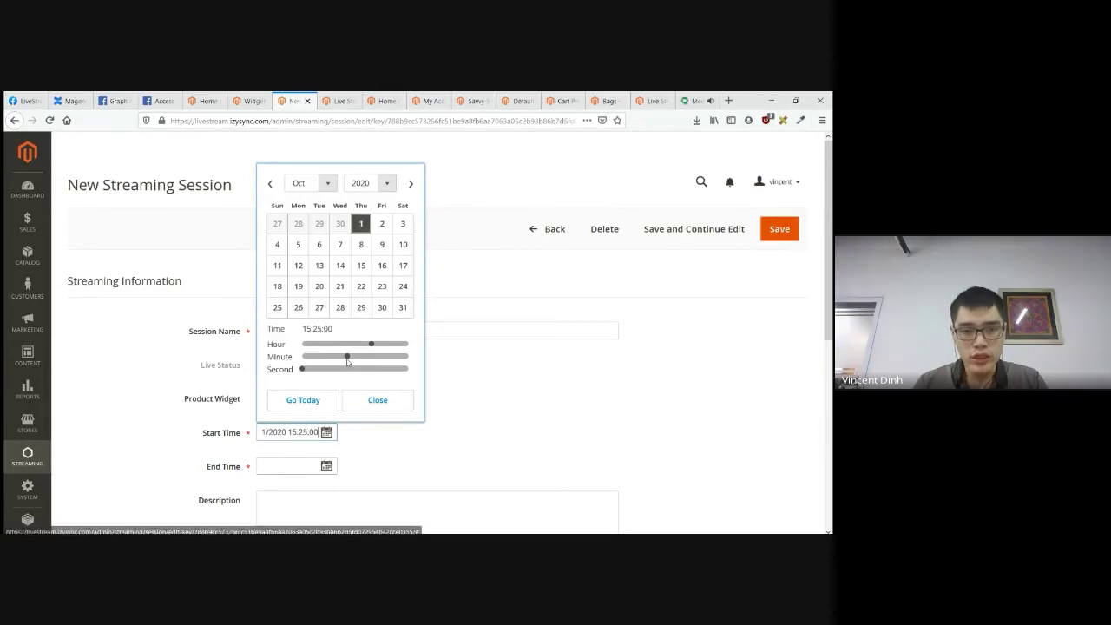
left_click(455, 398)
left_click(326, 466)
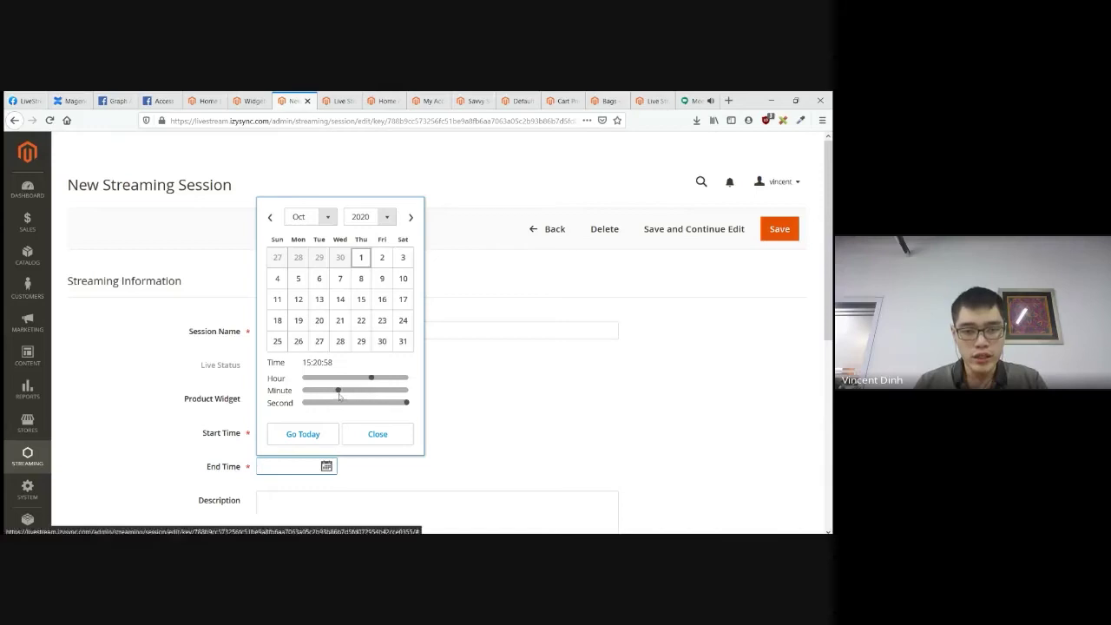
left_click_drag(339, 396, 362, 394)
left_click(441, 387)
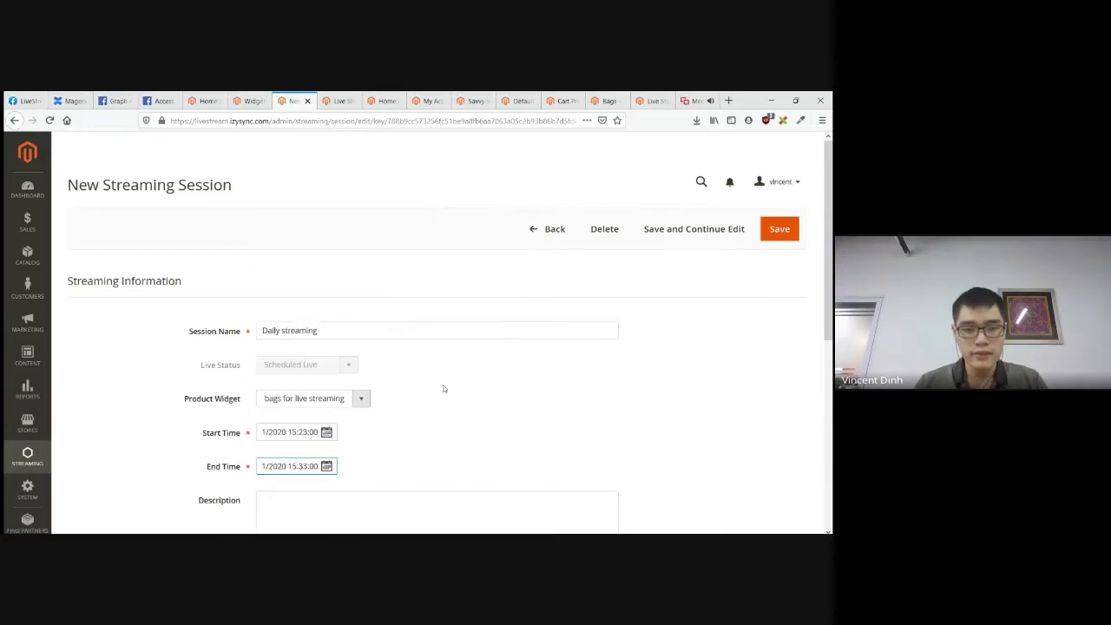
- Under Coupon Code, choose "Daily Streaming Discount" as the session's shopping cart price rule
scroll(425, 414, "down", 5)
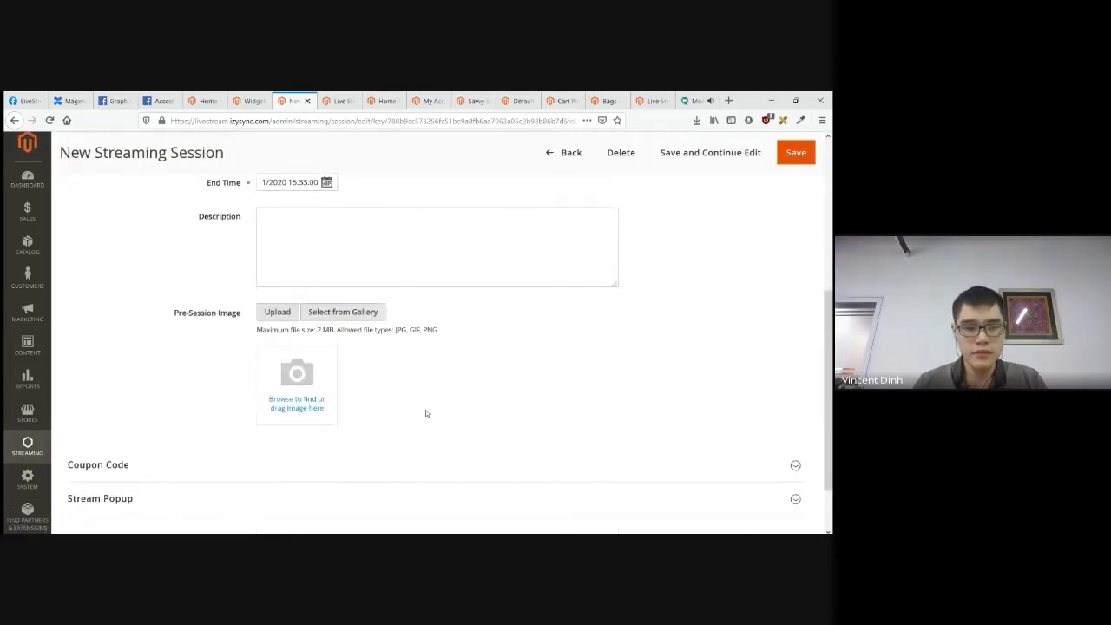
left_click(197, 473)
scroll(200, 461, "down", 3)
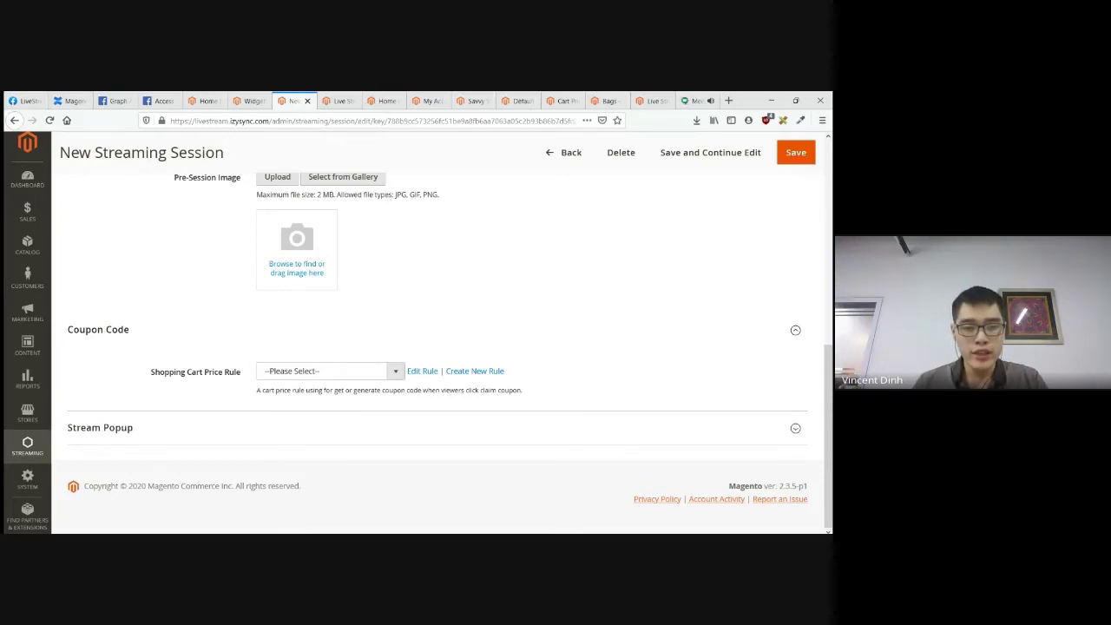
left_click(356, 421)
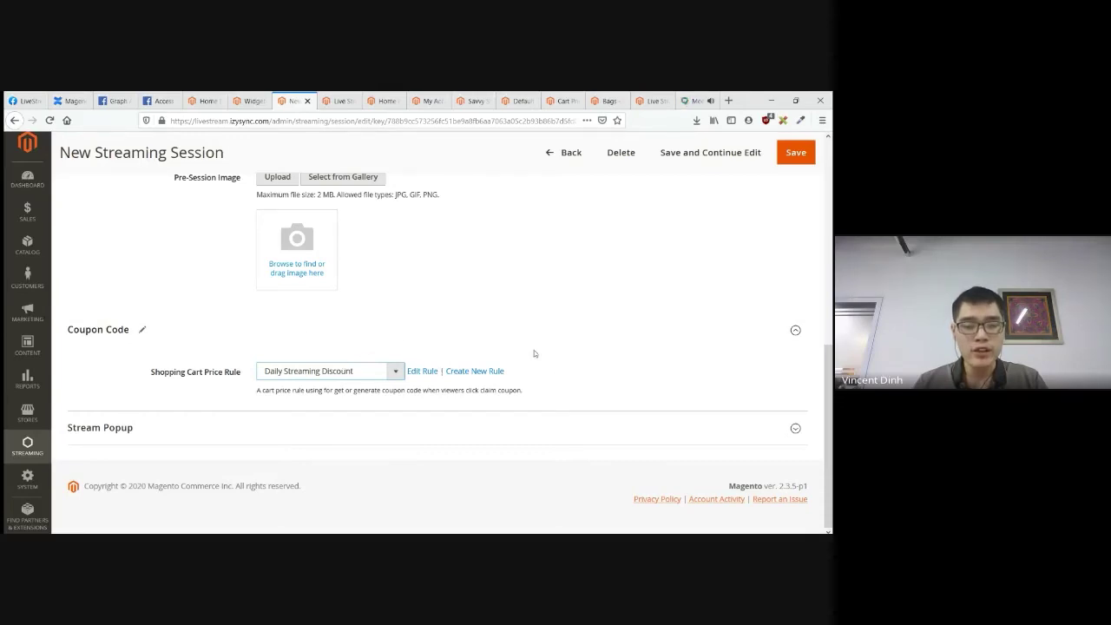
- In the Stream Popup settings, enable Subscribe and Notification and add one record to each
left_click(173, 434)
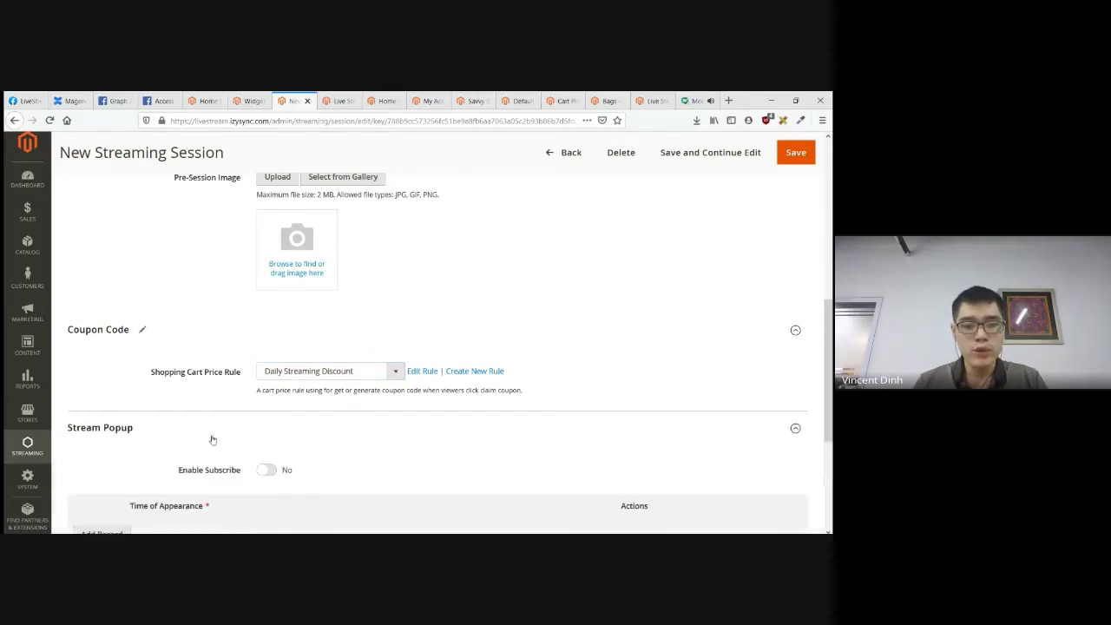
scroll(217, 442, "down", 5)
left_click(266, 243)
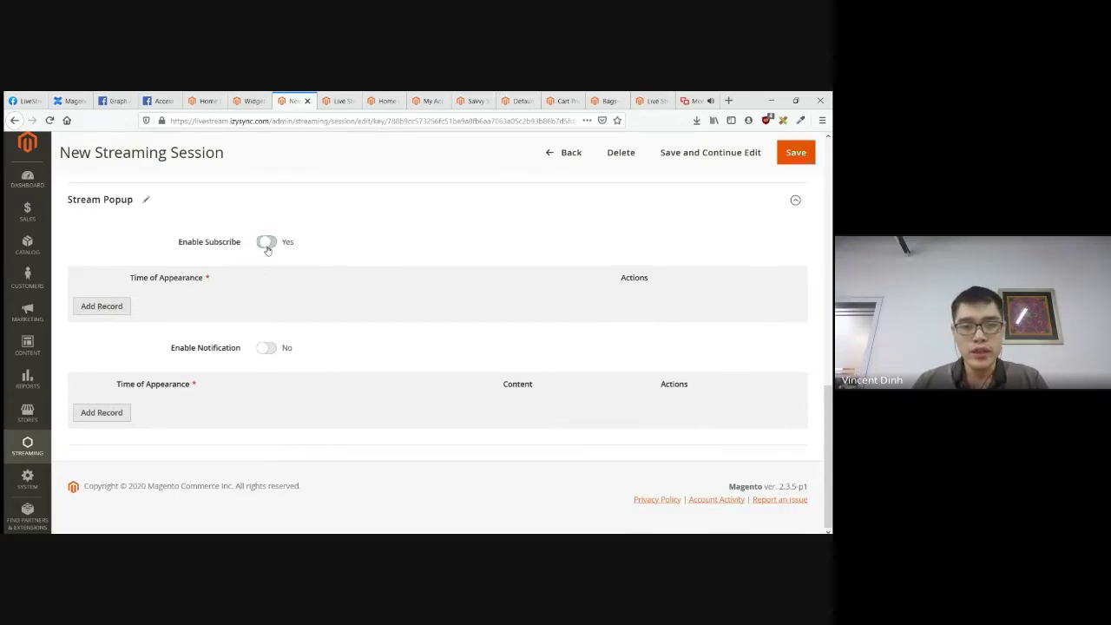
left_click(267, 348)
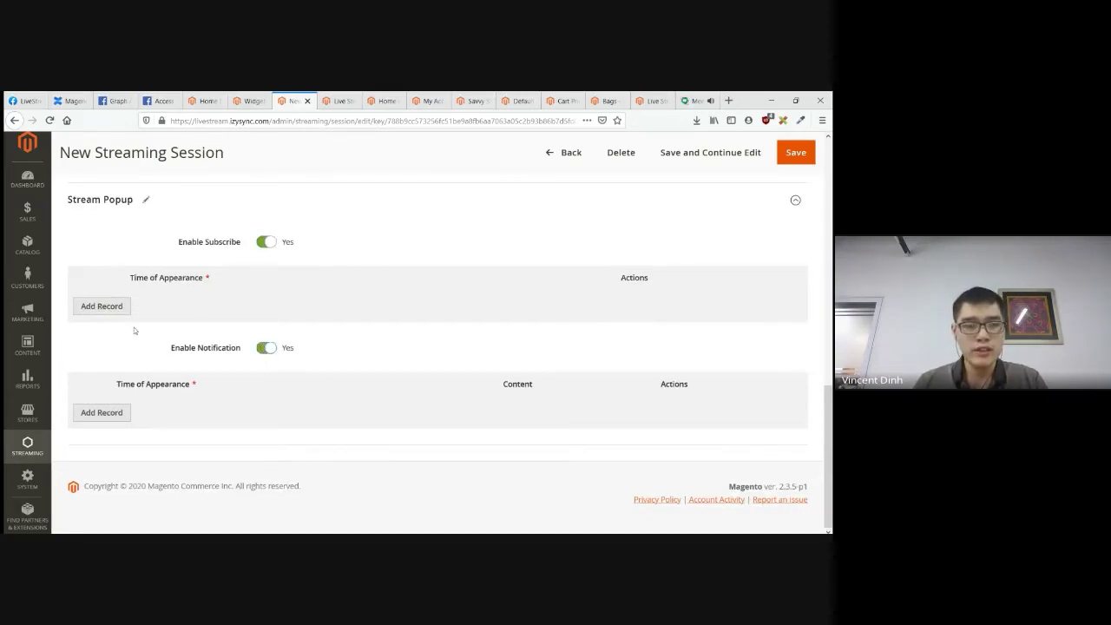
left_click(101, 307)
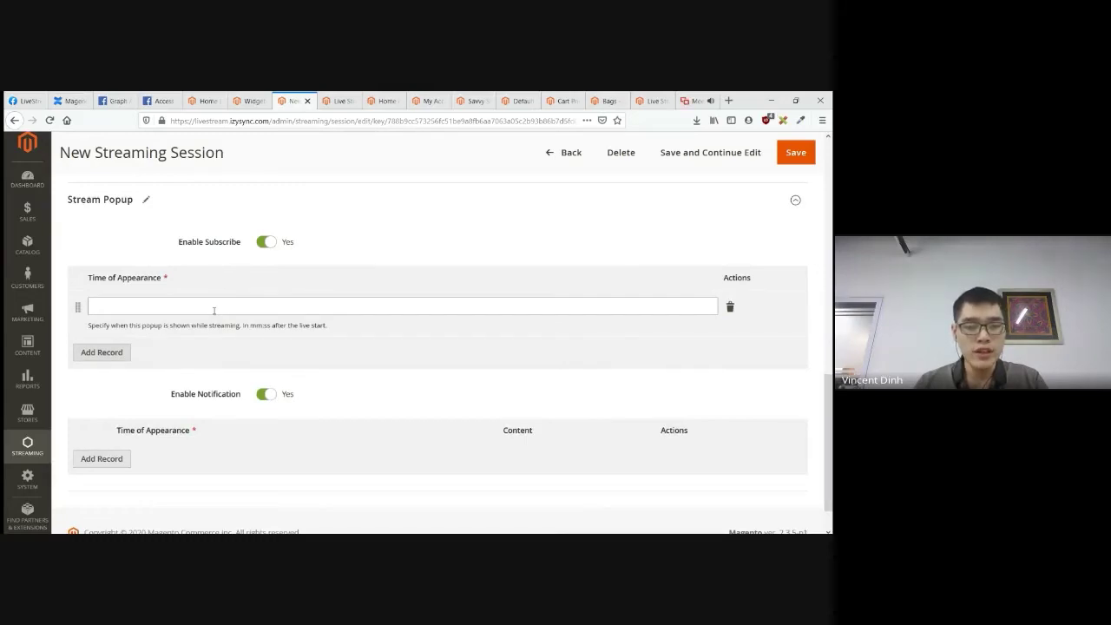
left_click(115, 460)
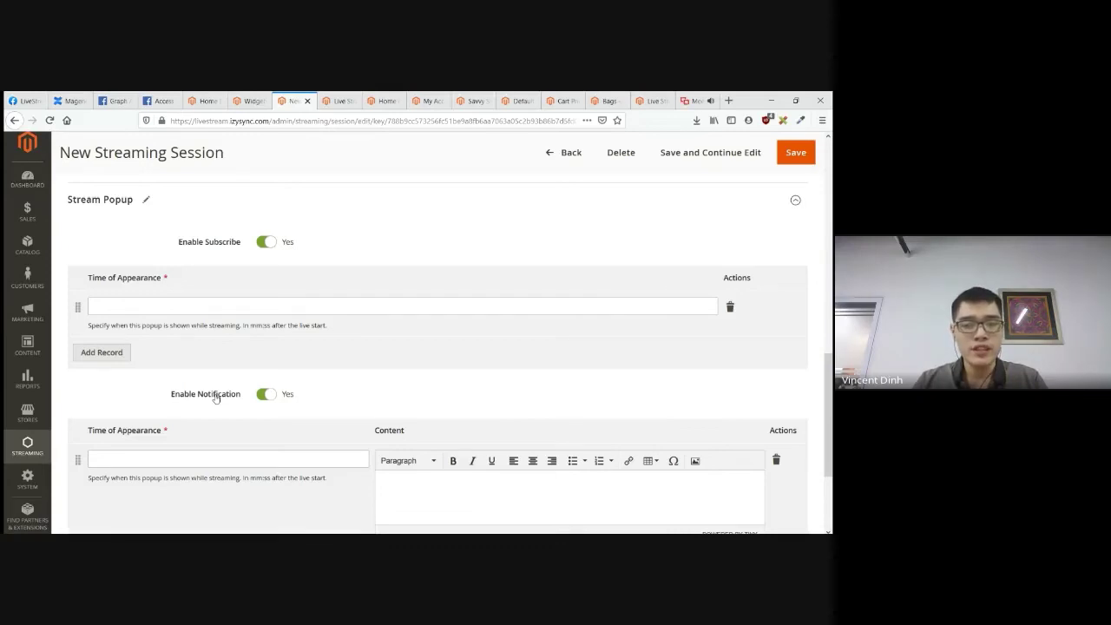
- Set the Notification popup's time of appearance to 03:00 and its content to "Check our products below"
scroll(217, 399, "down", 3)
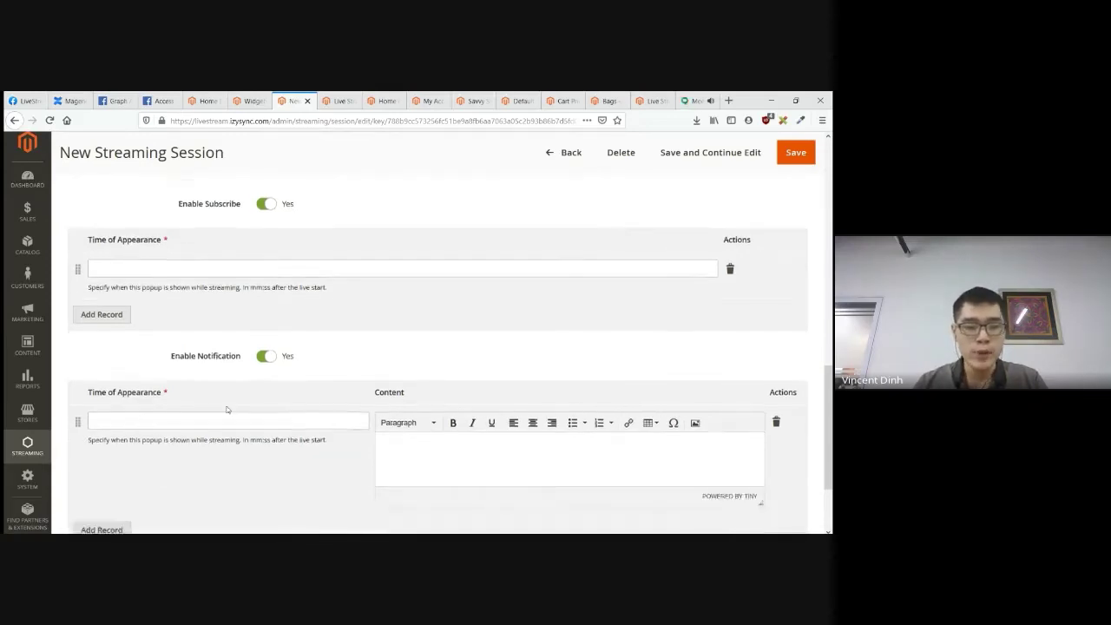
left_click(210, 346)
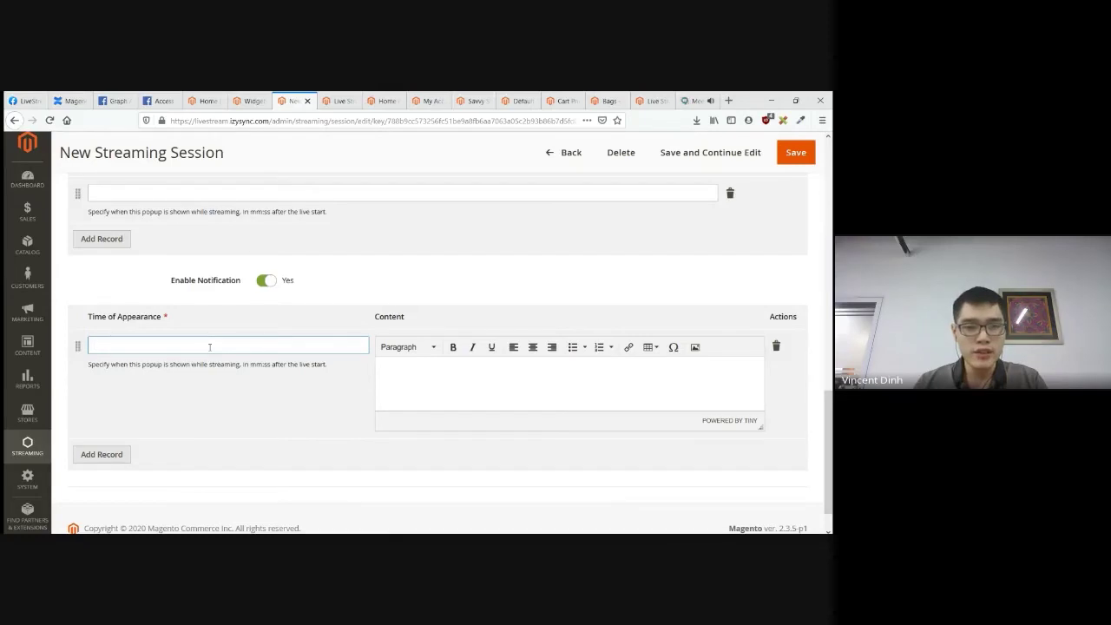
scroll(245, 309, "up", 3)
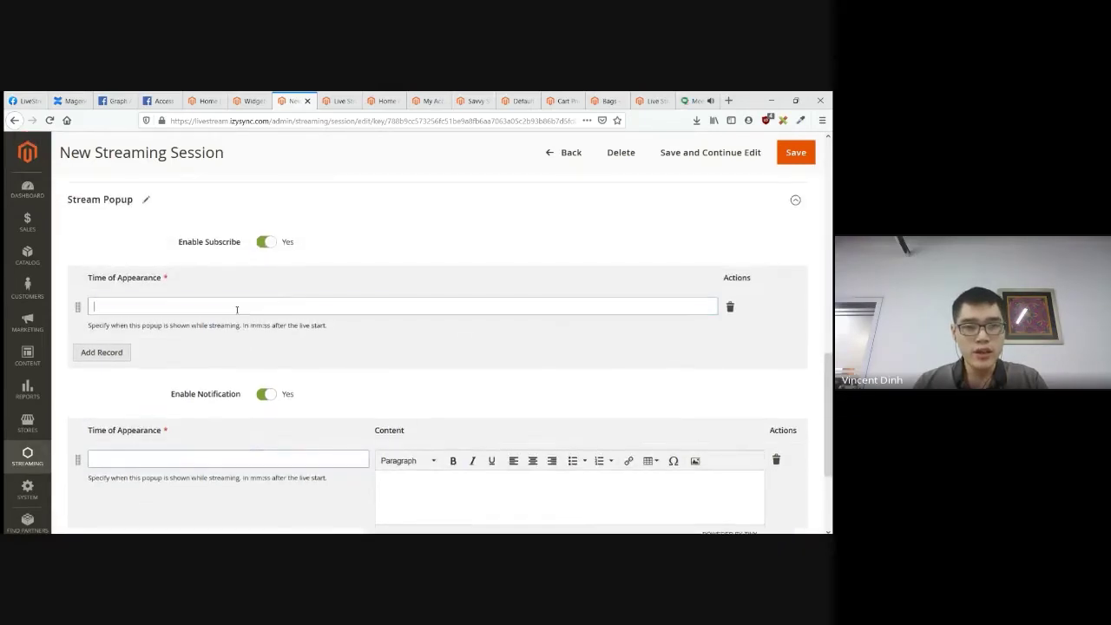
left_click(156, 463)
type("3")
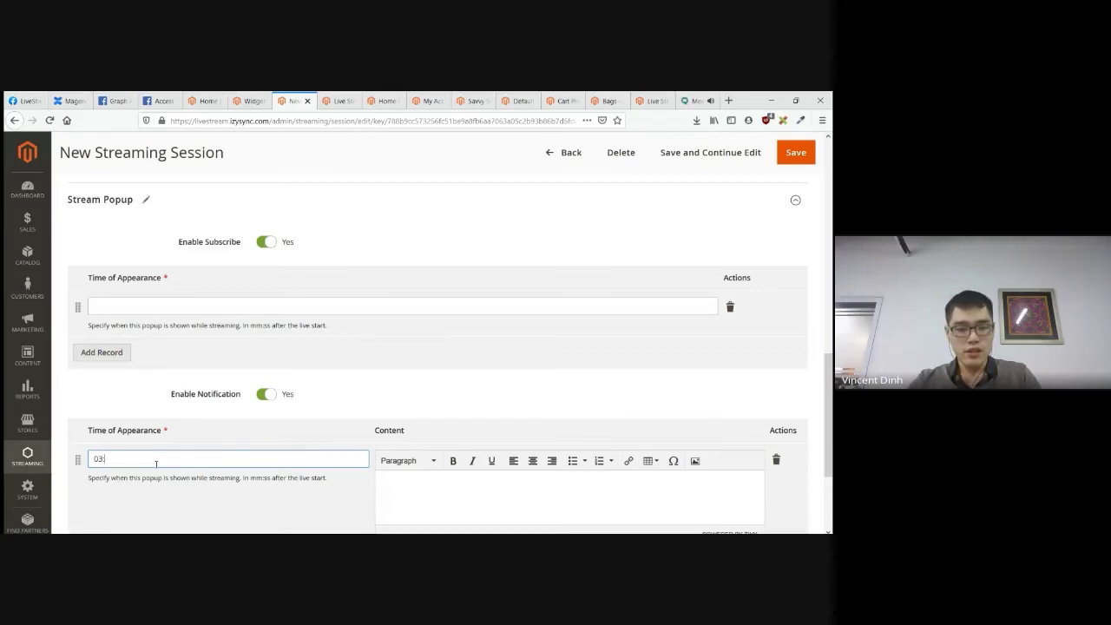
type(":00")
left_click(422, 501)
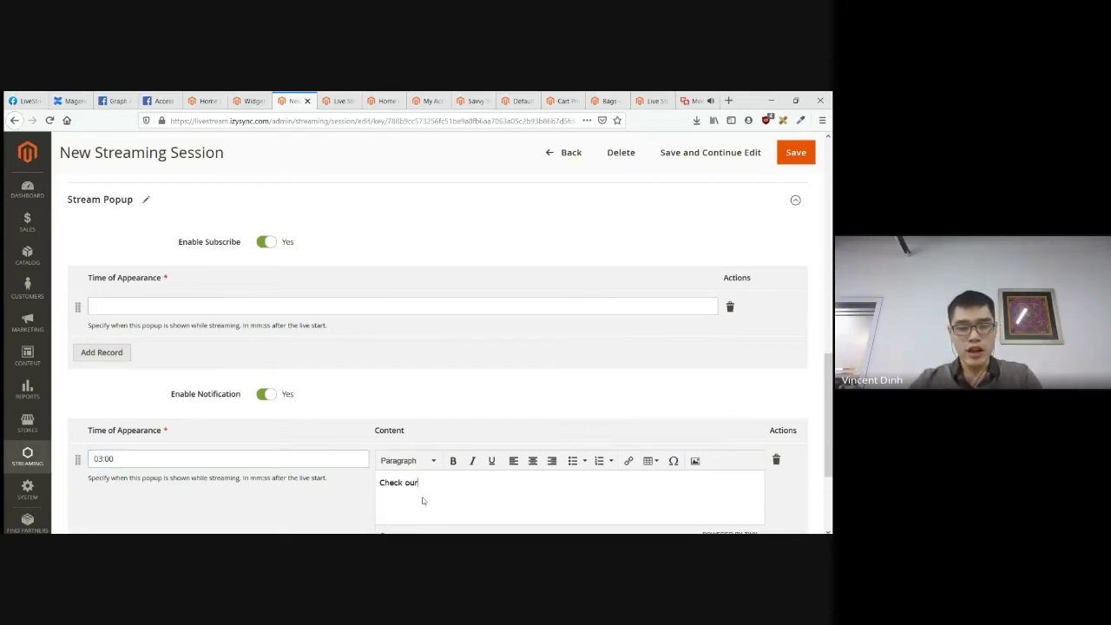
type("Check our products ")
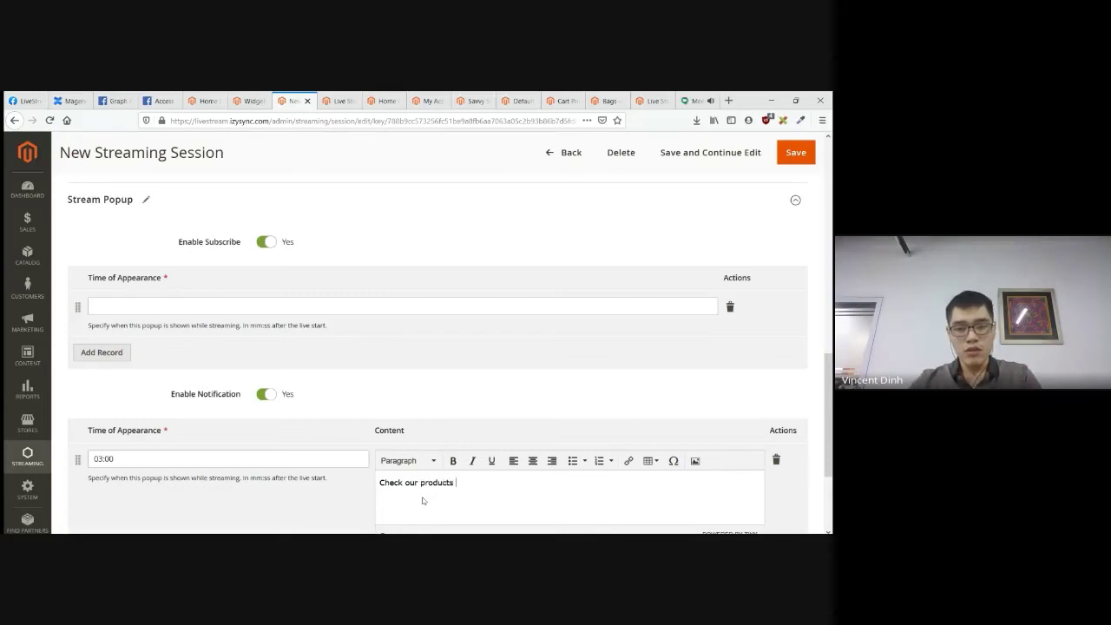
type("below")
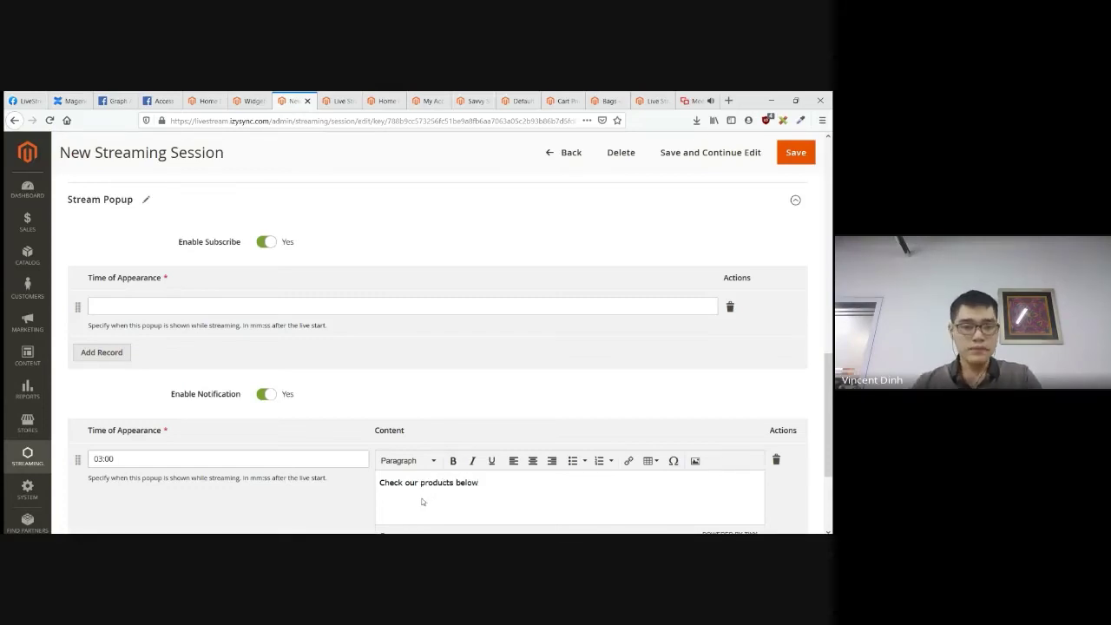
left_click(101, 352)
left_click(730, 353)
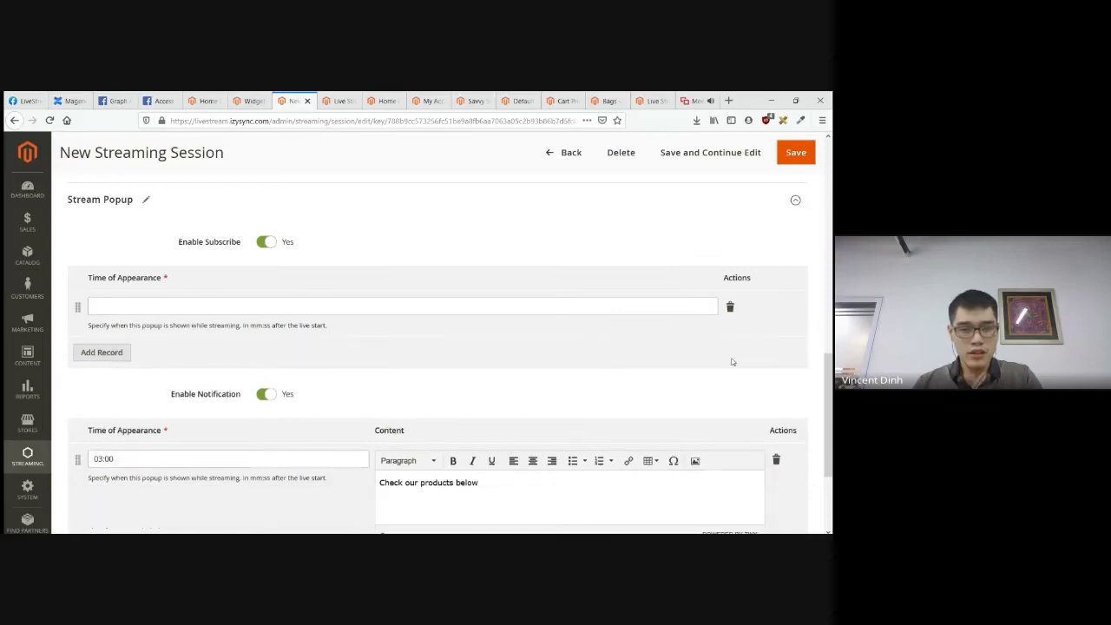
- Set the Subscribe popup's time of appearance to 04:00 and save the streaming session
scroll(488, 368, "down", 1)
scroll(488, 368, "down", 2)
scroll(489, 368, "up", 1)
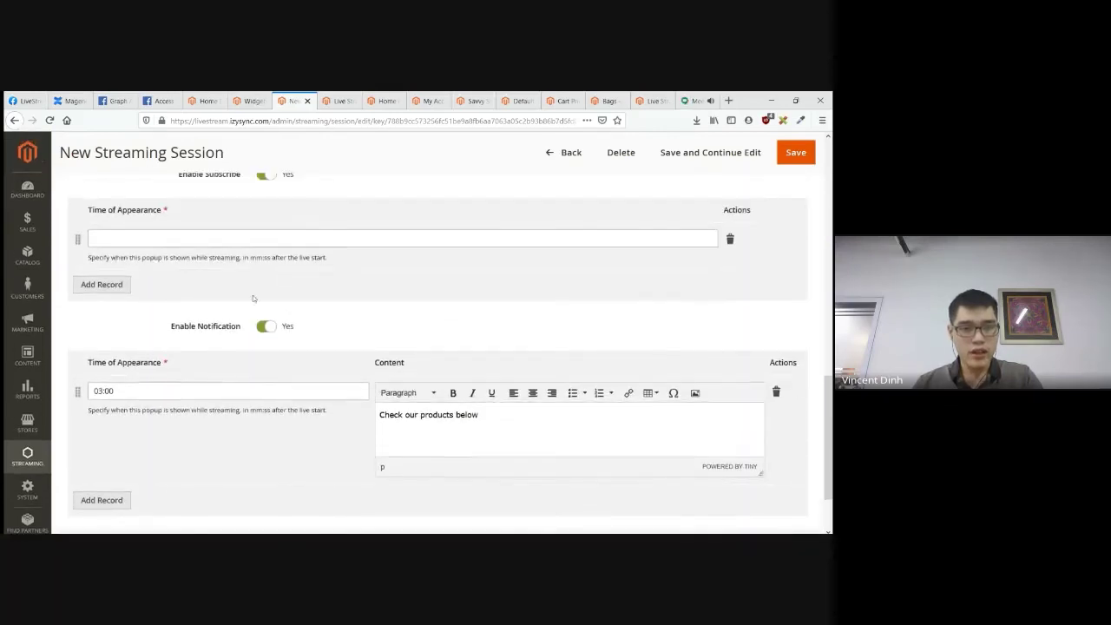
left_click(272, 249)
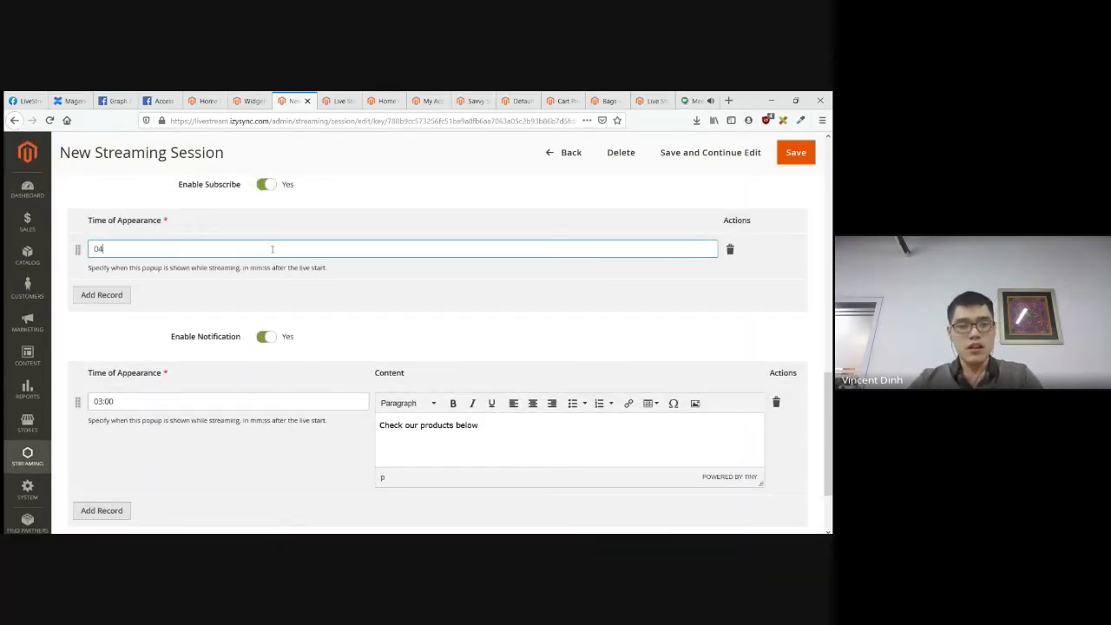
type("04:00")
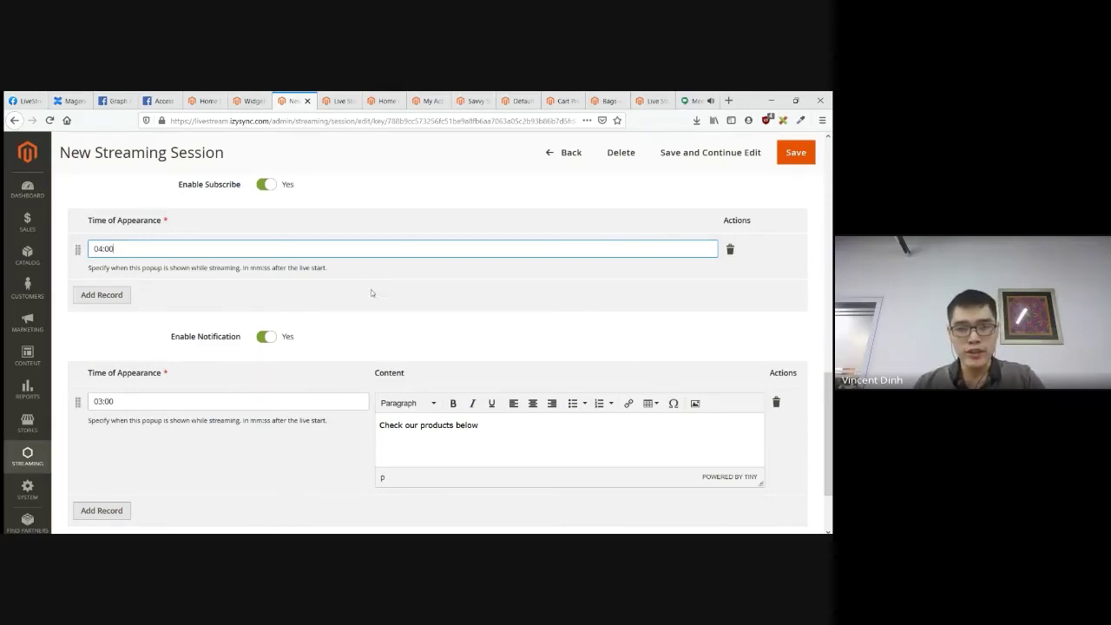
scroll(434, 304, "up", 3)
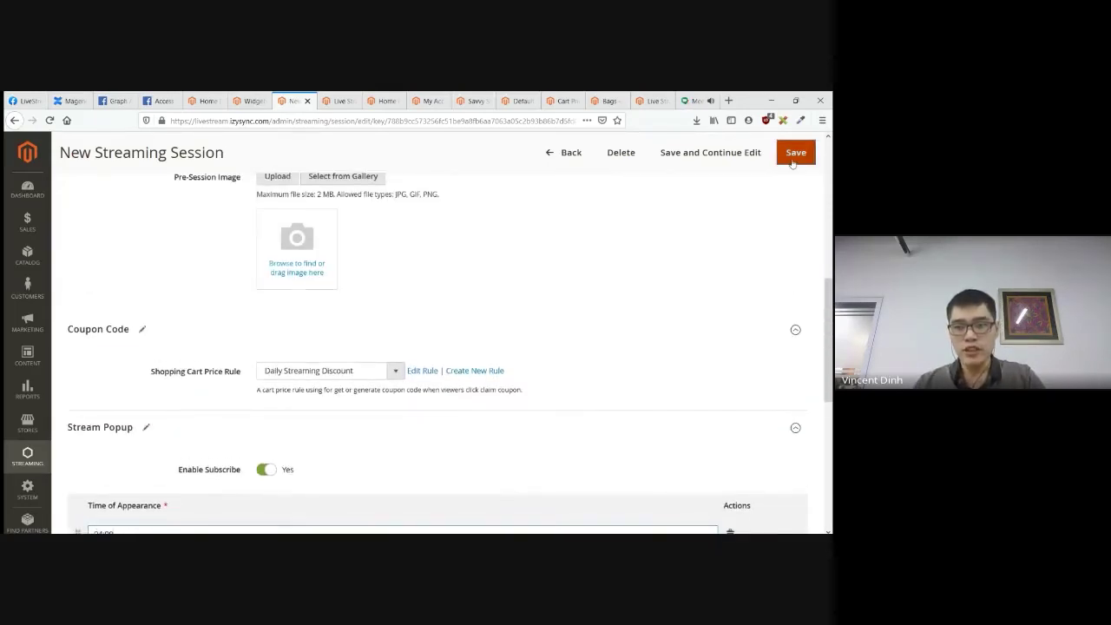
left_click(791, 160)
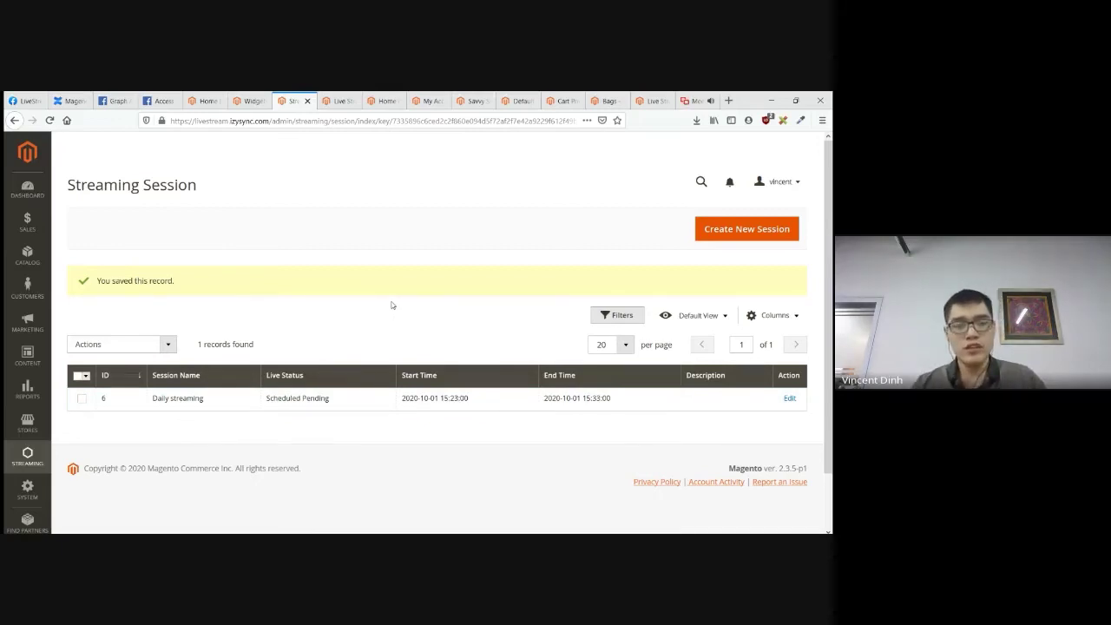
- Switch to the storefront's Live Streaming page and reload it until the Daily streaming video loads
left_click(338, 100)
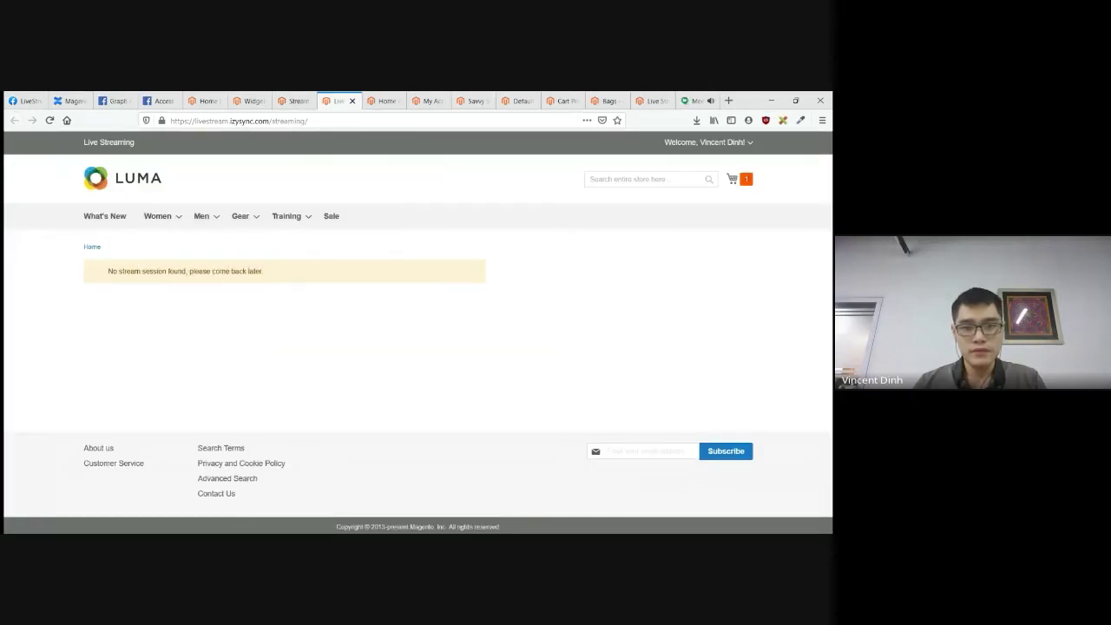
key("F5")
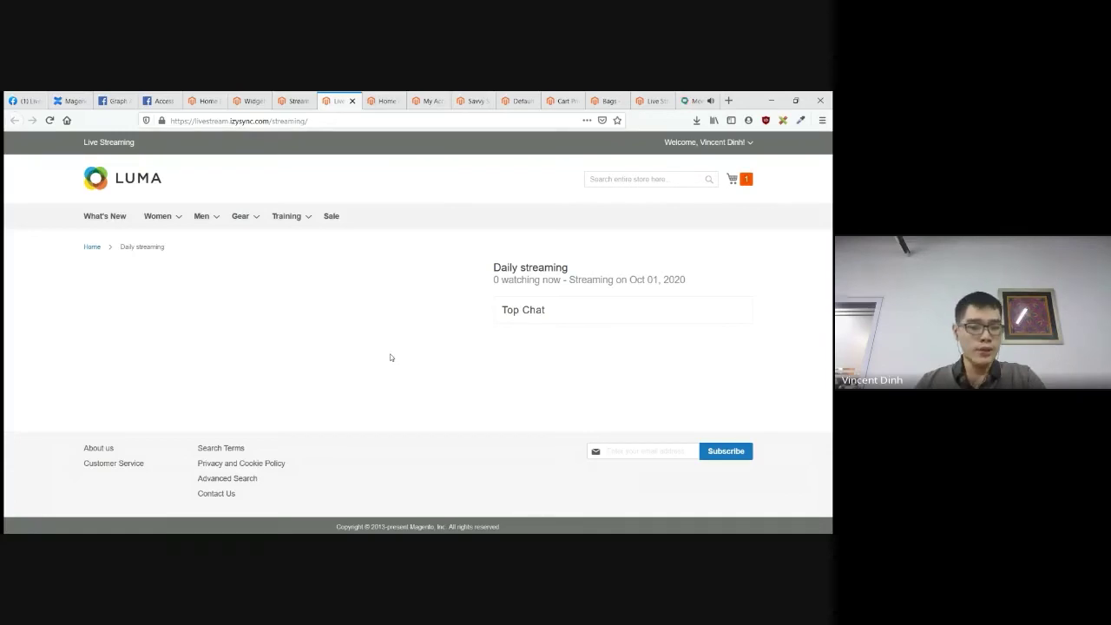
key("F5")
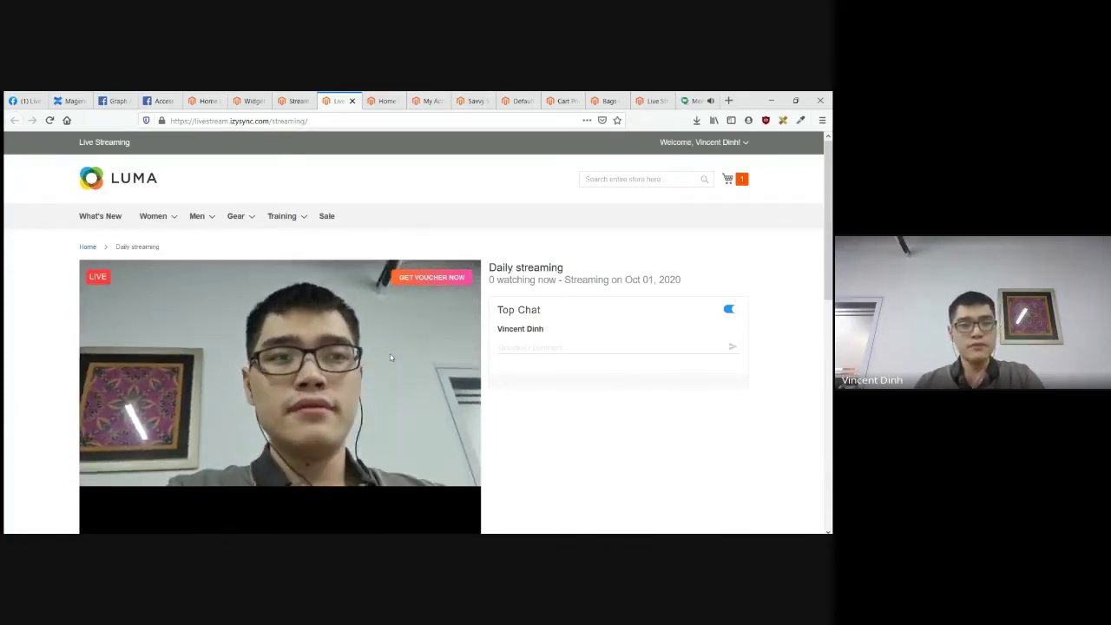
- Examine the live page's video, chat and featured product, and browse through the carousel of bags below the stream
scroll(571, 329, "down", 3)
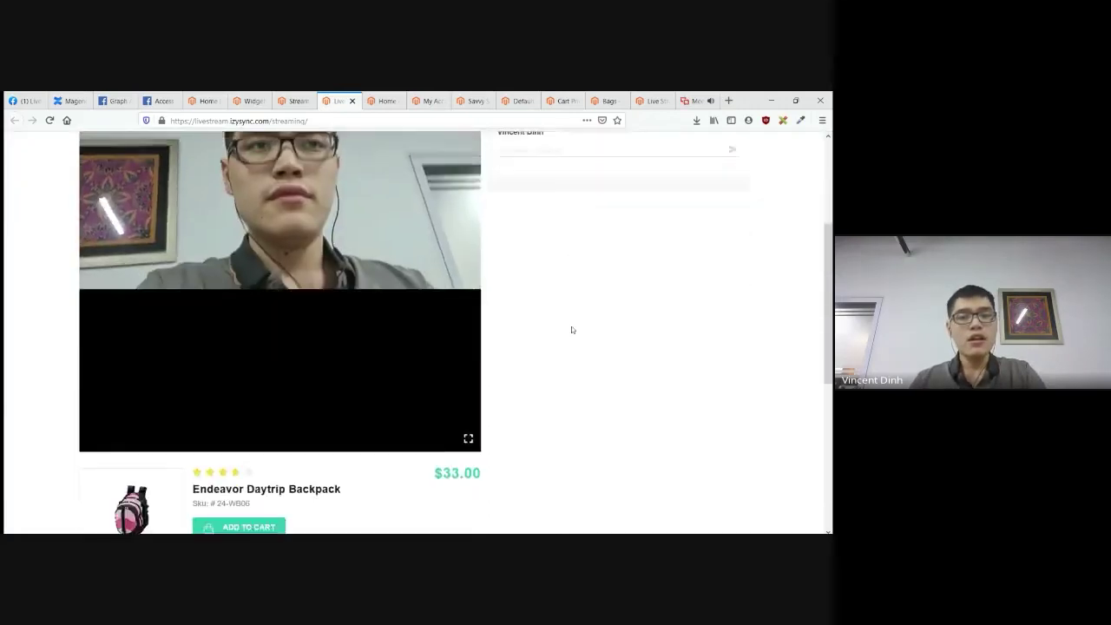
scroll(571, 330, "down", 3)
scroll(570, 327, "up", 5)
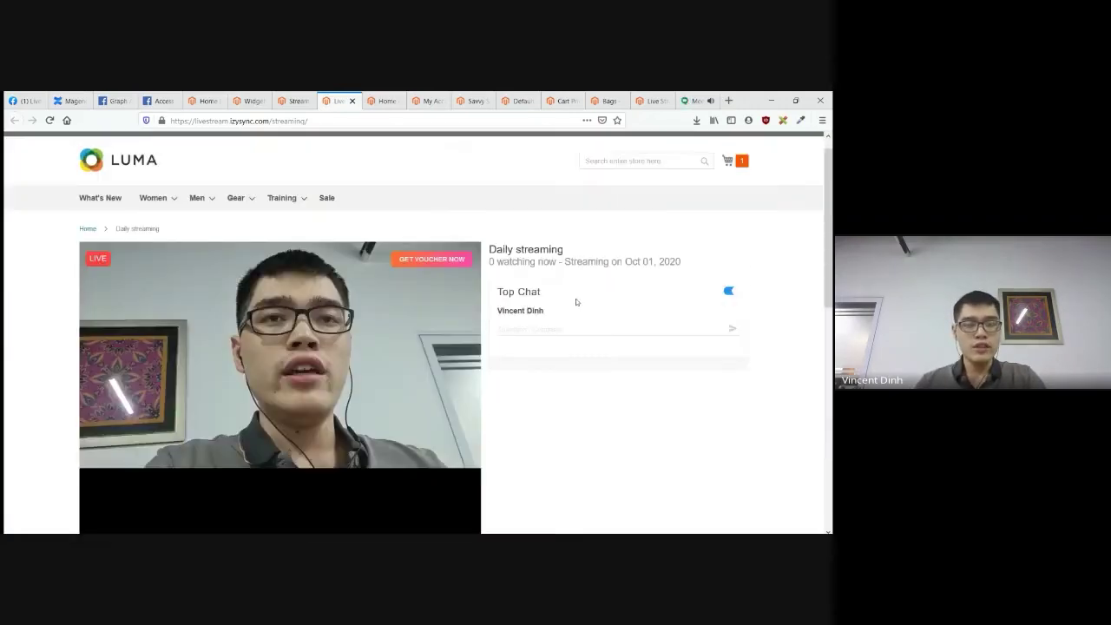
scroll(575, 301, "up", 1)
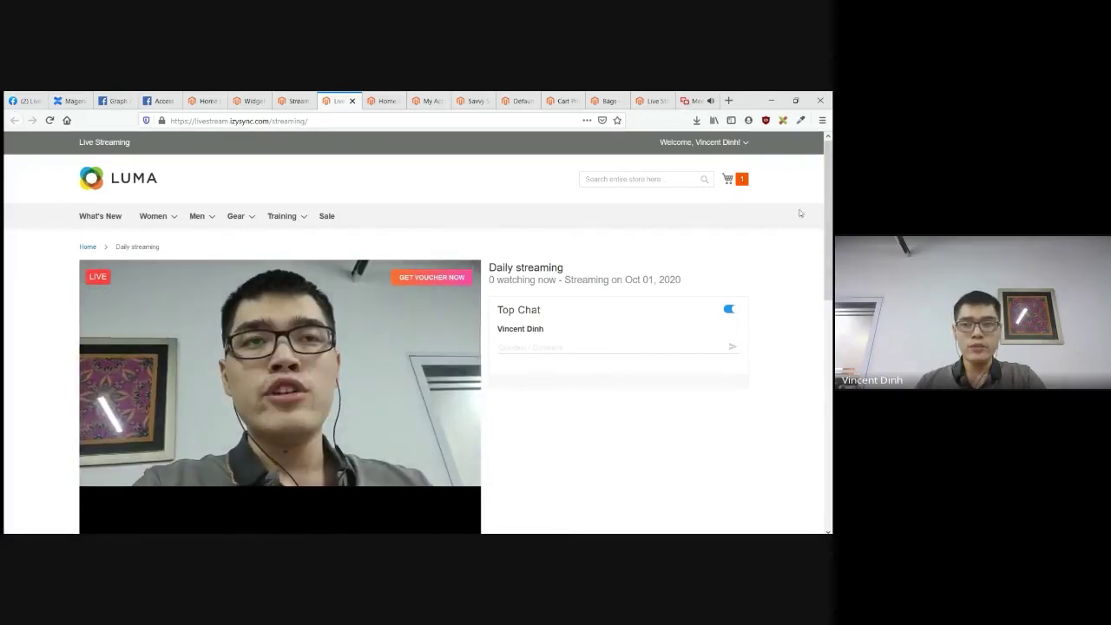
scroll(291, 235, "down", 3)
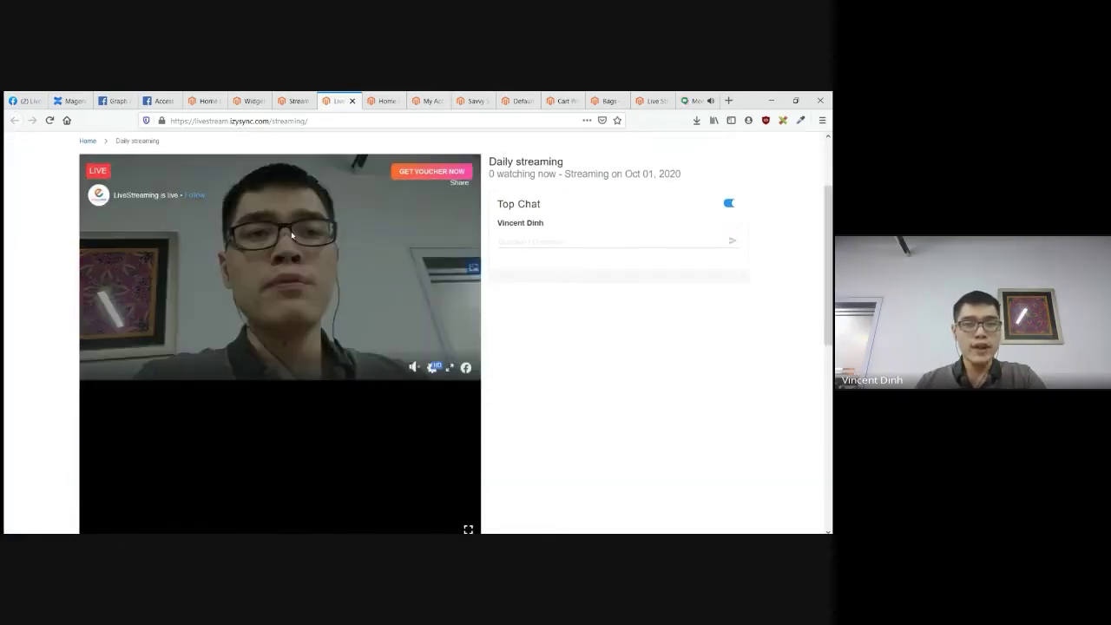
scroll(292, 235, "down", 5)
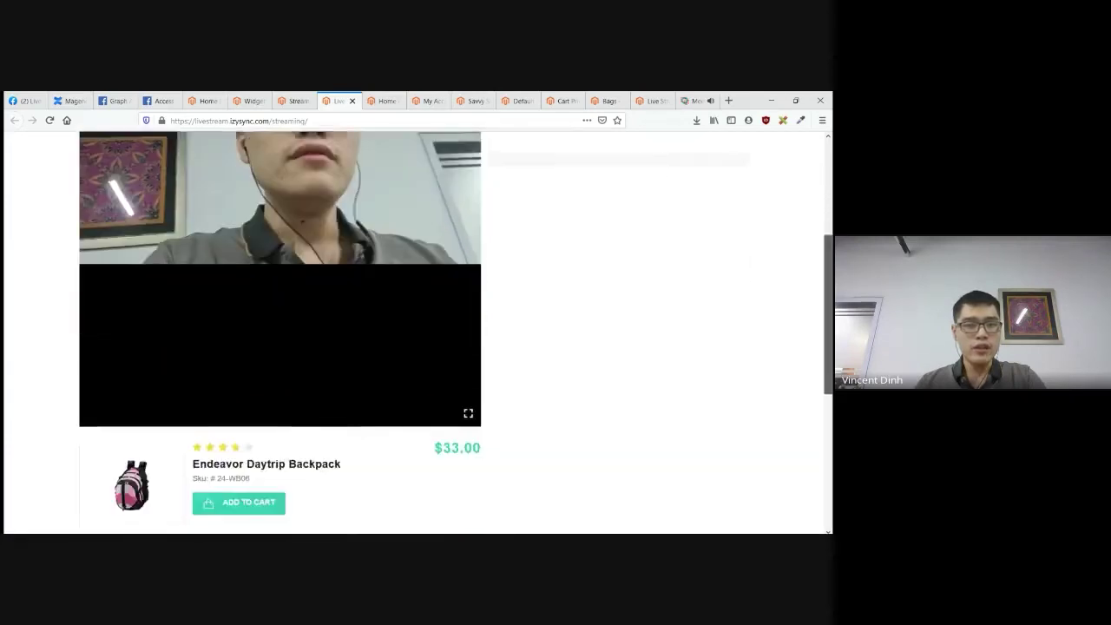
scroll(801, 400, "down", 8)
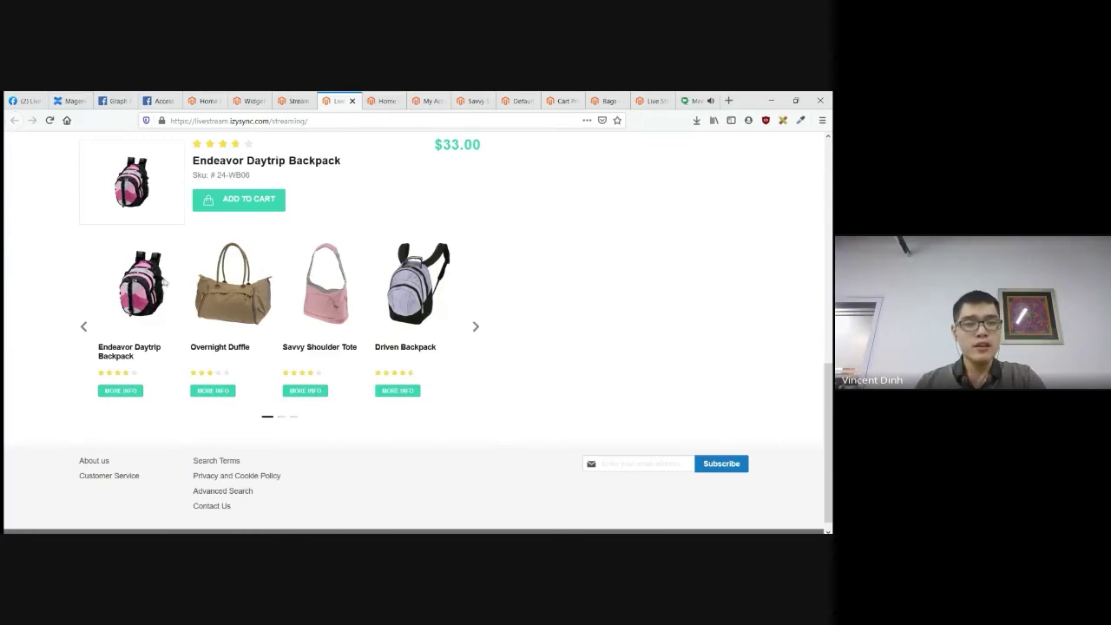
left_click(475, 330)
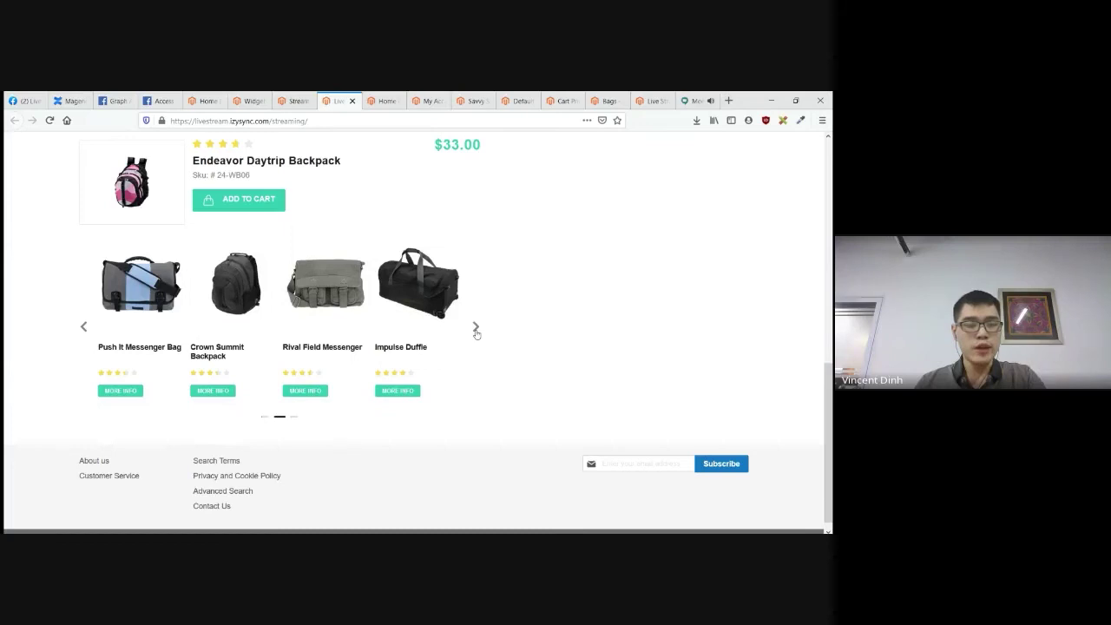
left_click(476, 330)
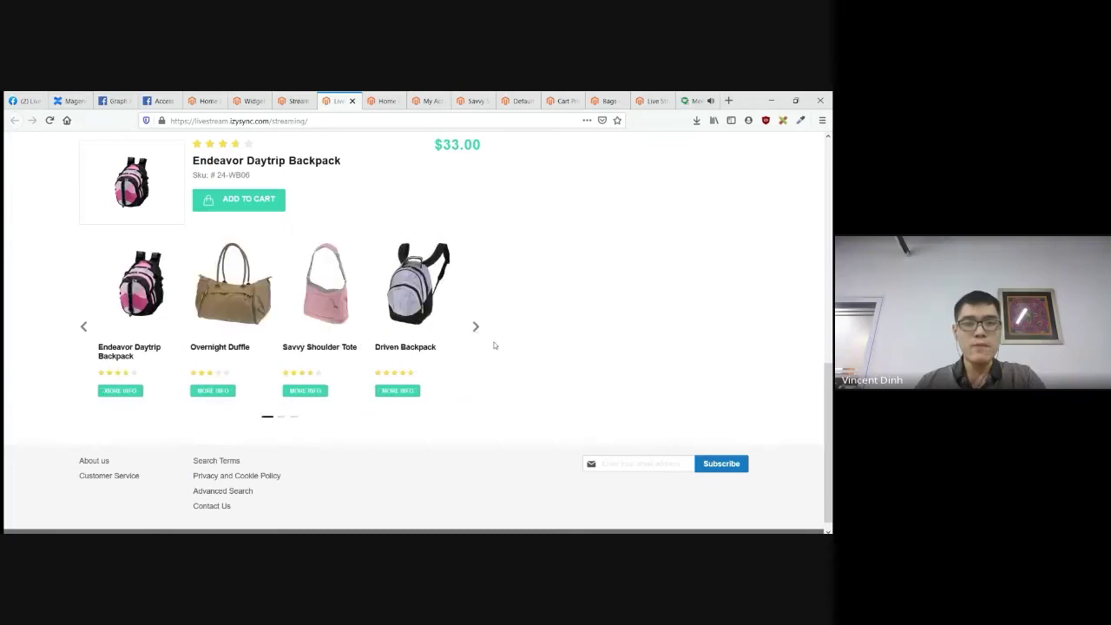
- Claim the voucher offered on the live video and view the coupon notice over the stream
left_click_drag(826, 393, 819, 180)
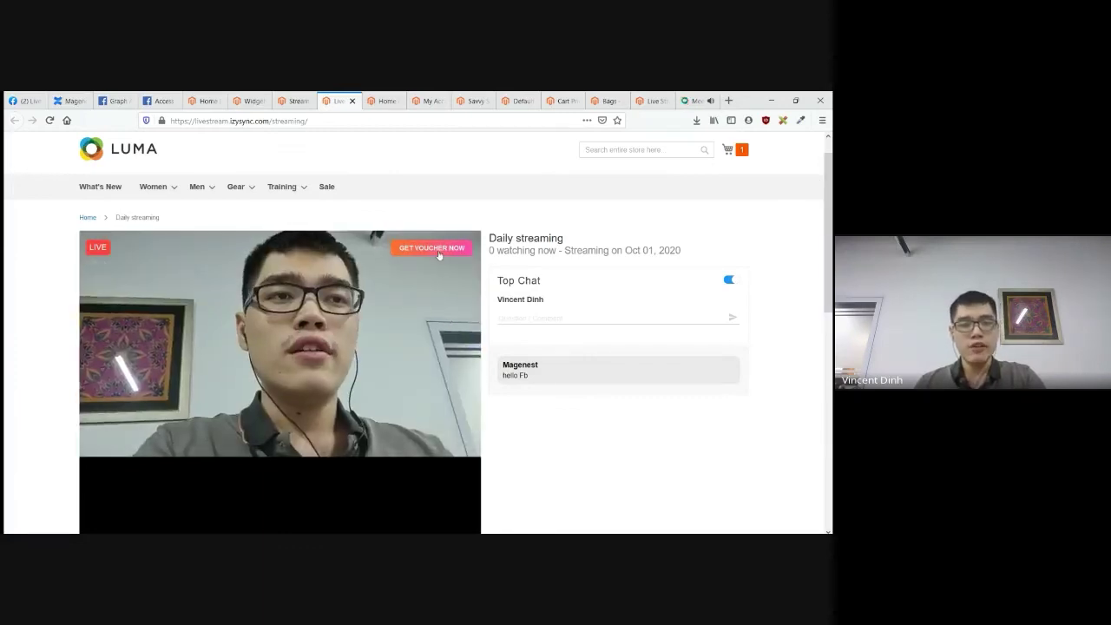
left_click(439, 249)
scroll(295, 389, "down", 3)
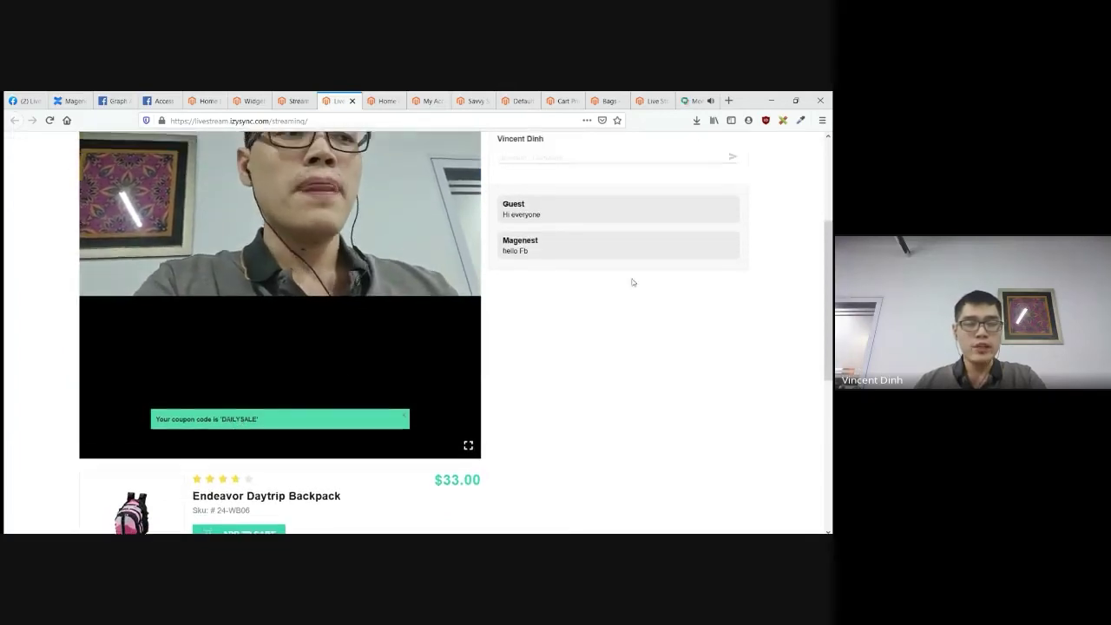
- Post the comment "Hi!" in the stream's Top Chat
scroll(632, 281, "up", 3)
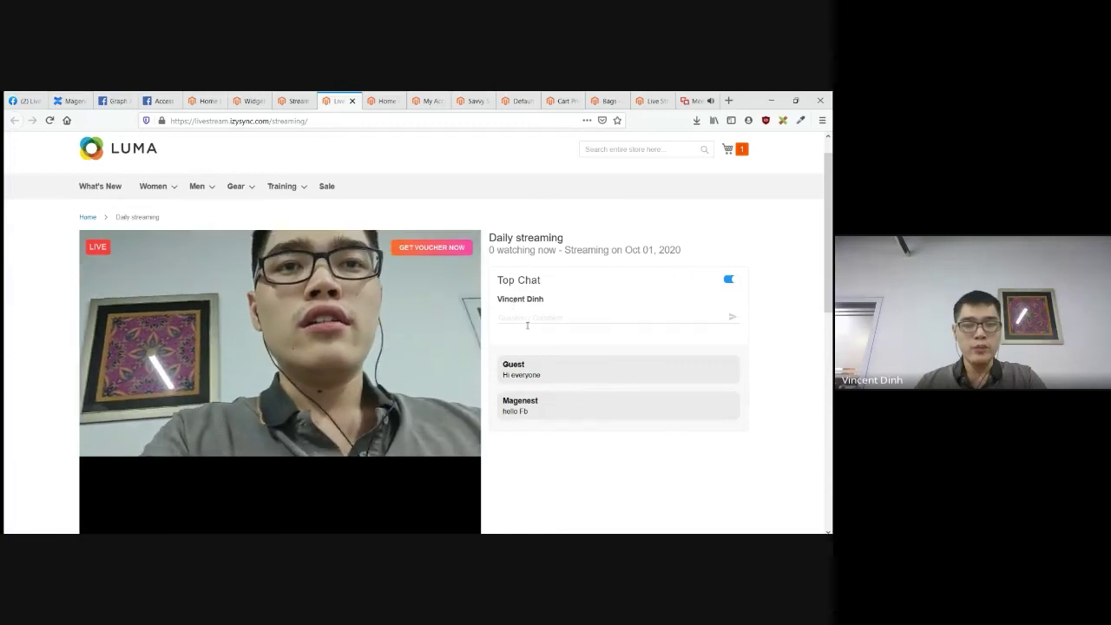
left_click(561, 316)
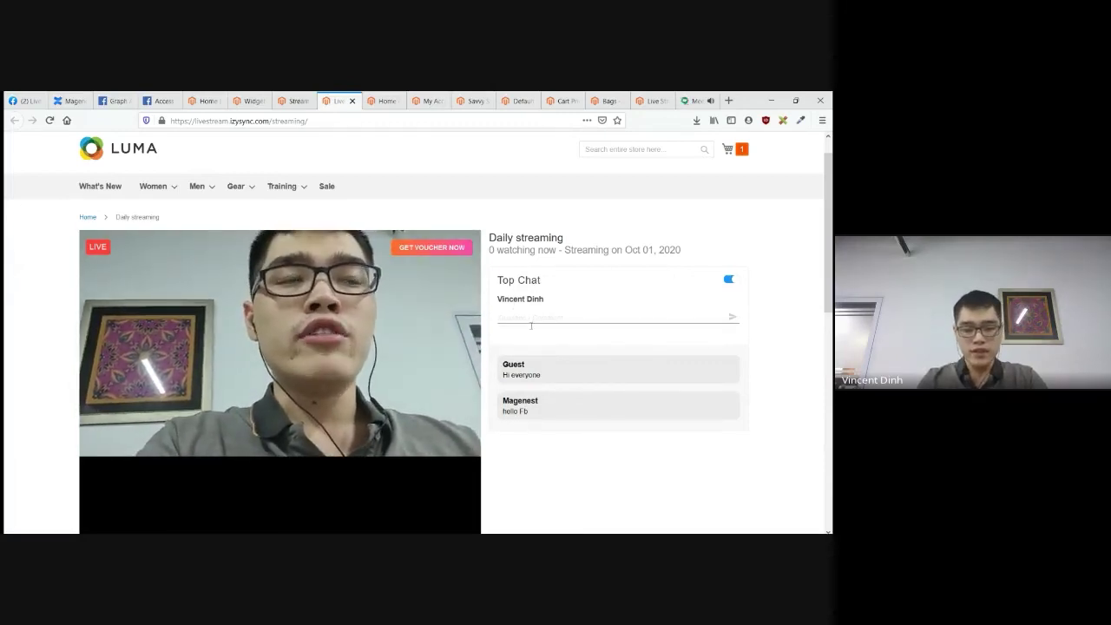
type("Hi!")
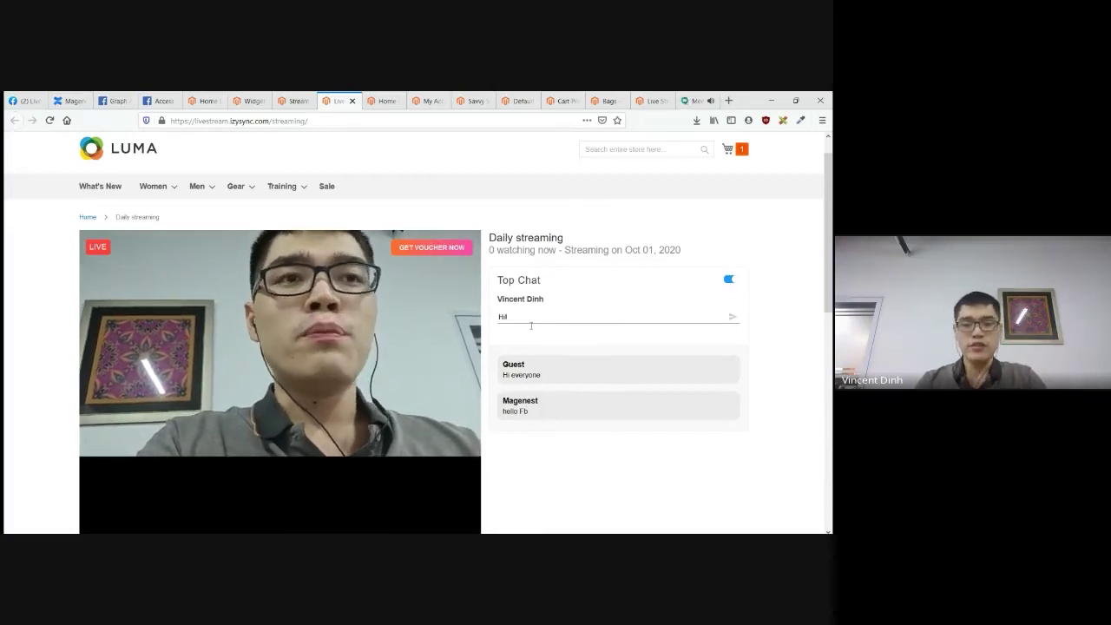
key("Return")
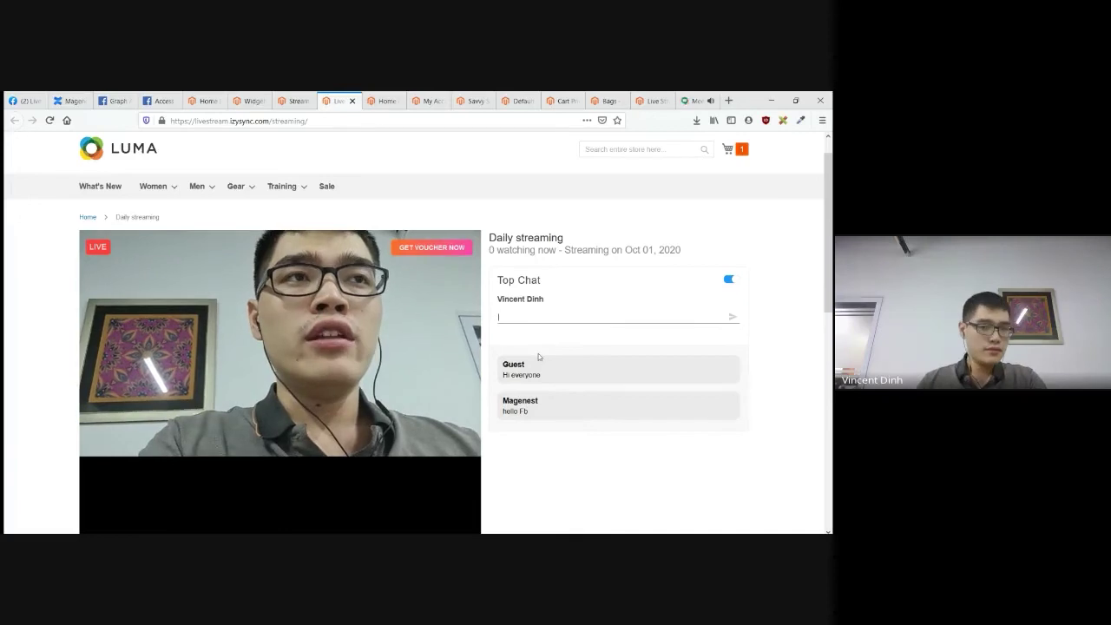
left_click(795, 303)
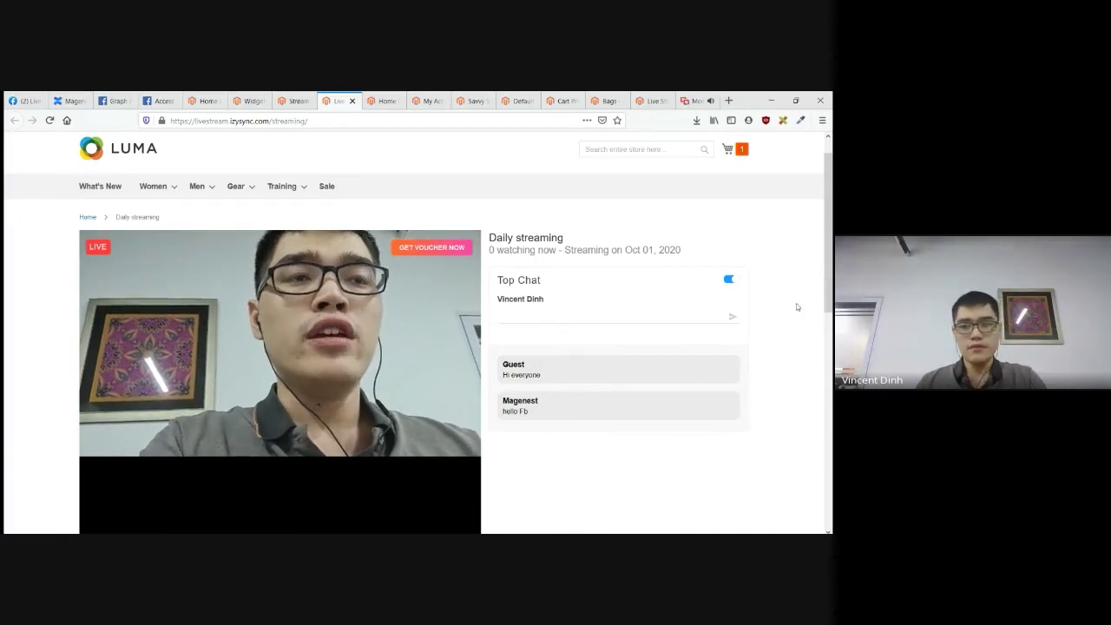
- Add the featured Endeavor Daytrip Backpack to the cart from the live page and open the mini cart
scroll(796, 306, "down", 1)
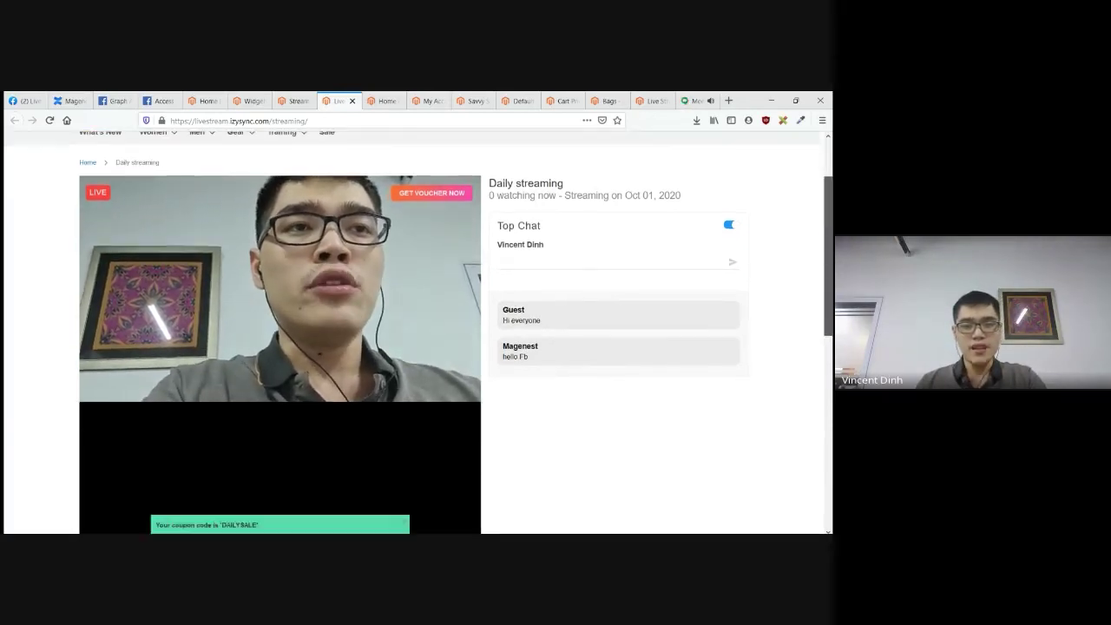
scroll(685, 320, "up", 1)
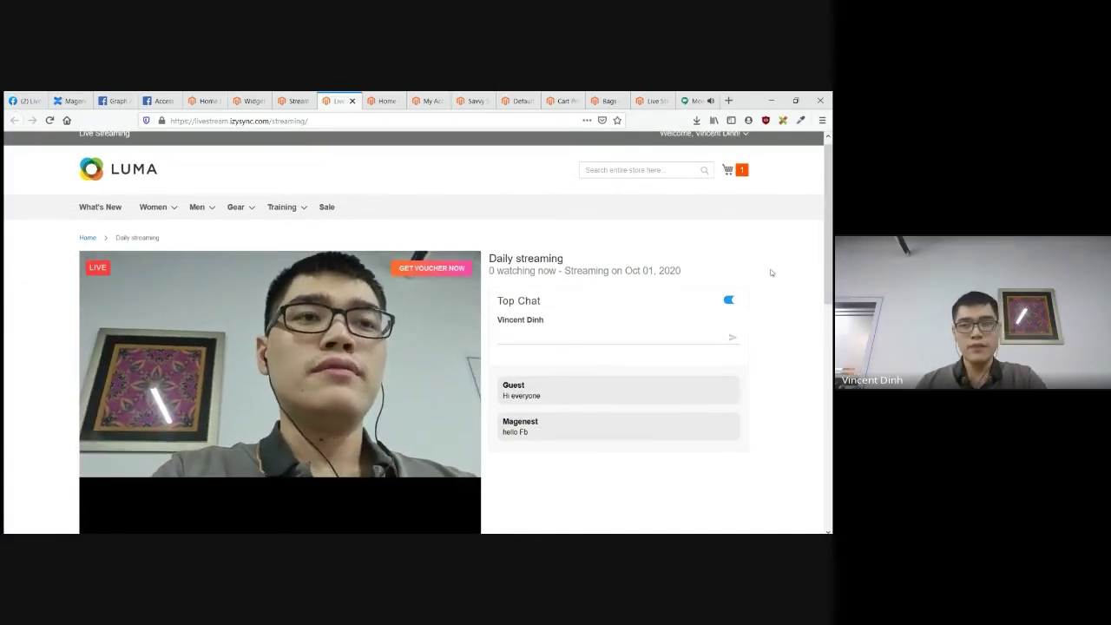
scroll(770, 273, "down", 6)
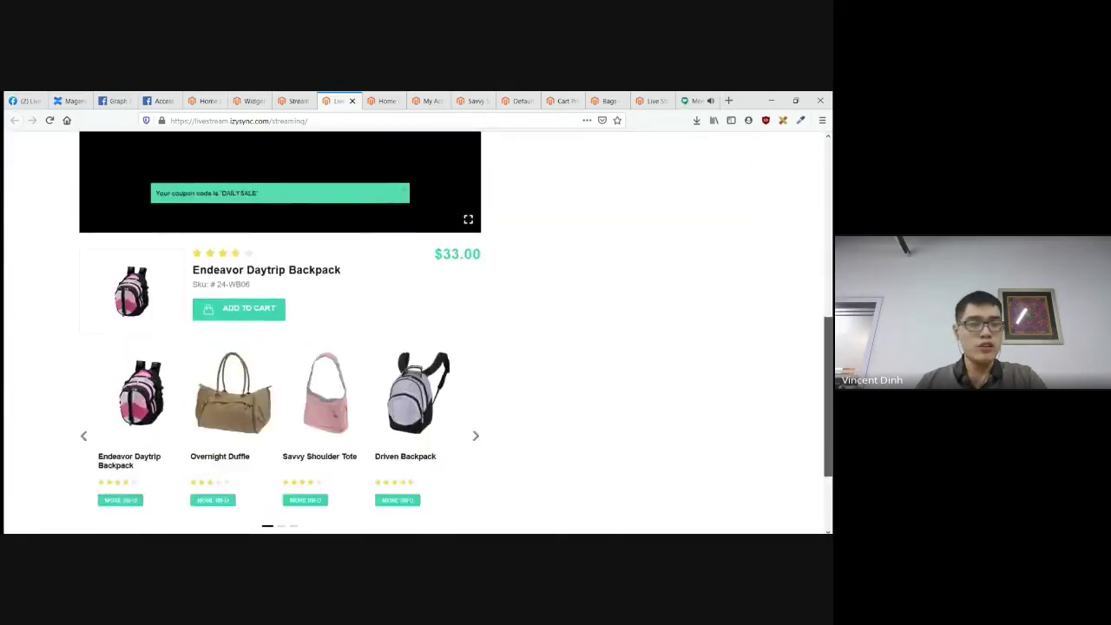
scroll(197, 301, "down", 2)
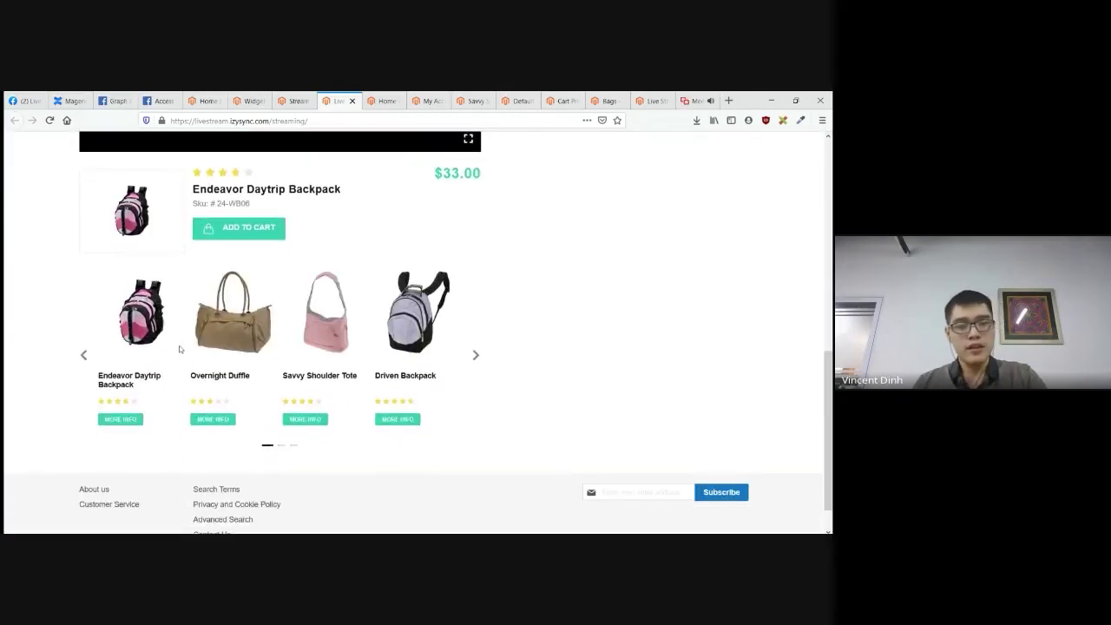
left_click(251, 237)
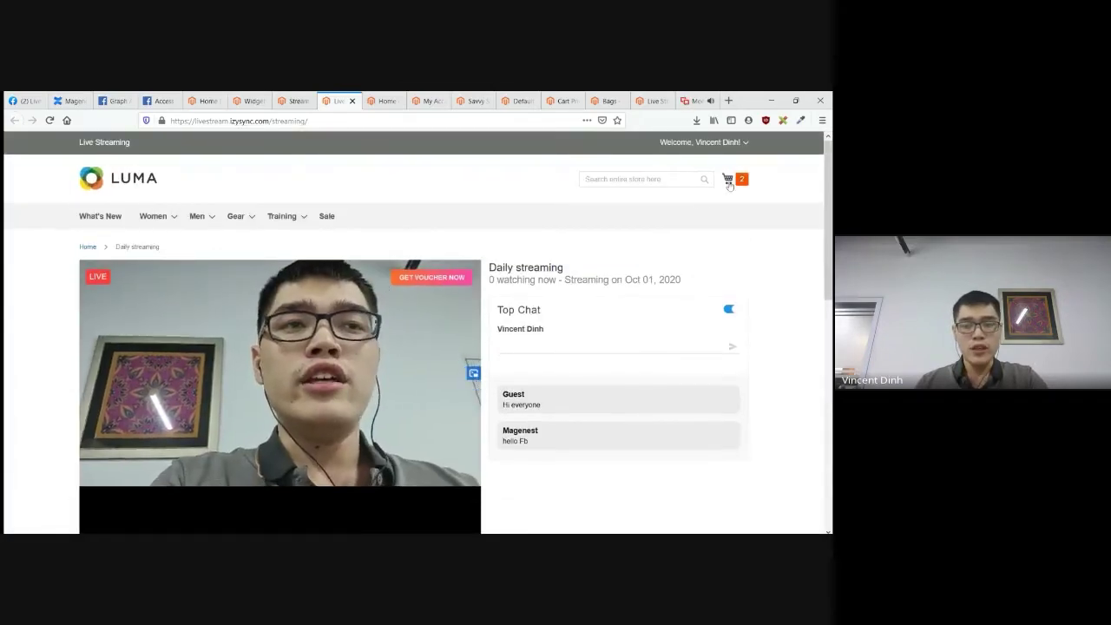
left_click(728, 180)
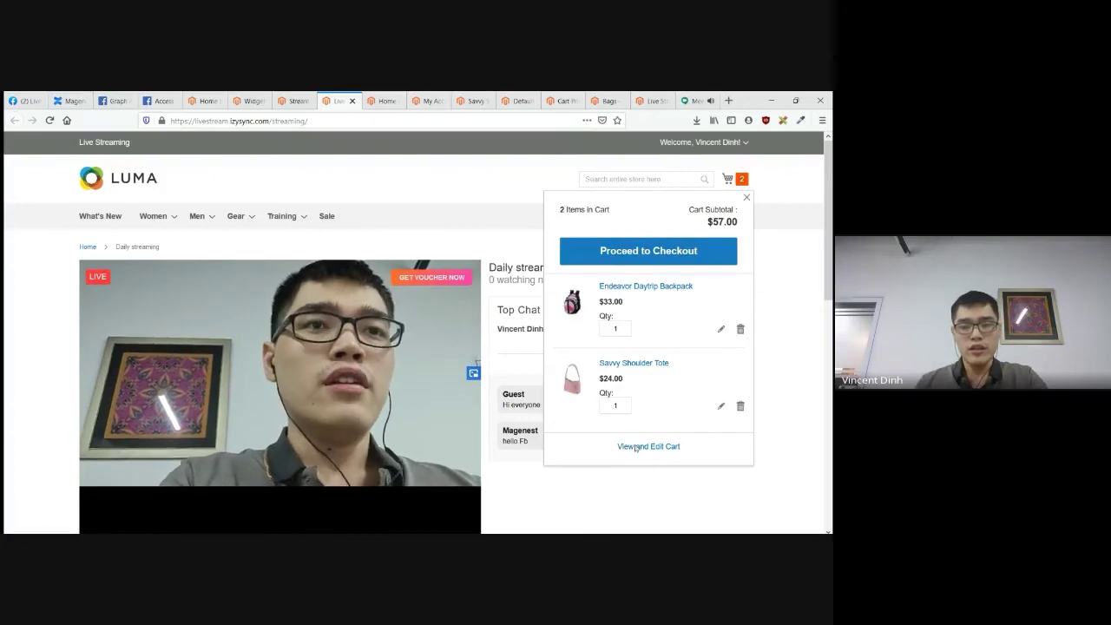